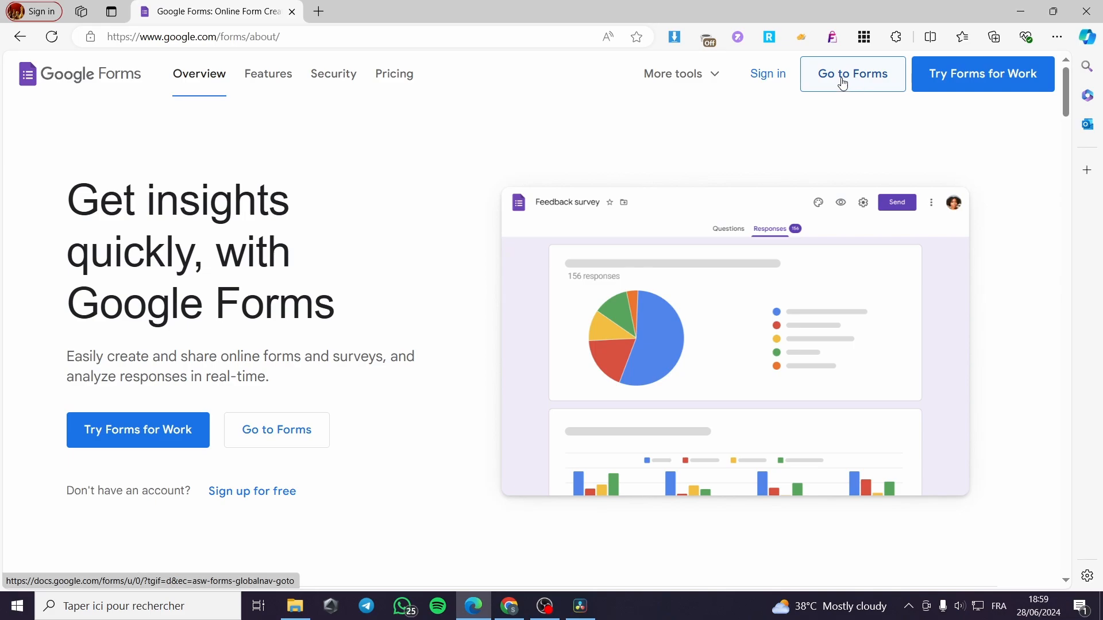
Create a new blank form from the Google Forms template gallery
left_click(864, 81)
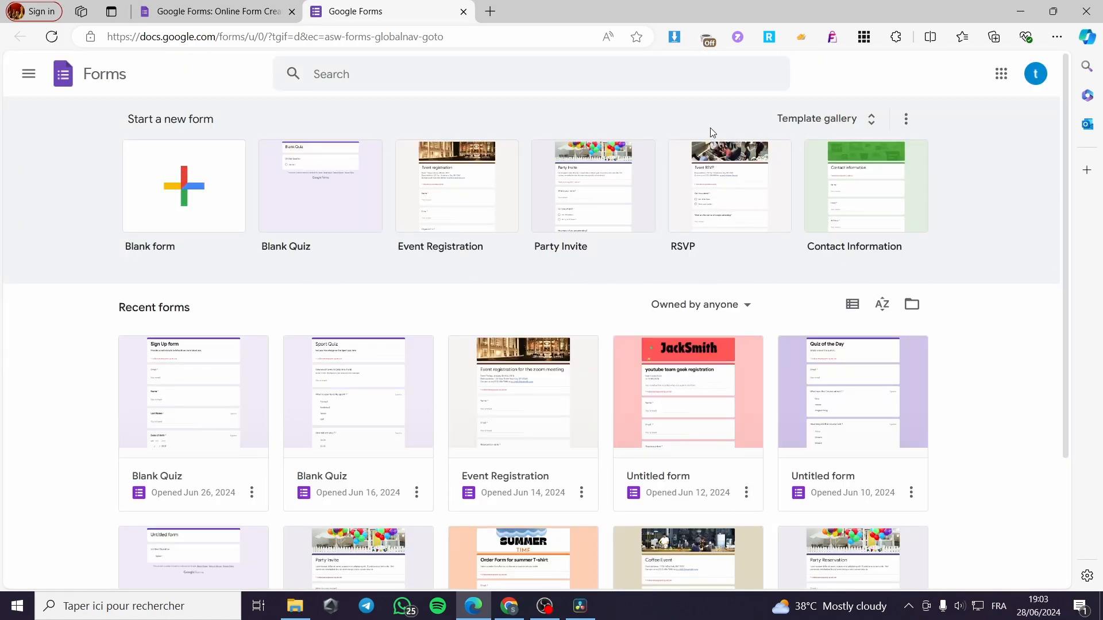
left_click(870, 117)
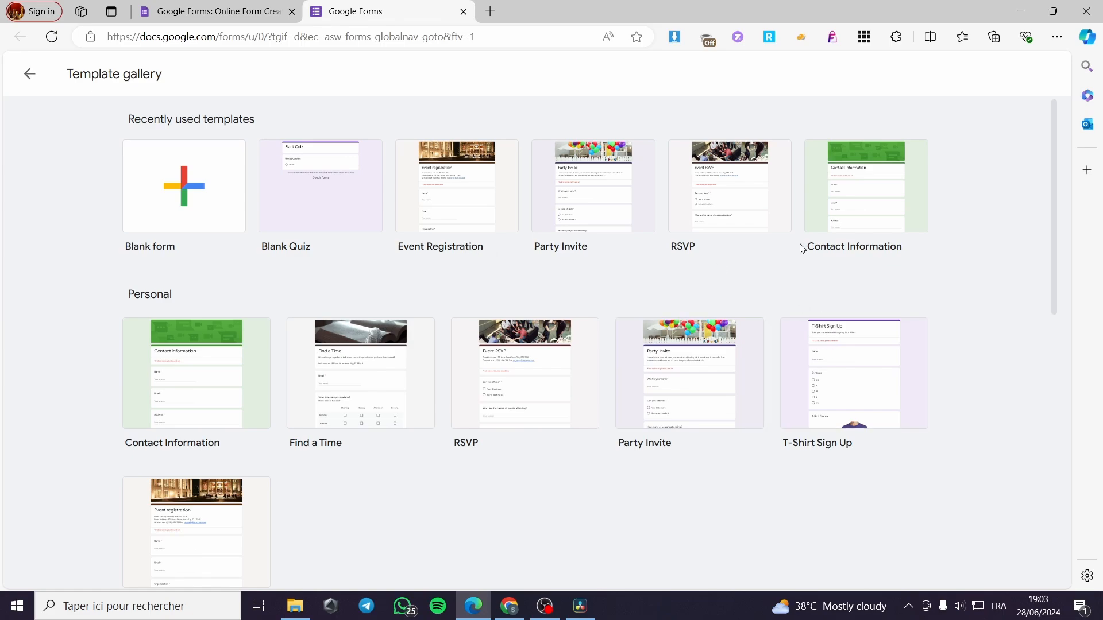
scroll(798, 263, "down", 10)
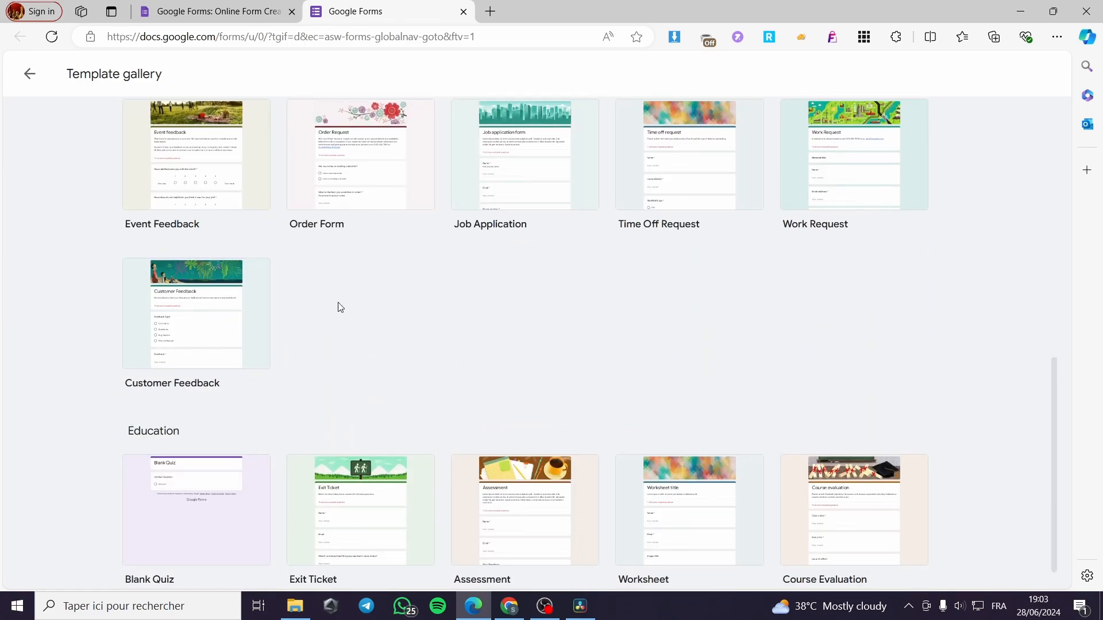
scroll(230, 316, "up", 3)
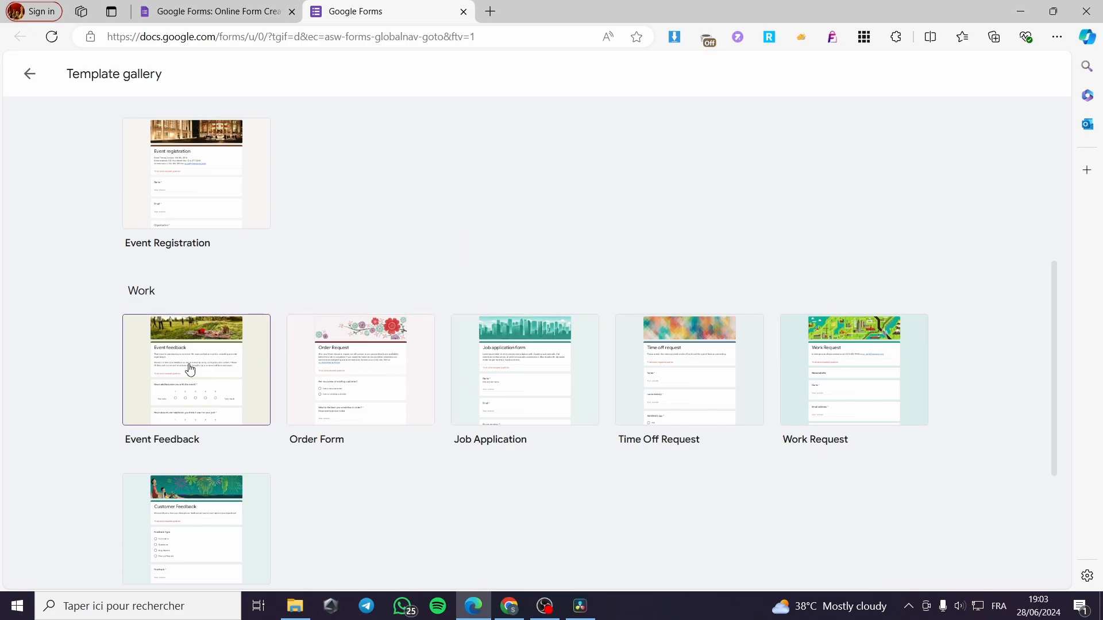
scroll(492, 386, "up", 5)
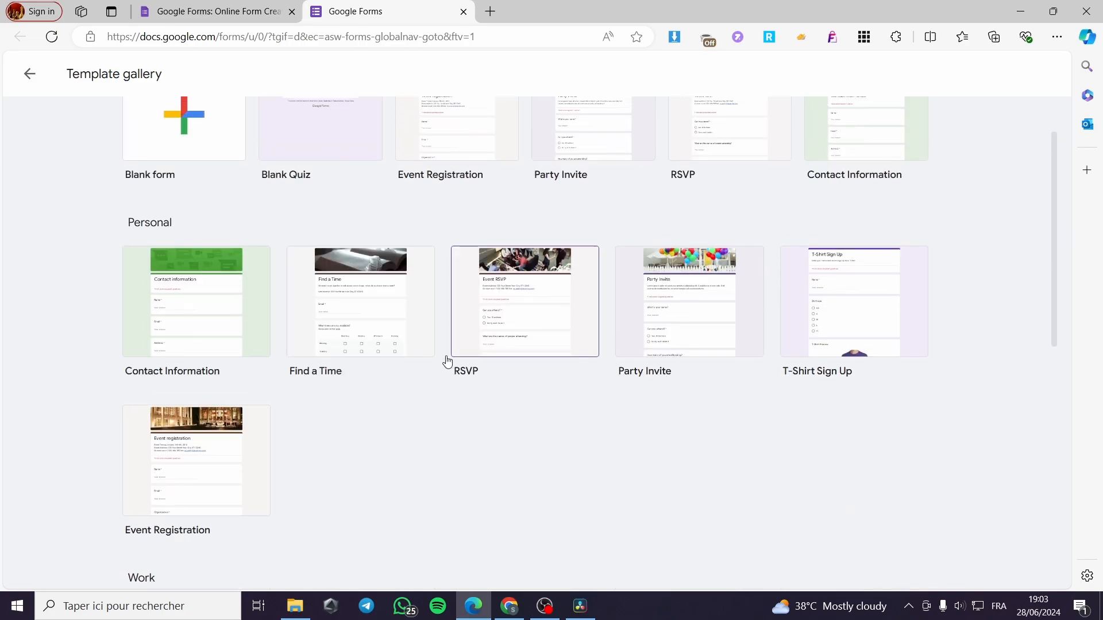
scroll(575, 364, "up", 2)
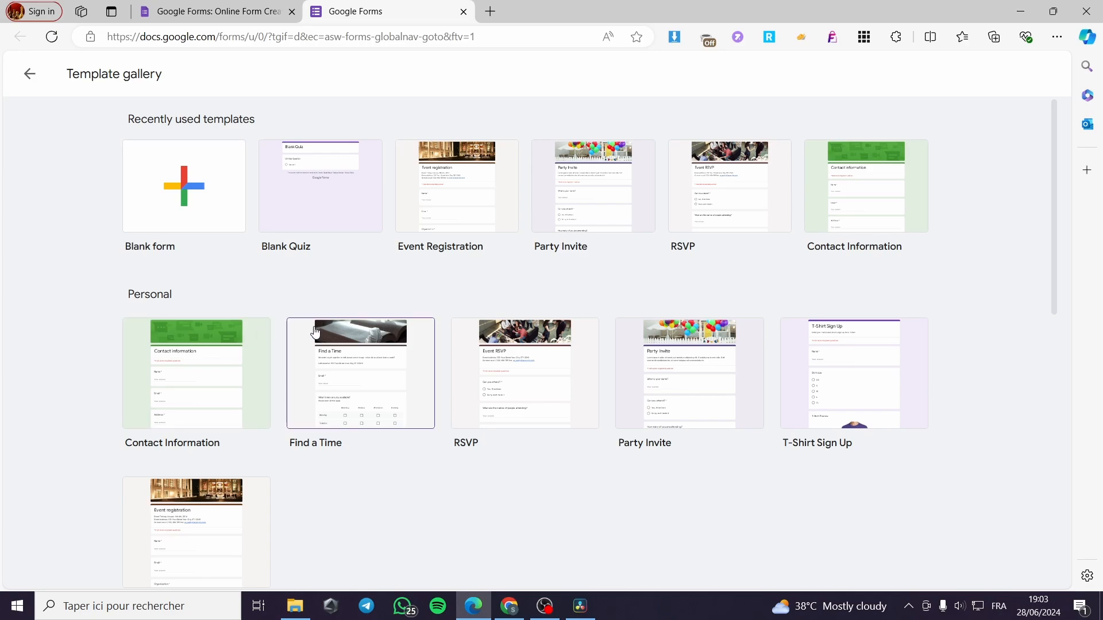
scroll(312, 368, "down", 3)
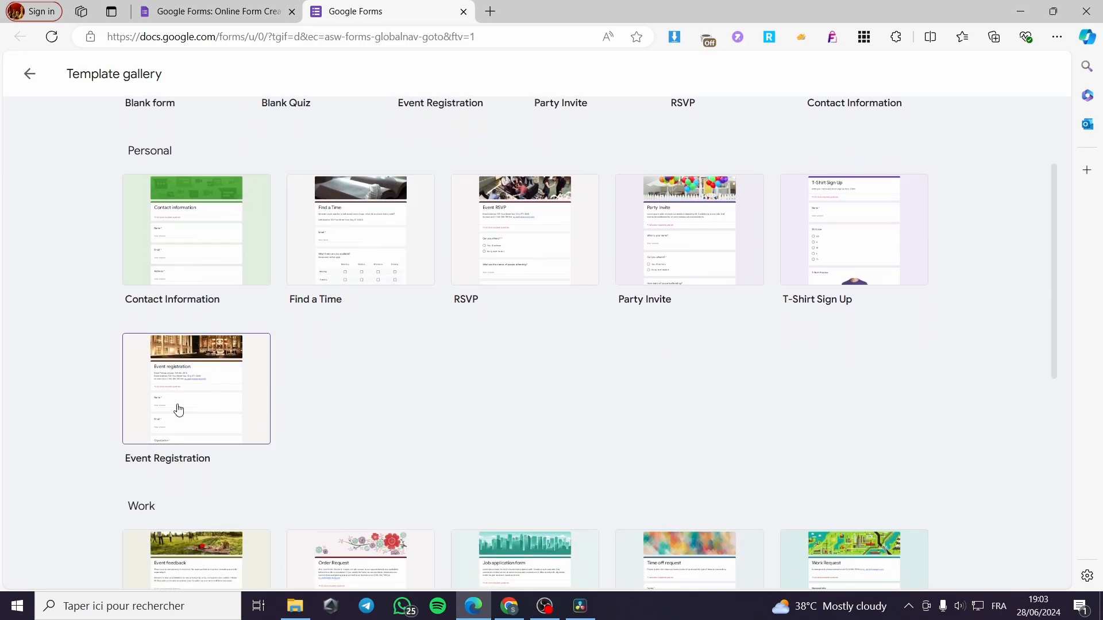
scroll(170, 412, "down", 2)
scroll(271, 484, "up", 4)
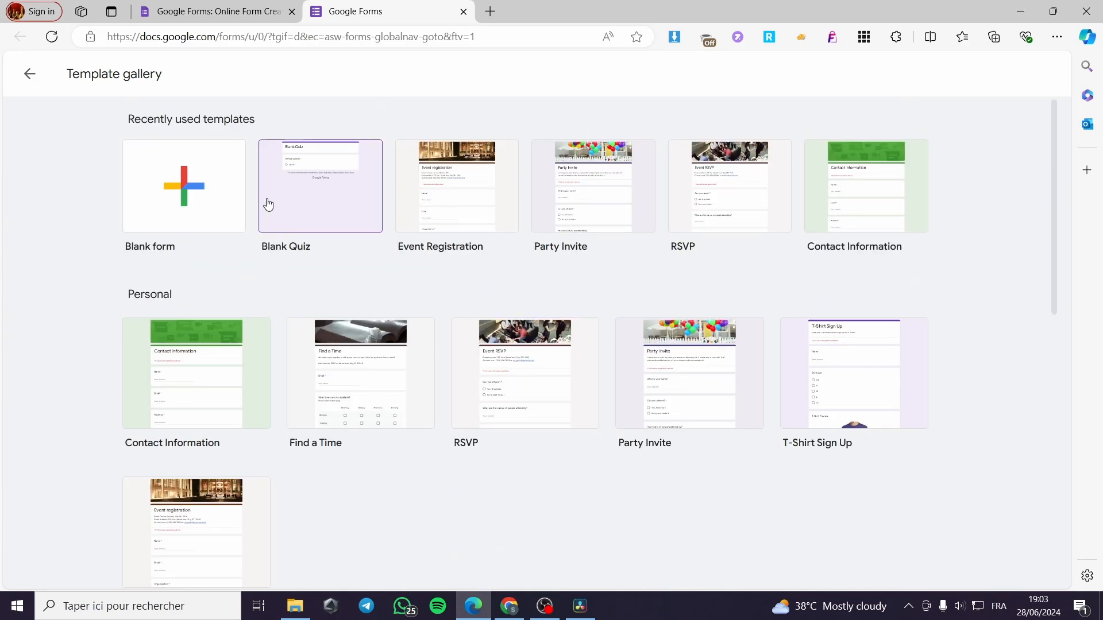
left_click(180, 182)
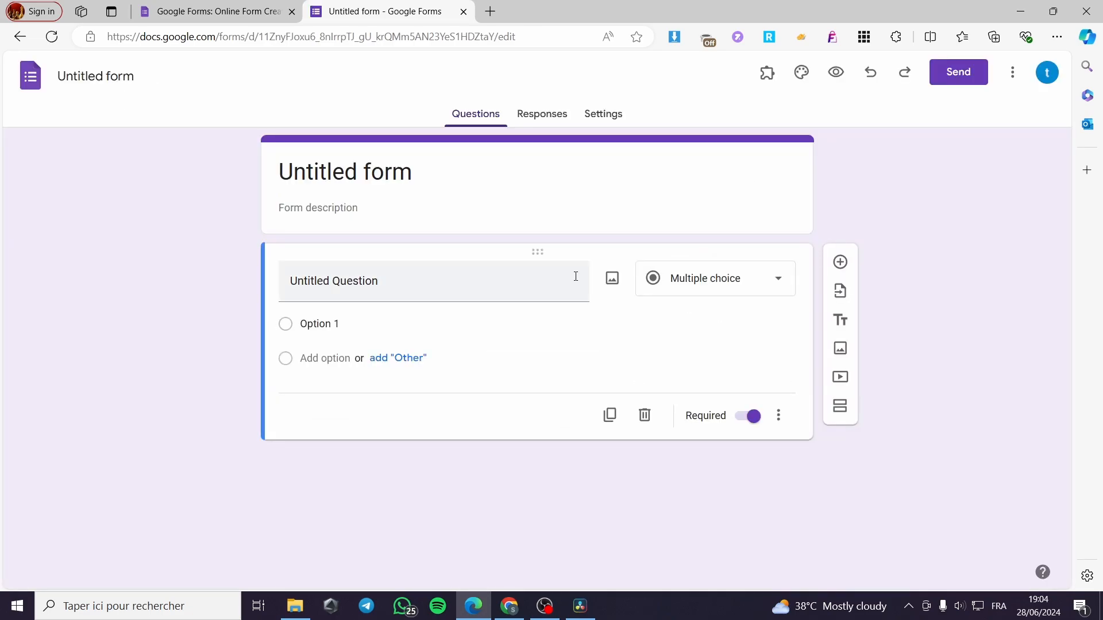
Title the form "Questionnaire for joining the team"
left_click(126, 78)
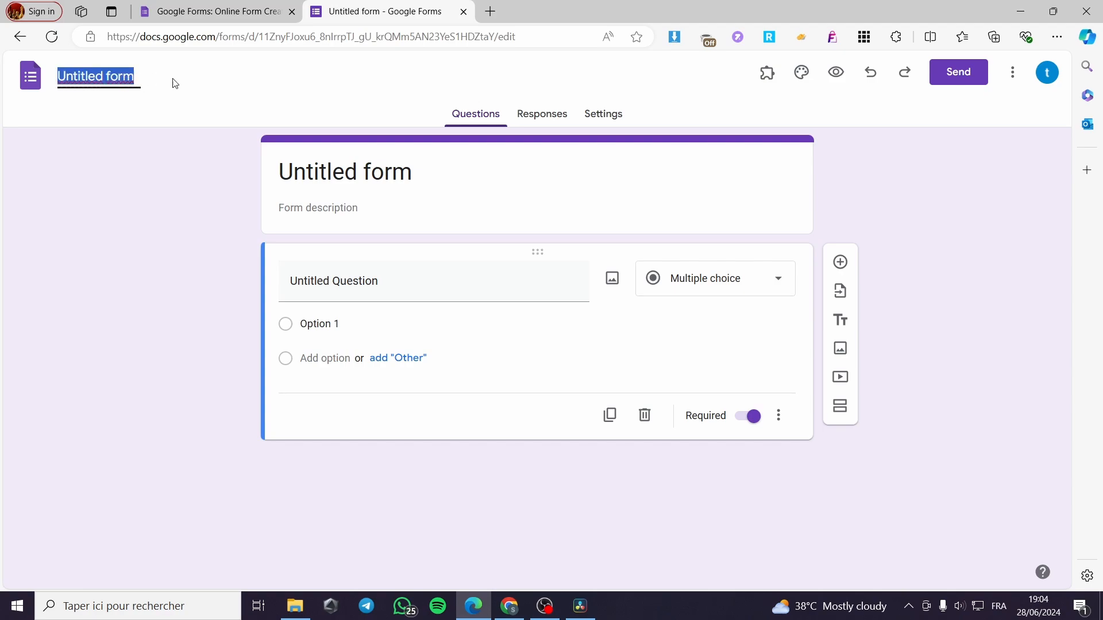
left_click(335, 154)
left_click_drag(413, 172, 238, 160)
type("Quest")
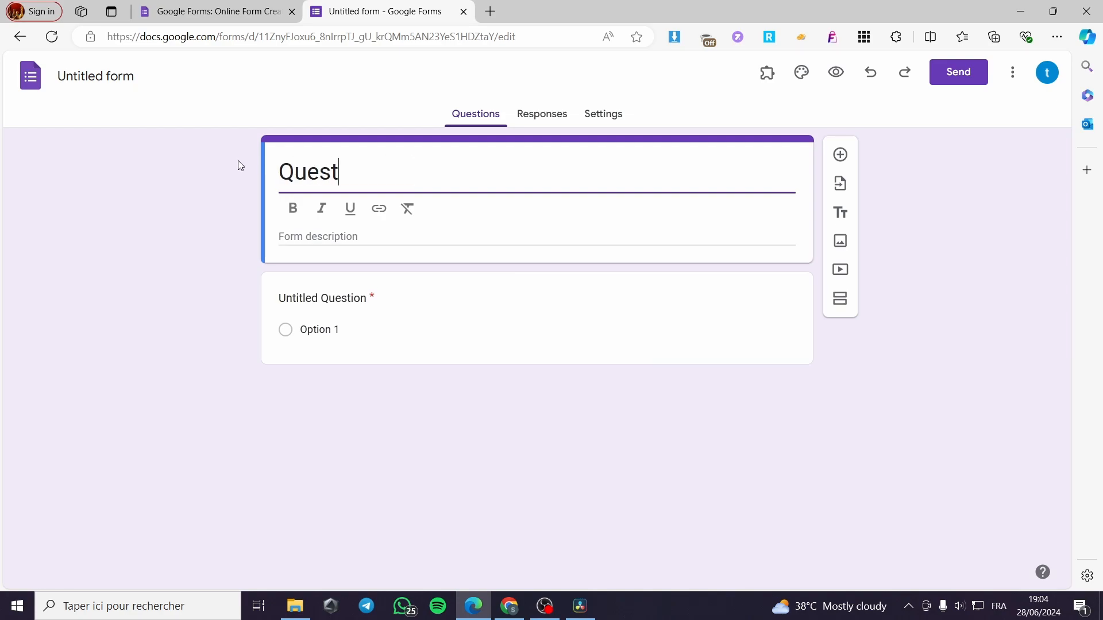
type("ionnaire ")
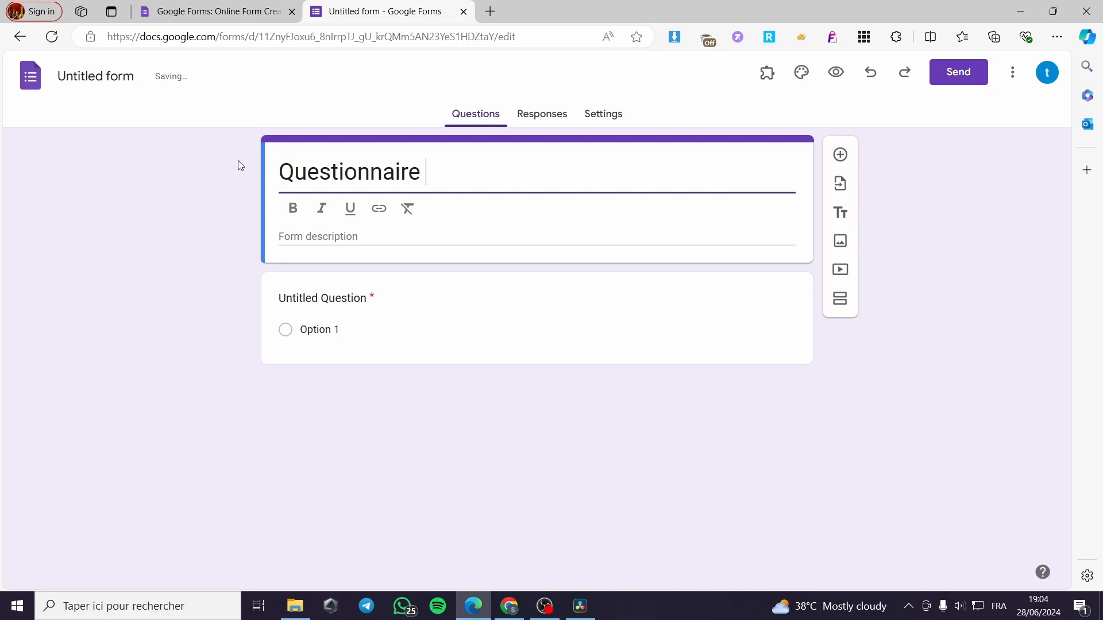
type("for yout")
key("BackSpace")
key("BackSpace")
key("BackSpace")
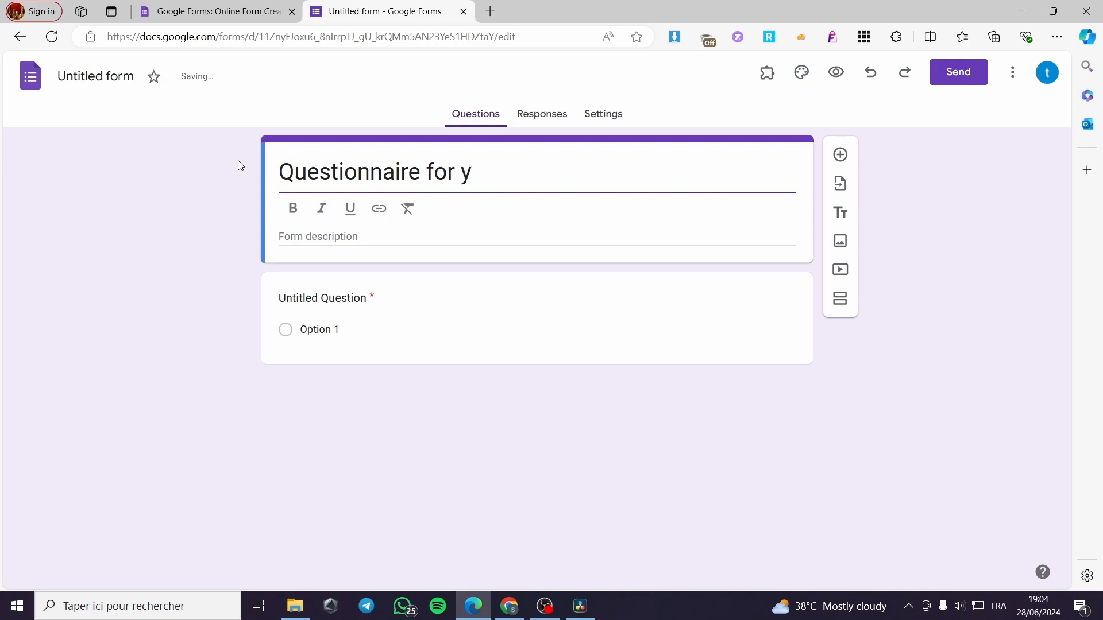
key("BackSpace")
type("su")
key("BackSpace")
key("BackSpace")
type("join")
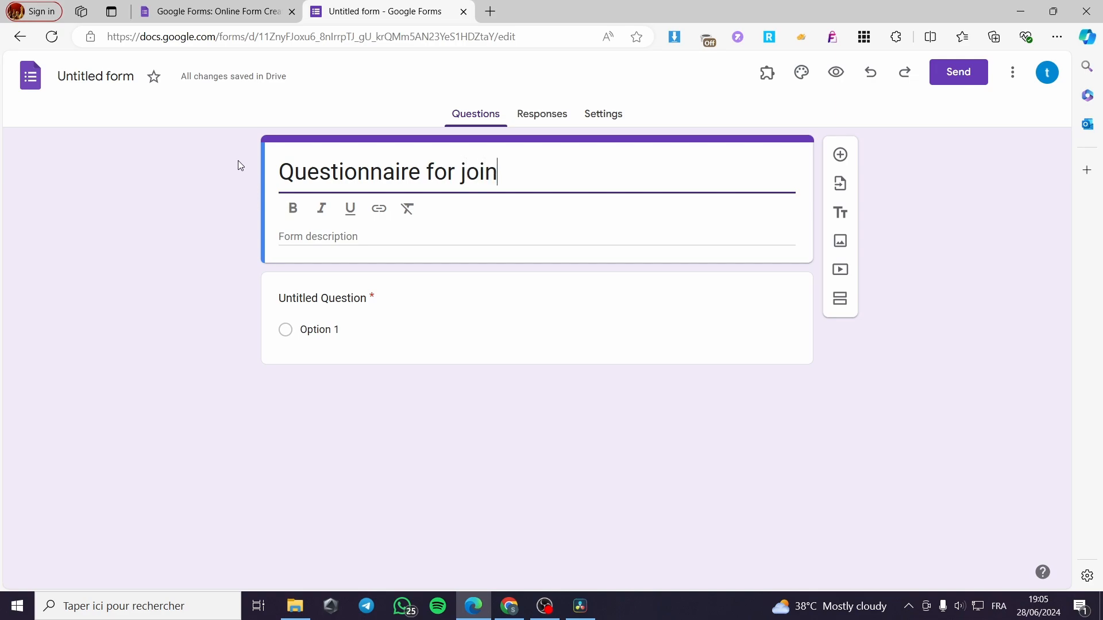
type("ing the team")
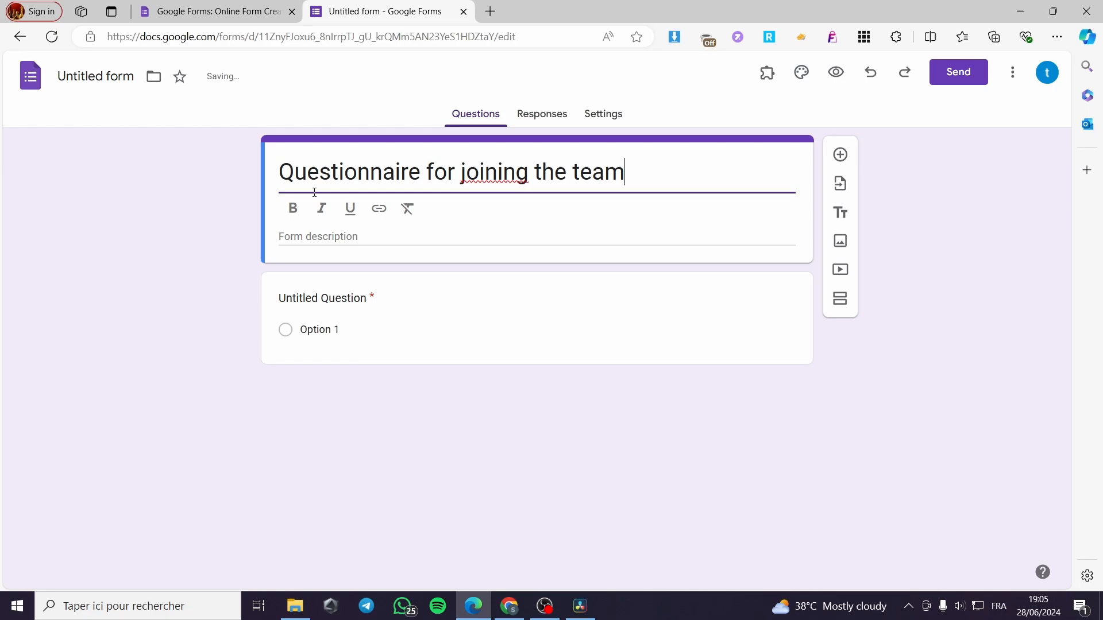
Rename the untitled form file to match its title, "Questionnaire for joining the team"
left_click(344, 238)
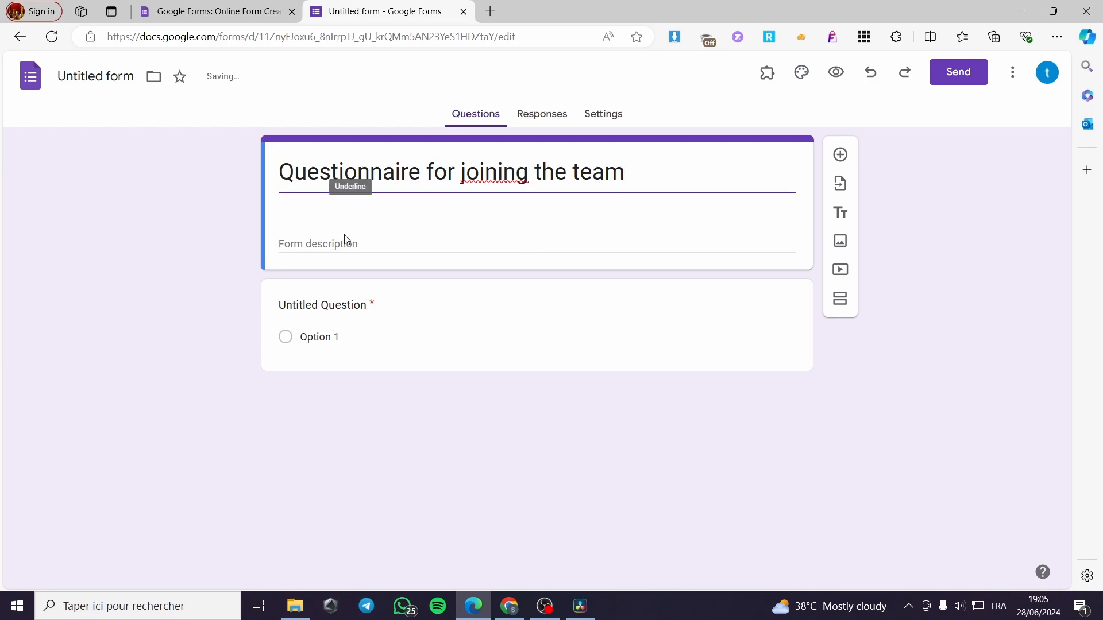
left_click(95, 77)
left_click(182, 195)
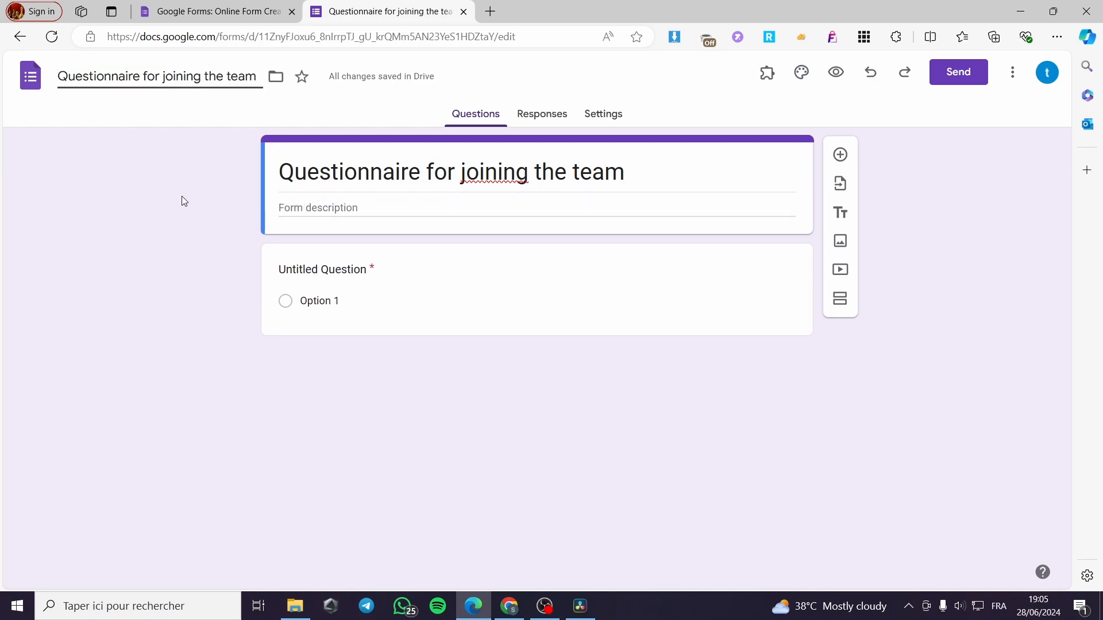
Enter the form description "Here are some qusetions based on the population that want to join the footbal team"
left_click(382, 212)
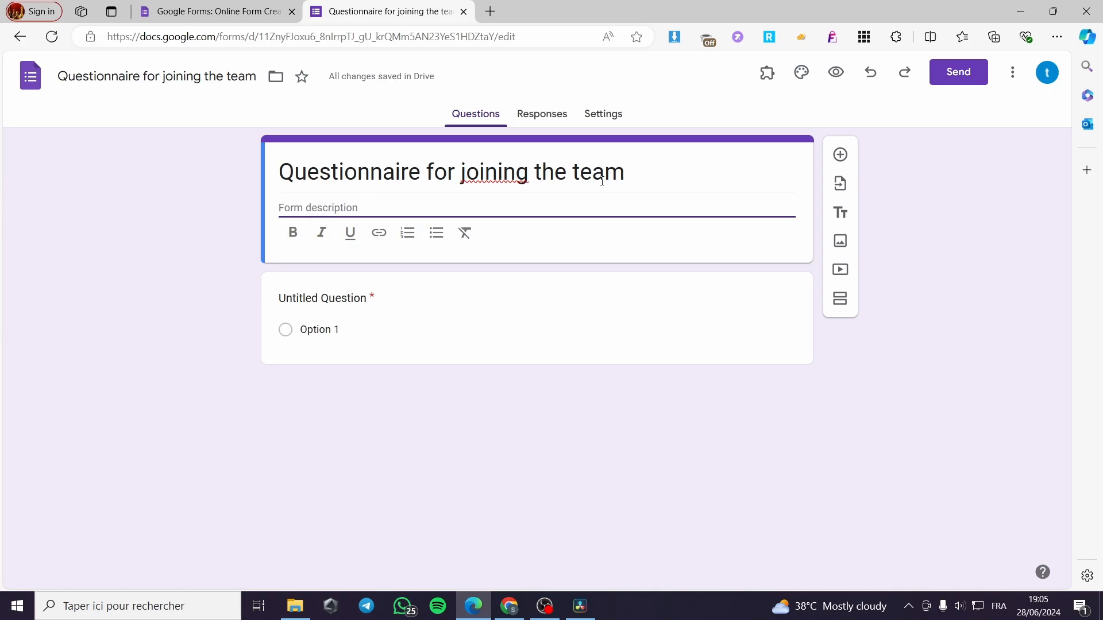
type("Herea r")
key("BackSpace")
key("BackSpace")
key("BackSpace")
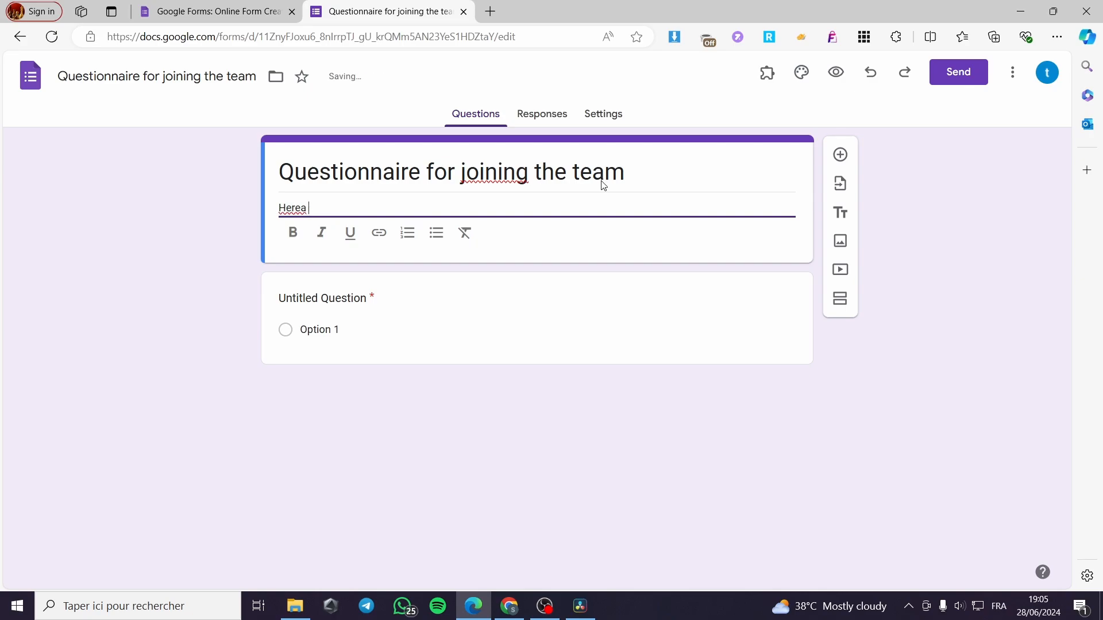
type("are ")
type("s")
type("ome")
type(" qusd")
type("etions ")
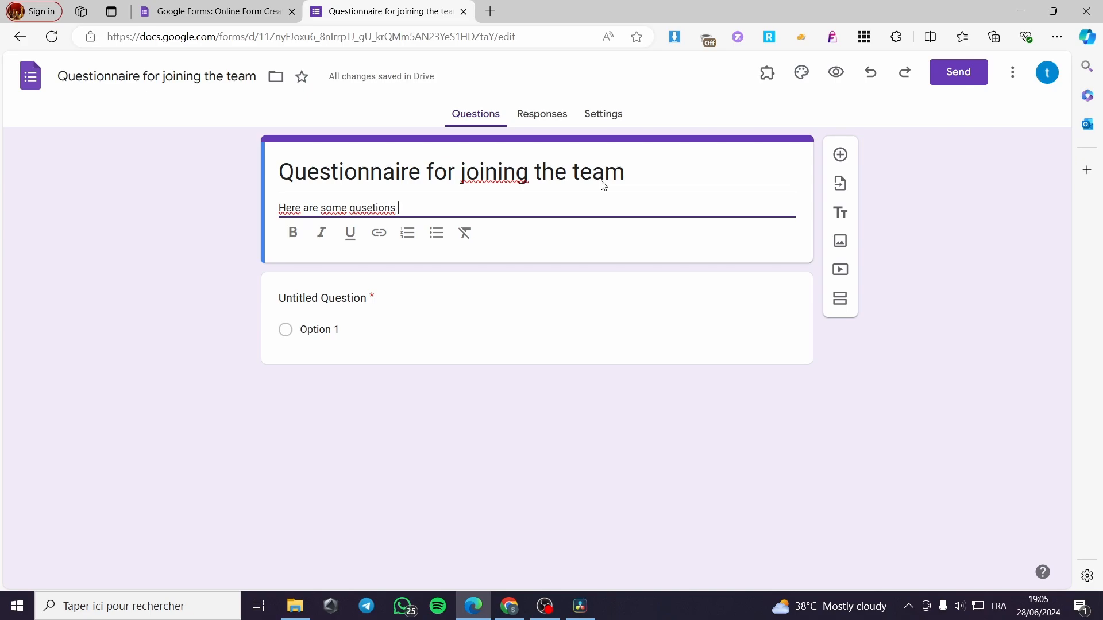
type("based ")
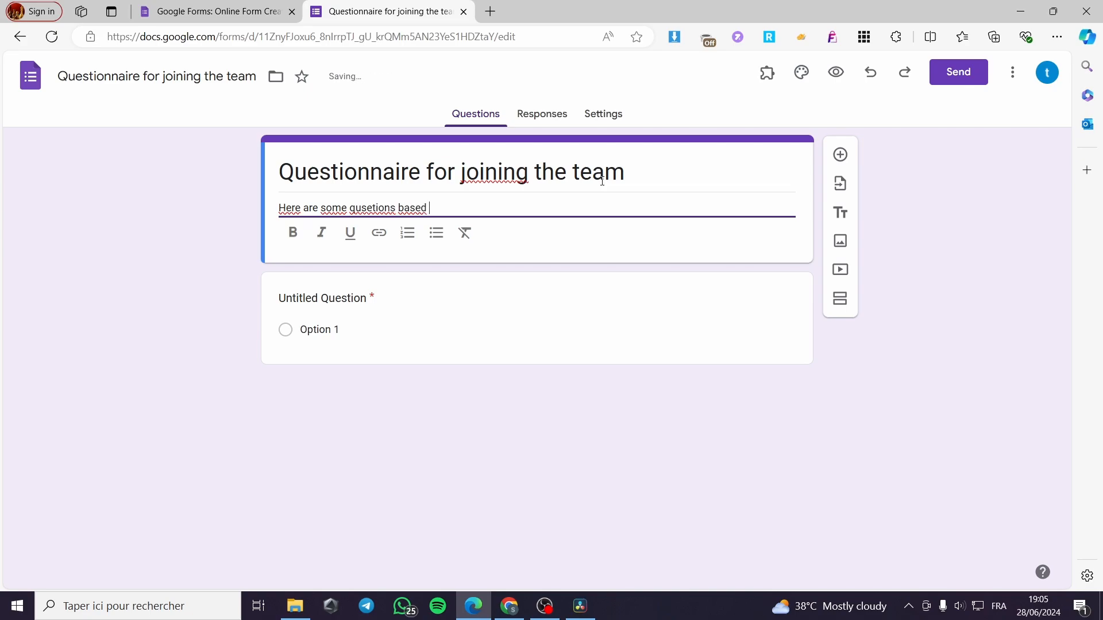
type("on the population that wa")
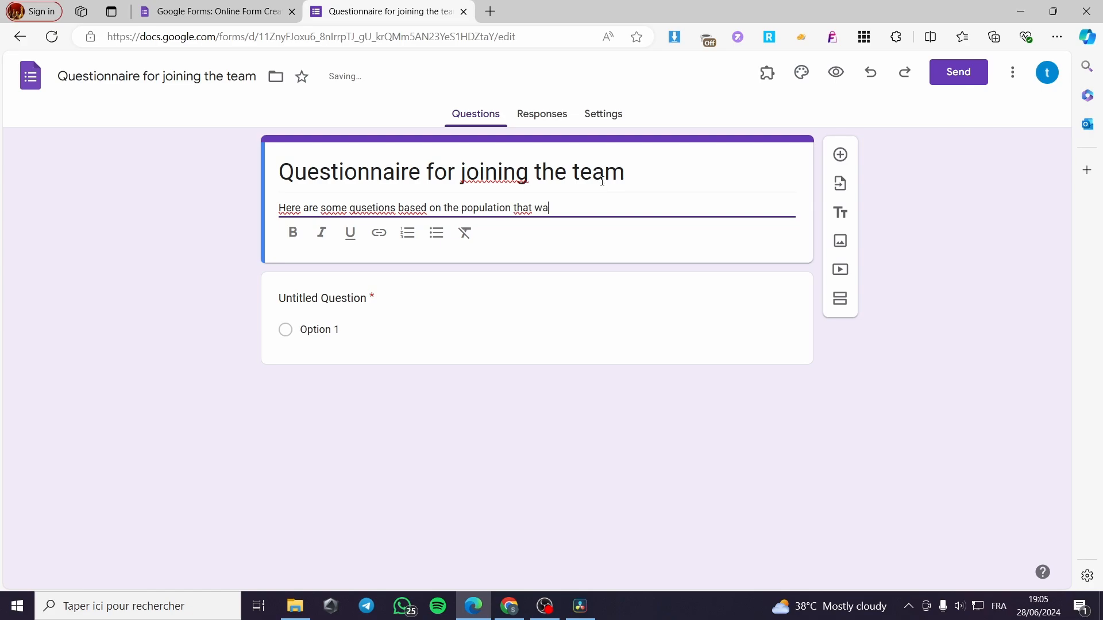
type("nt to jo")
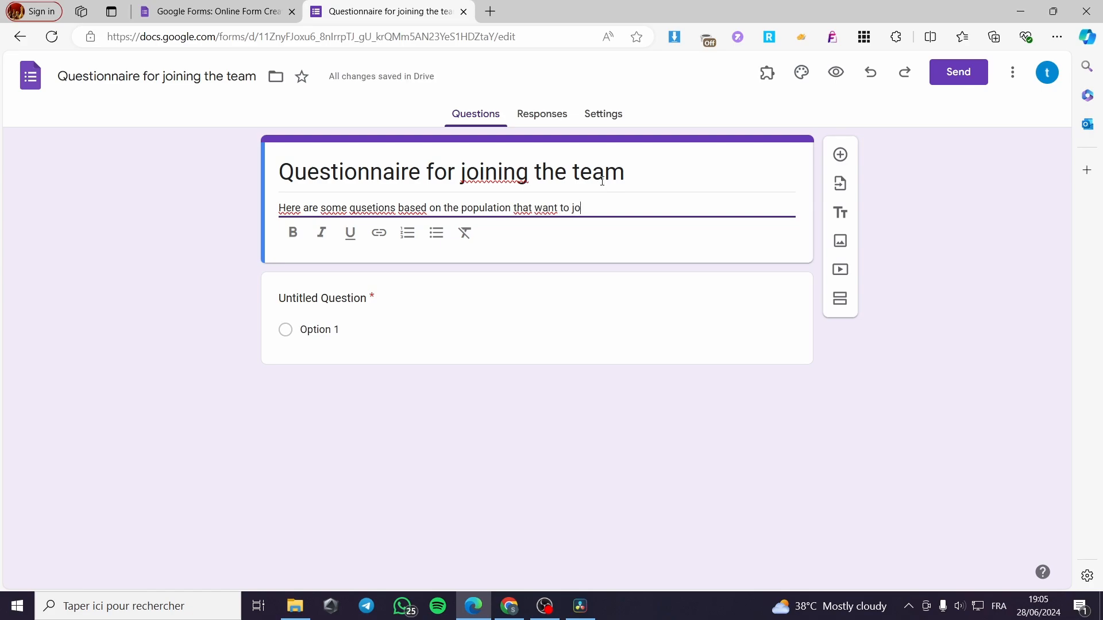
type("in the footba")
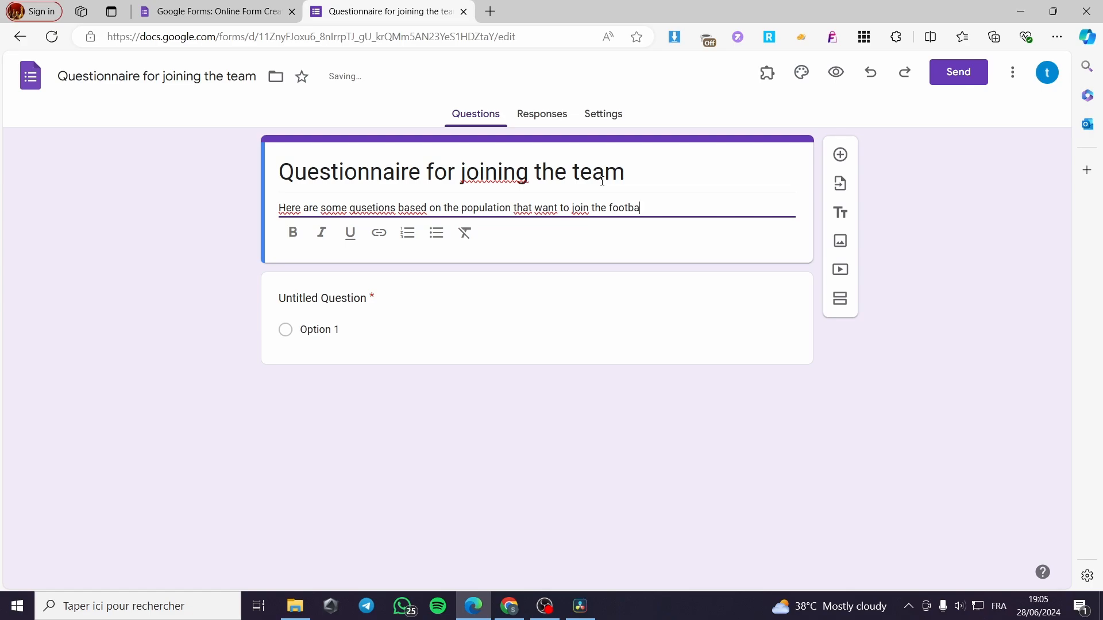
type("l tea")
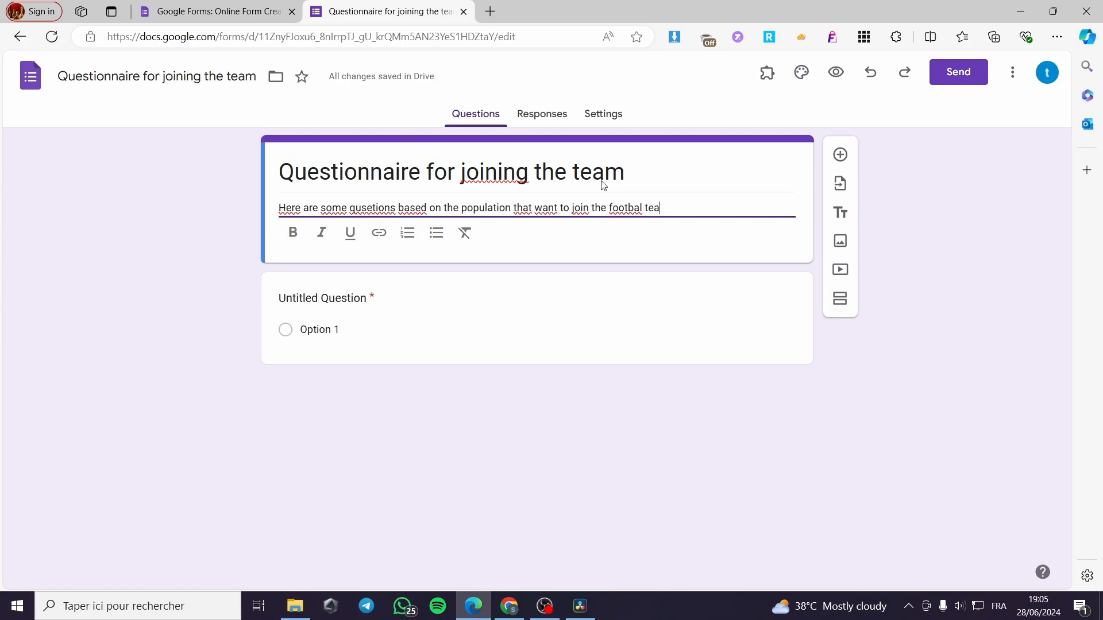
type("m")
Replace the word "population" with "people" in the form description
left_click_drag(511, 208, 467, 207)
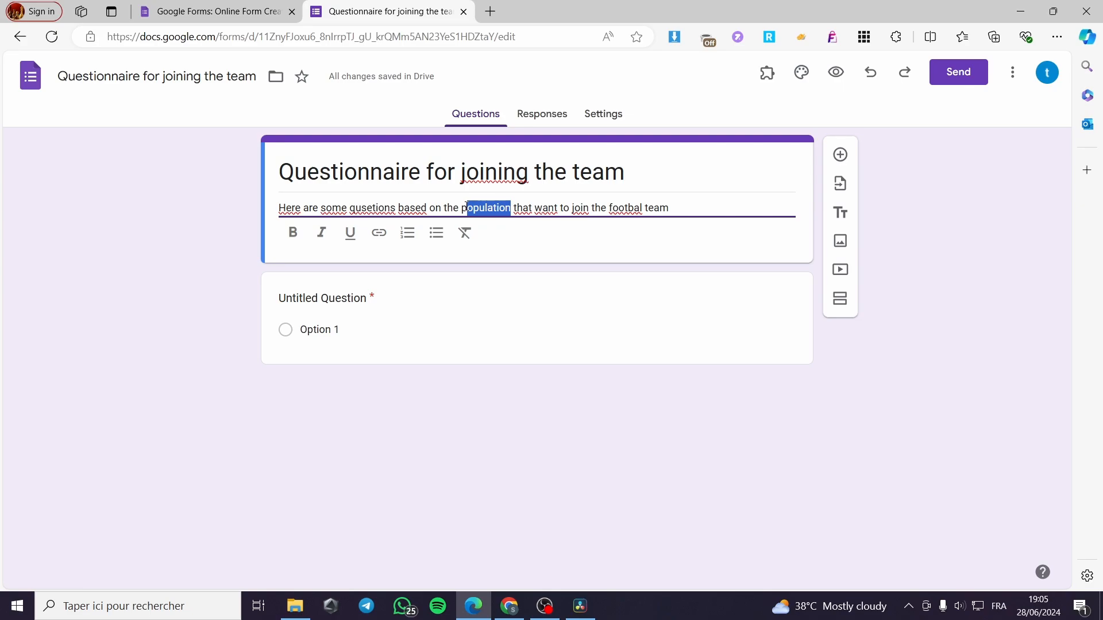
type("eo")
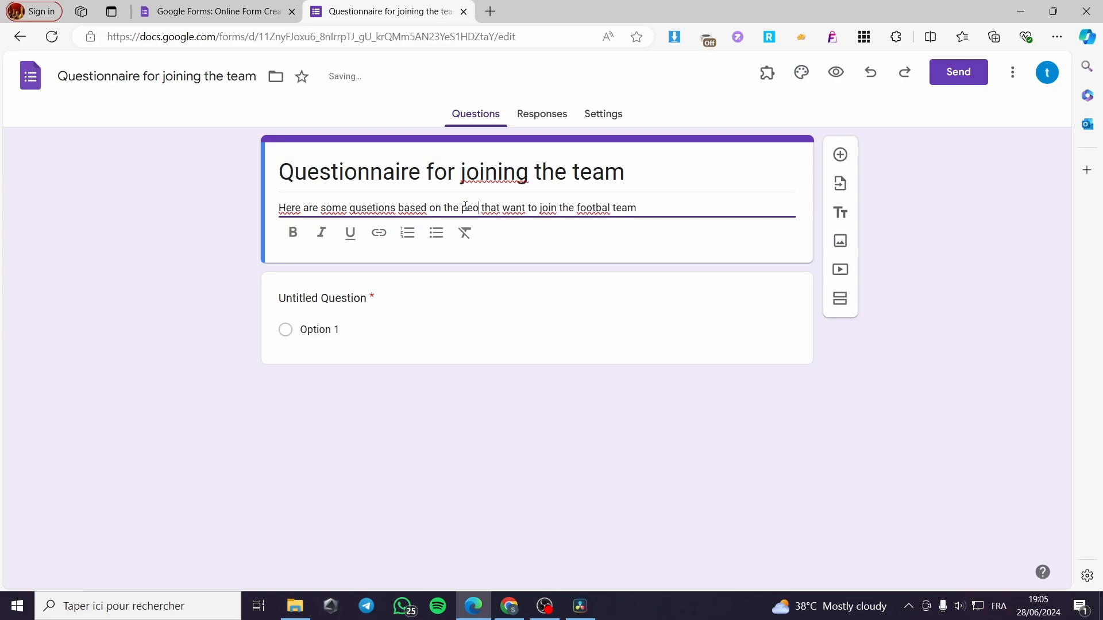
type("ple")
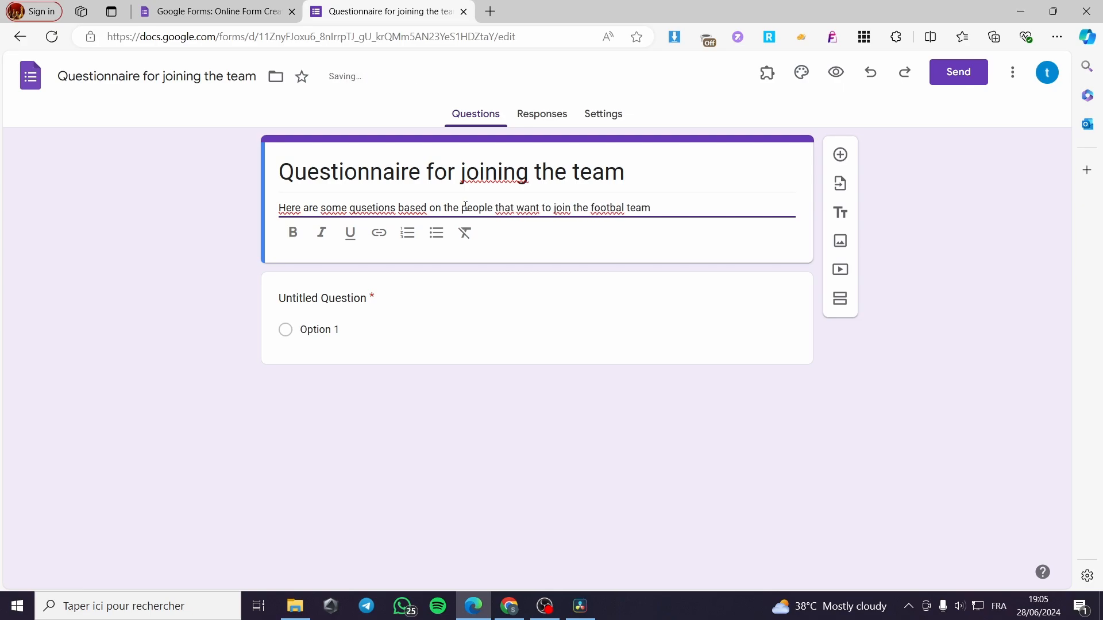
Word the first question as "How old are you ?" and set its answer type to Short answer
left_click(350, 319)
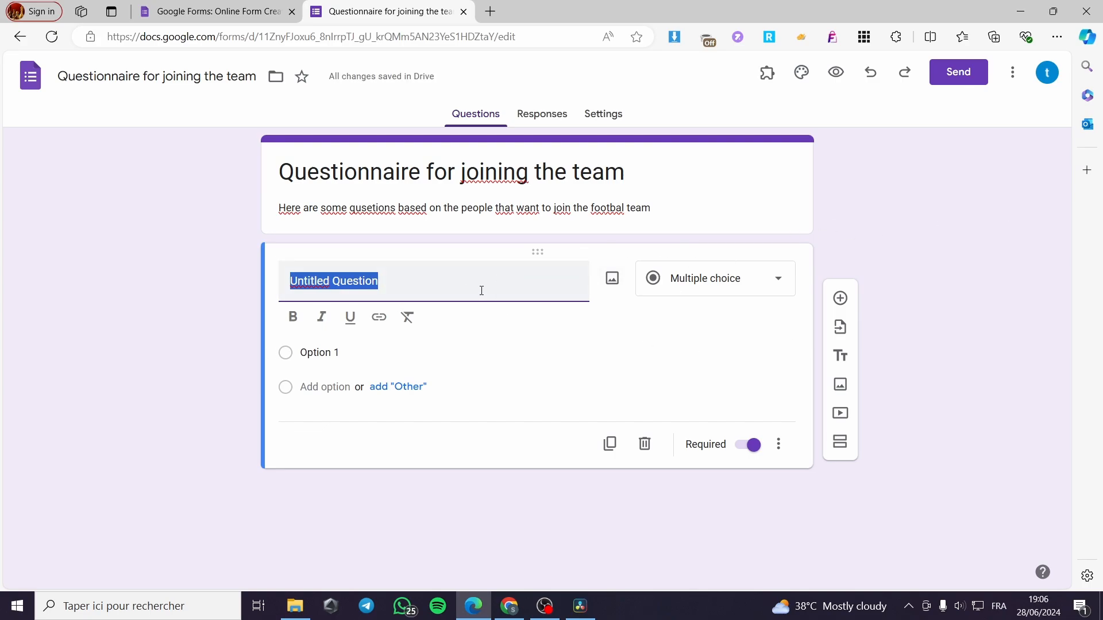
type("Ho")
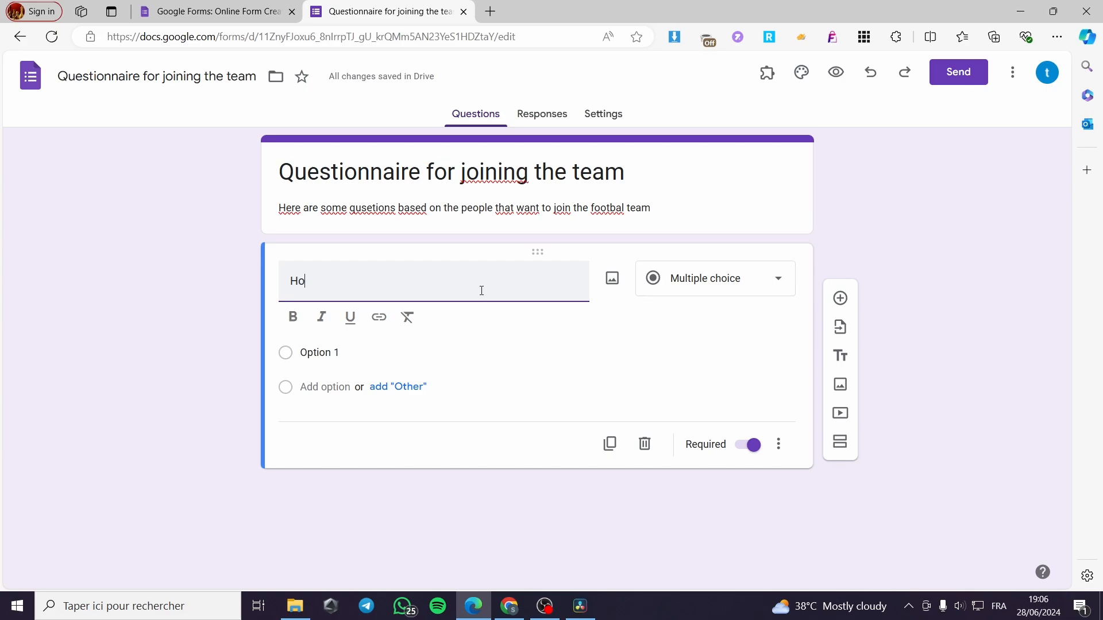
type("w old are you ?")
left_click(702, 357)
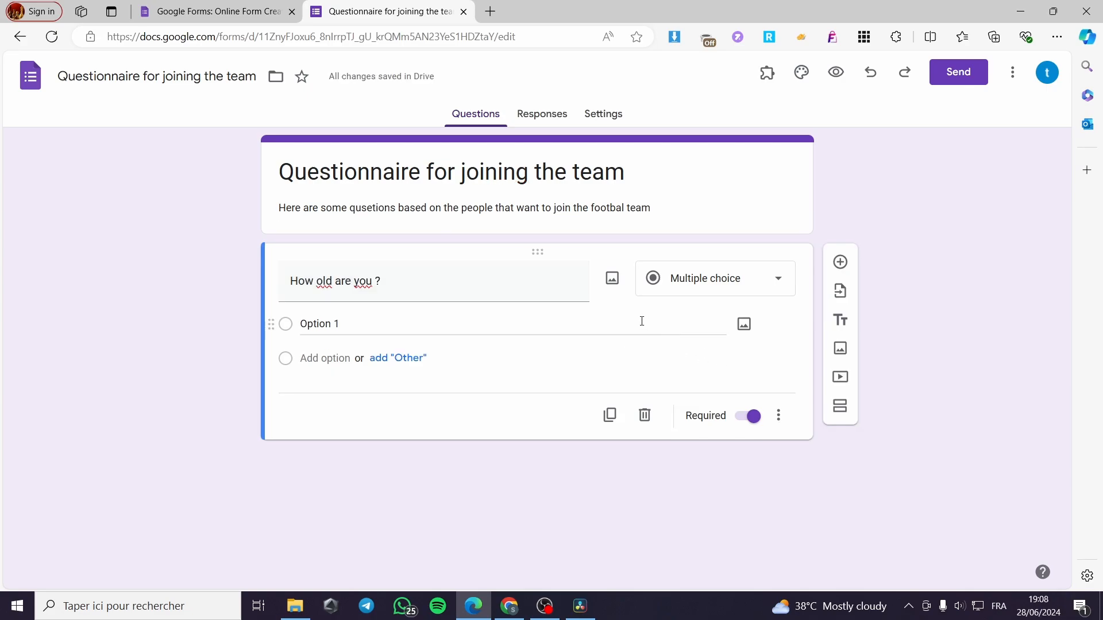
left_click(756, 284)
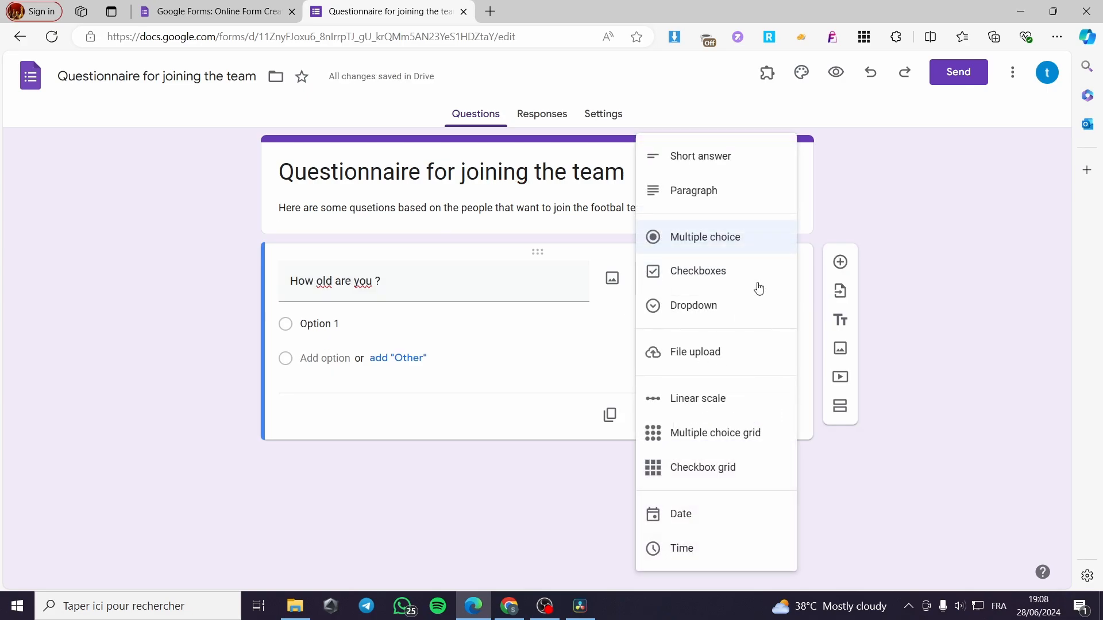
left_click(738, 163)
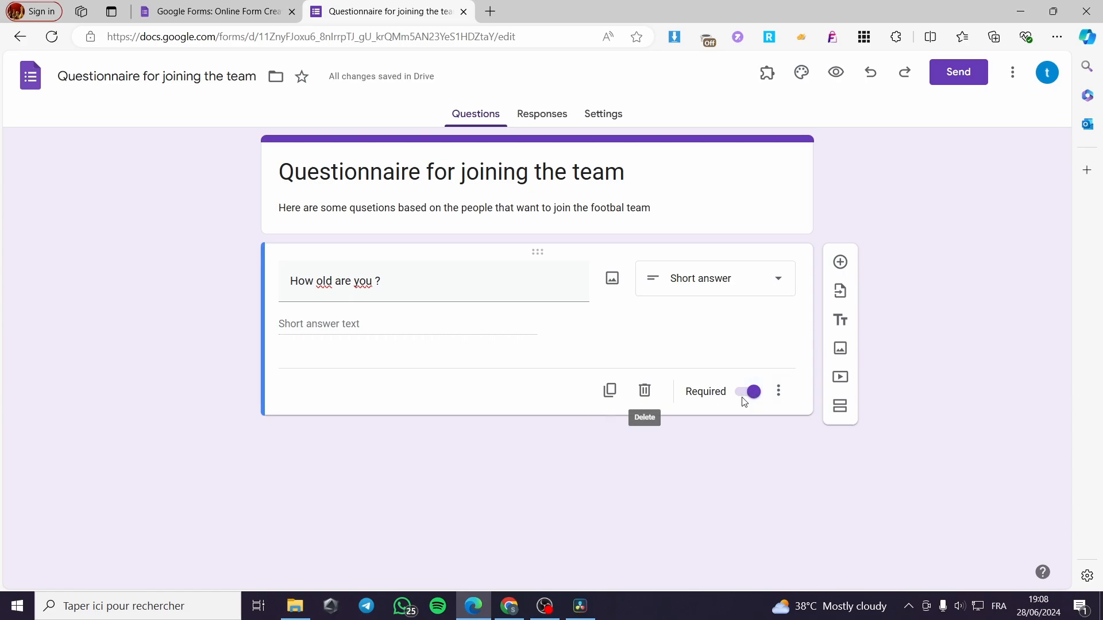
Add a second question worded "How did you hear about us ?" with the Multiple choice answer type
left_click(840, 263)
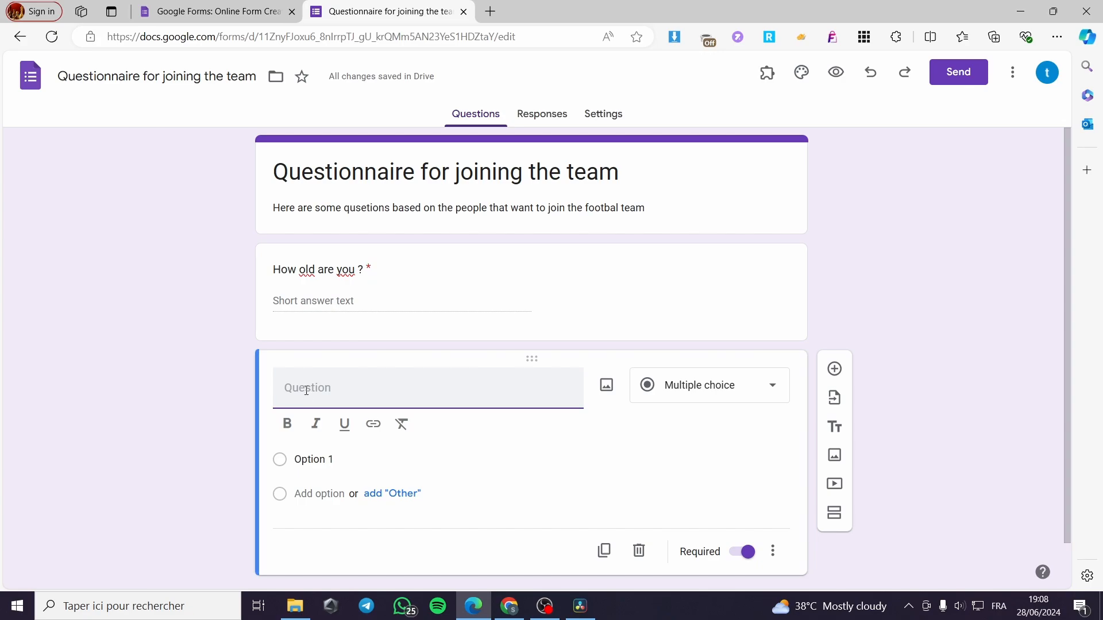
type("How did you hear about ")
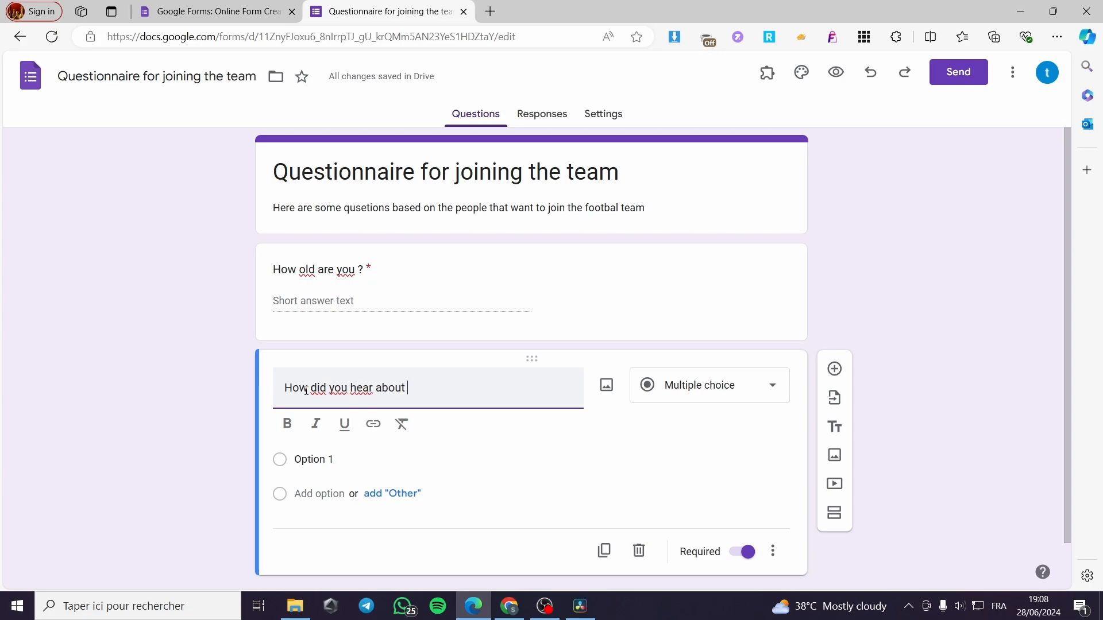
type("us ")
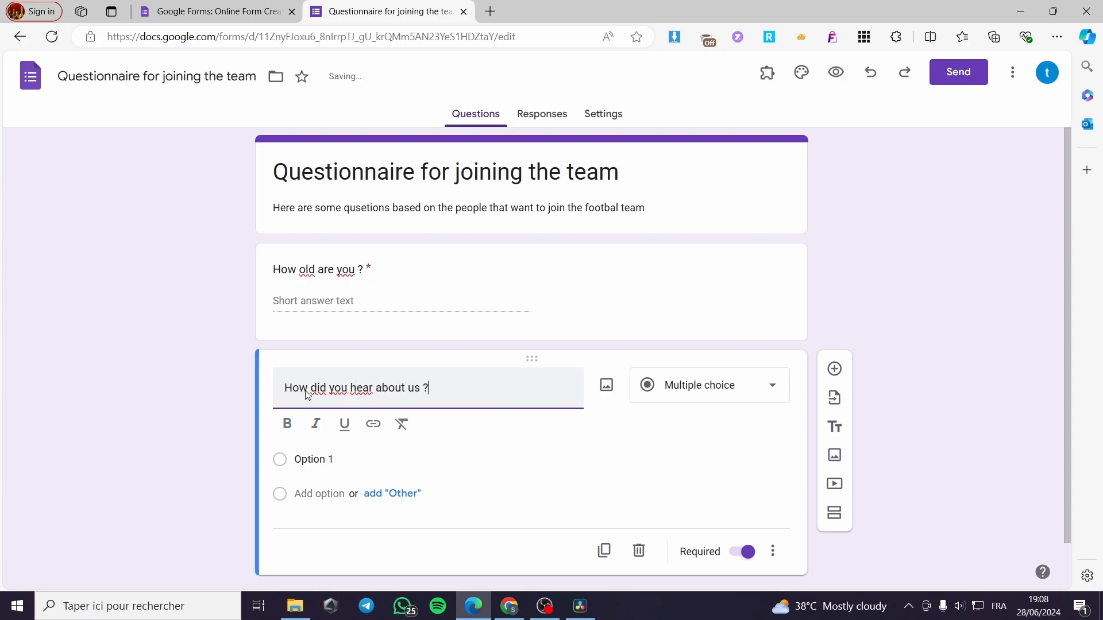
type("?")
left_click(723, 395)
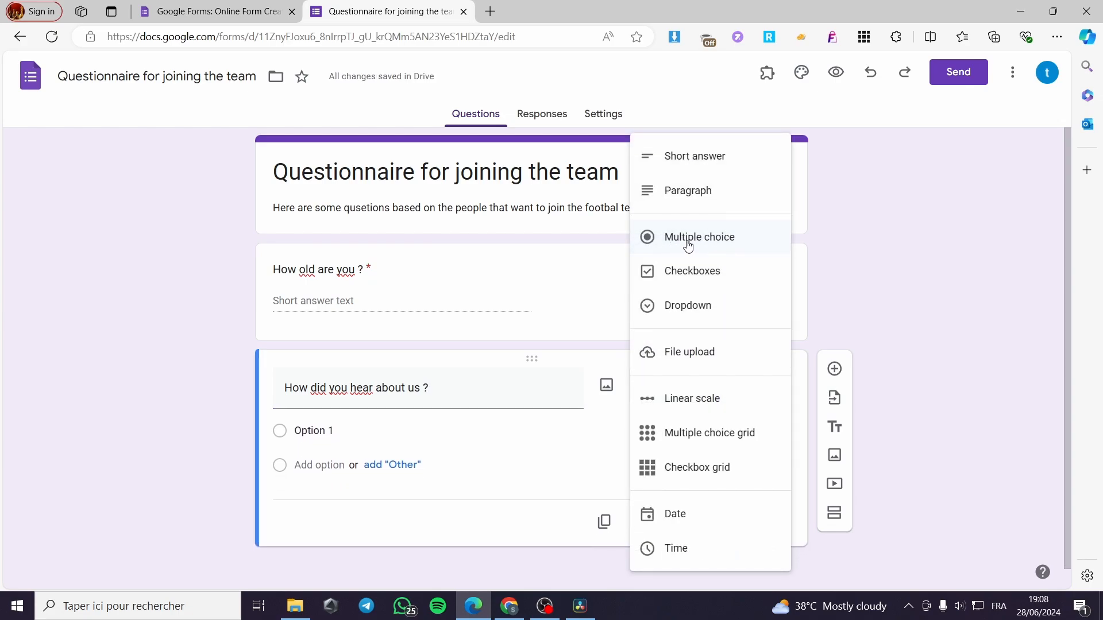
left_click(718, 246)
Give the "How did you hear about us ?" question the answer options Youtube, Newspaper and Forums
left_click(317, 430)
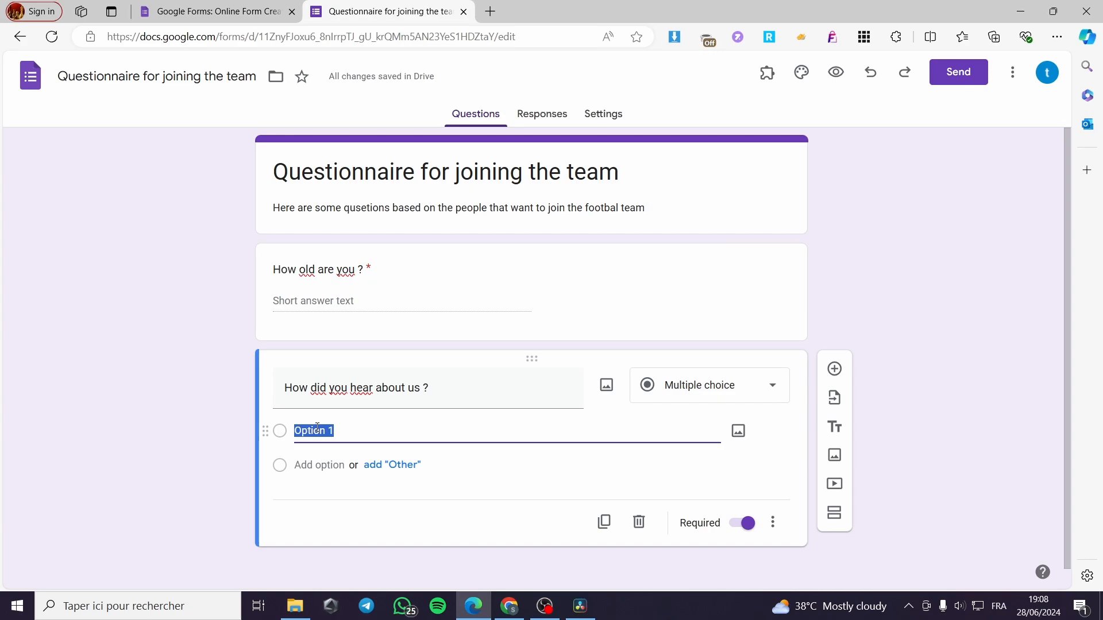
type("Youtube")
left_click(327, 465)
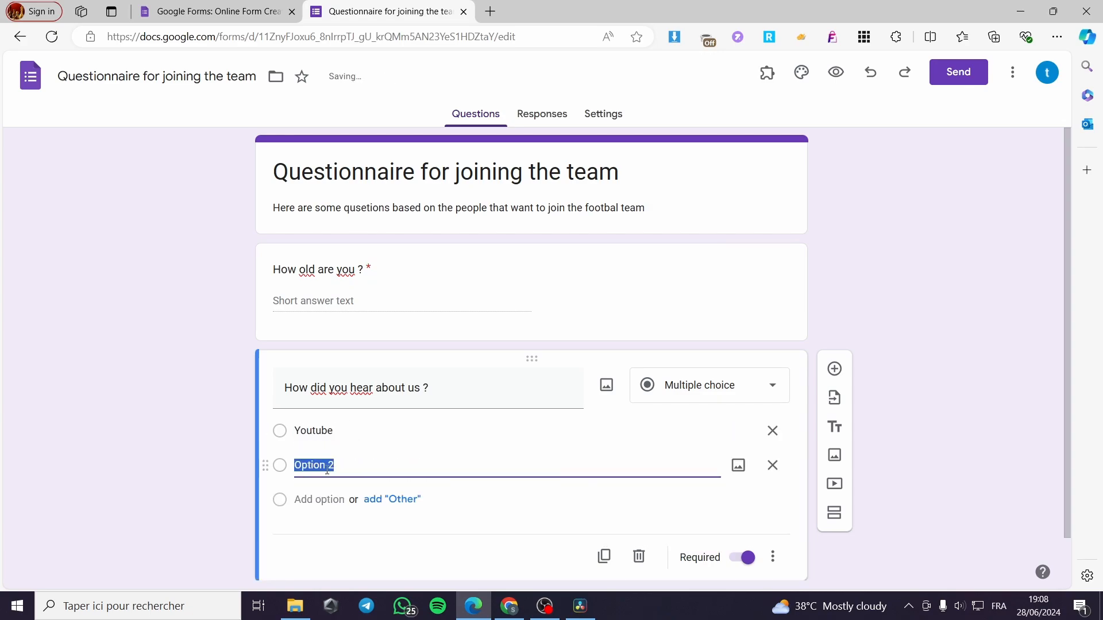
type("Newspaper")
left_click(315, 500)
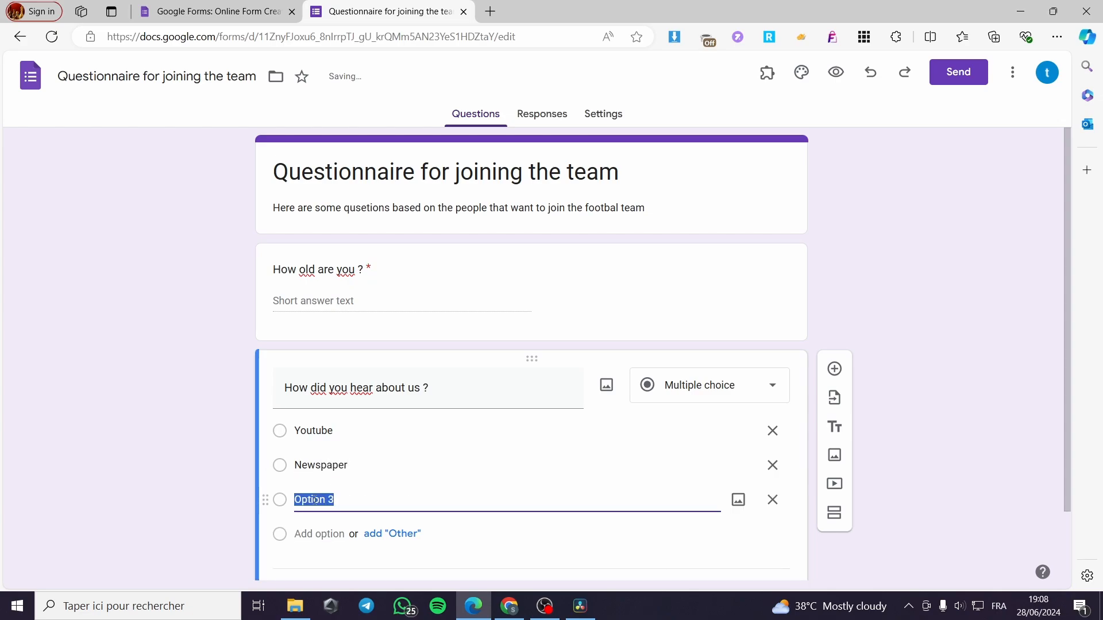
type("Forums")
left_click(195, 469)
Add a third question worded "Are you a fan or a passionate about football"
scroll(465, 504, "down", 2)
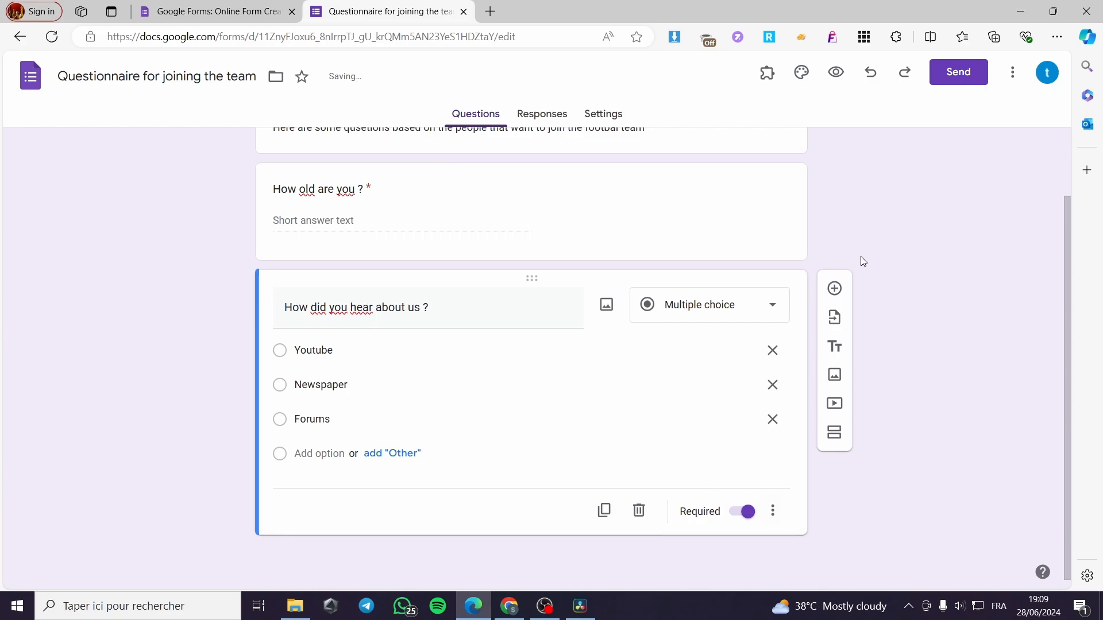
left_click(834, 289)
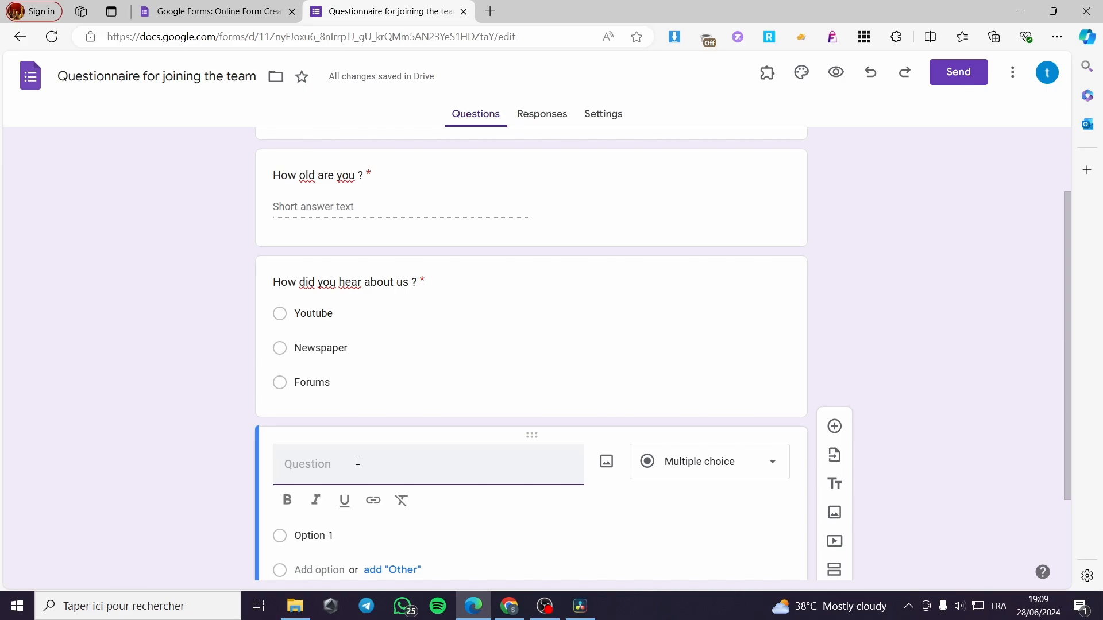
type("Are yo")
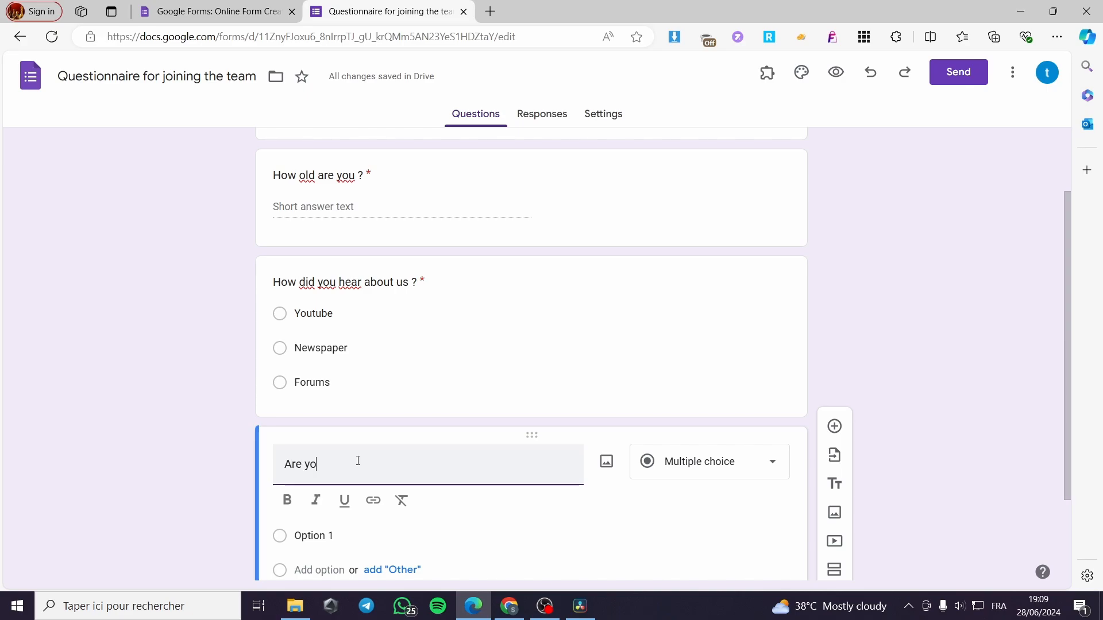
type("u a fa")
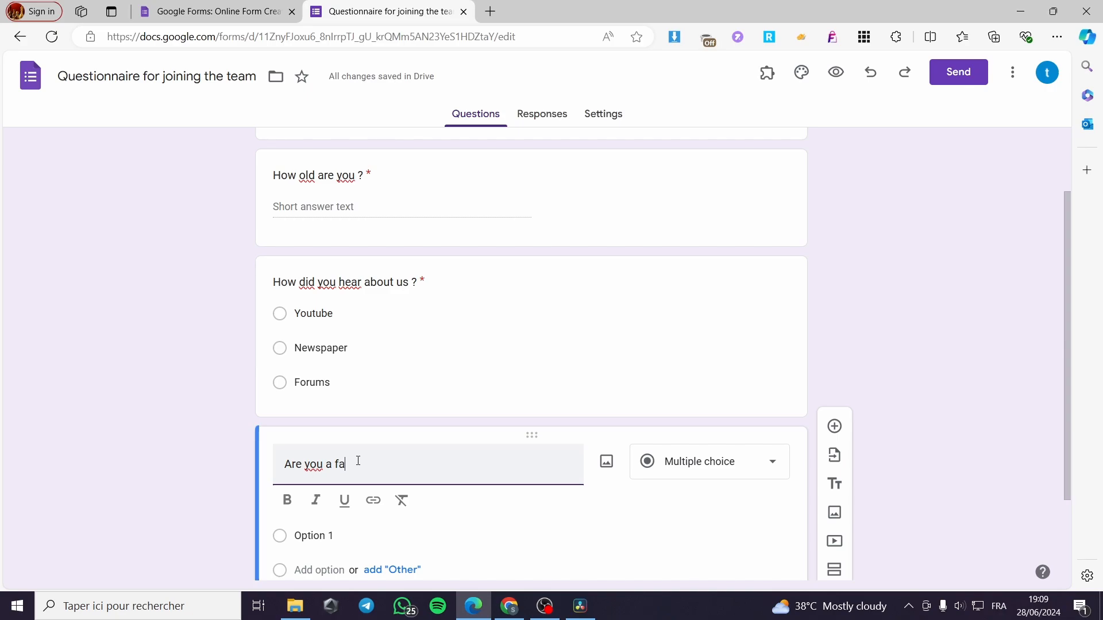
type("n or a passionate a")
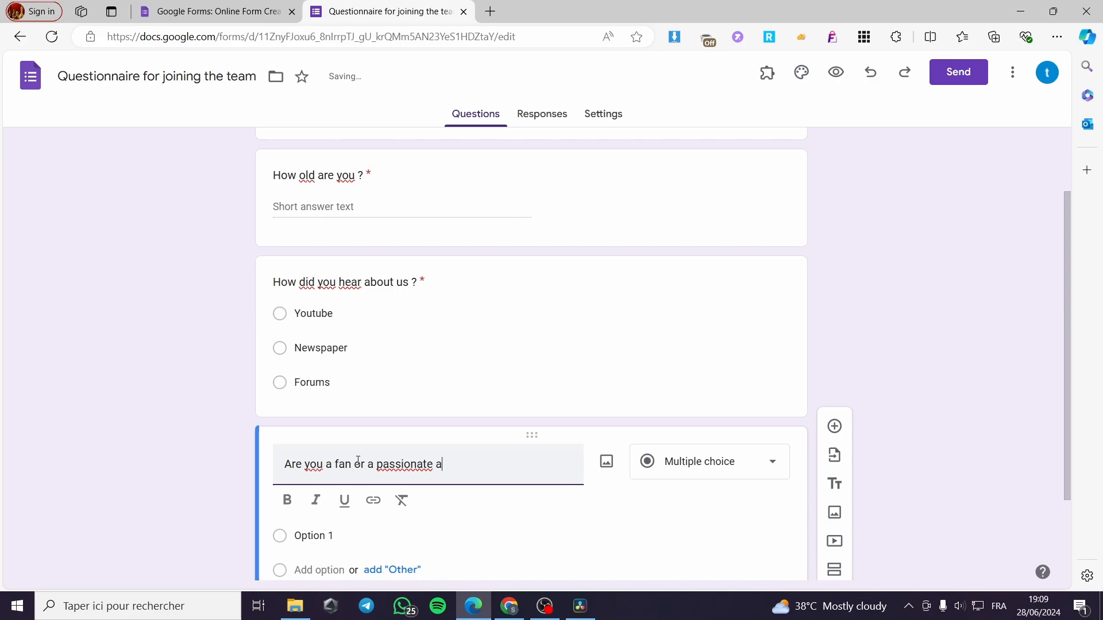
type("bout footba")
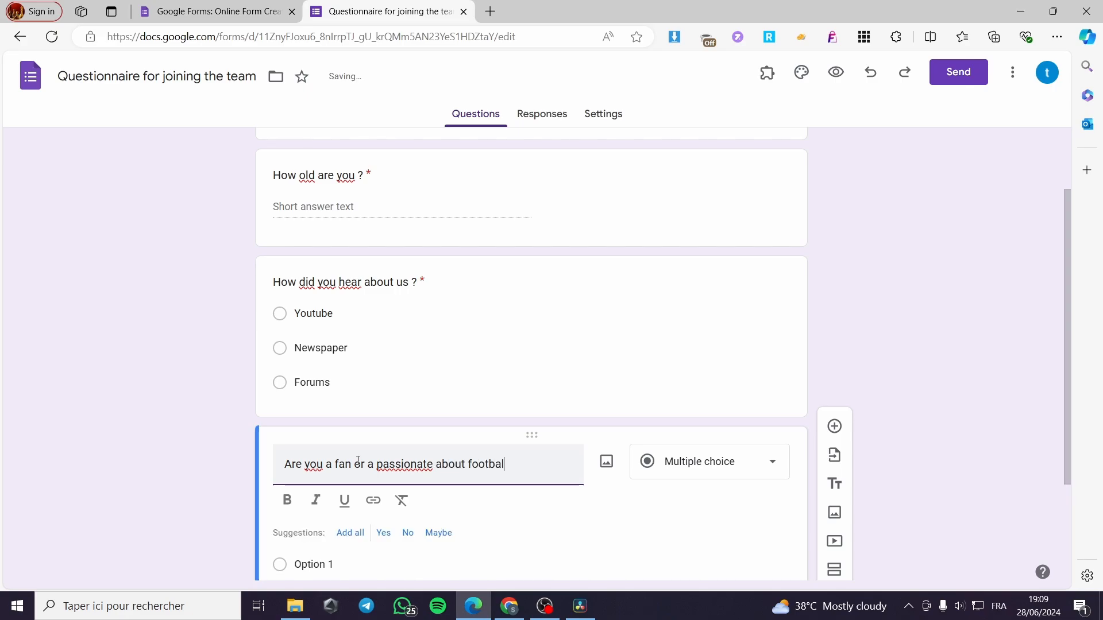
type("ll")
Capitalize "Football" in the third question and end the question with a question mark
key("Left")
key("Left")
key("Left")
key("Left")
key("Left")
key("Left")
key("Left")
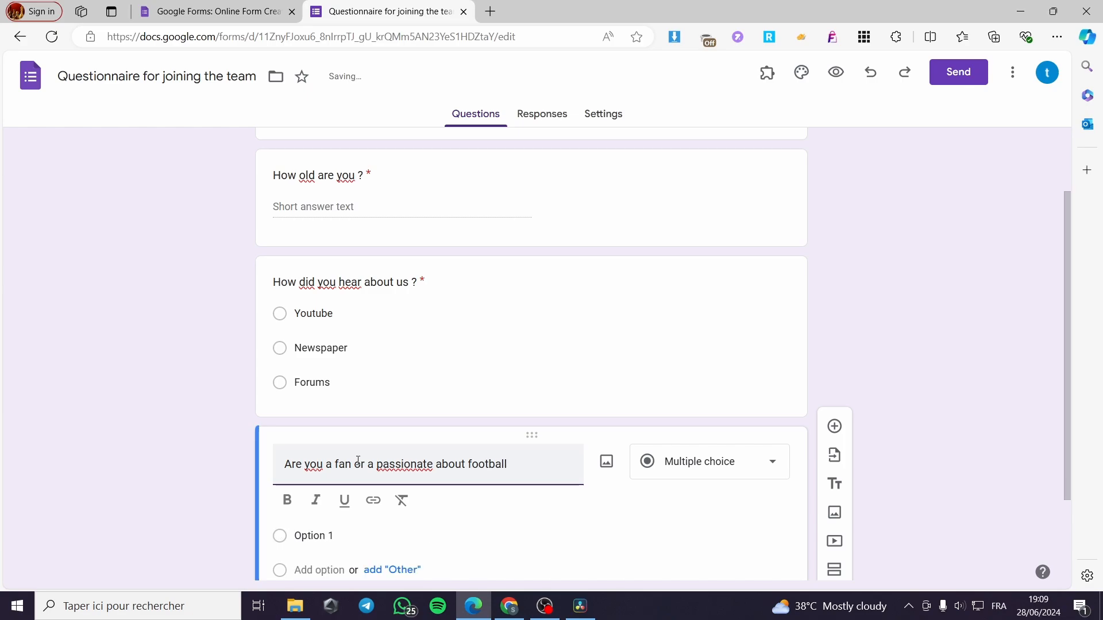
key("BackSpace")
type("F")
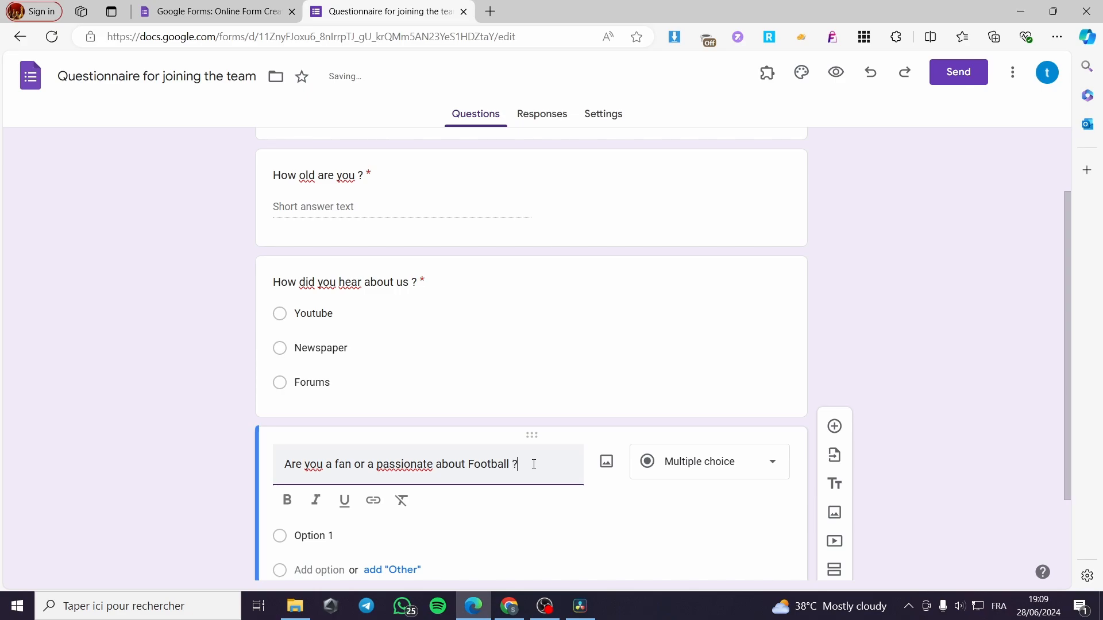
Copy the word "passionate" from the third question into its first answer option
scroll(926, 443, "down", 2)
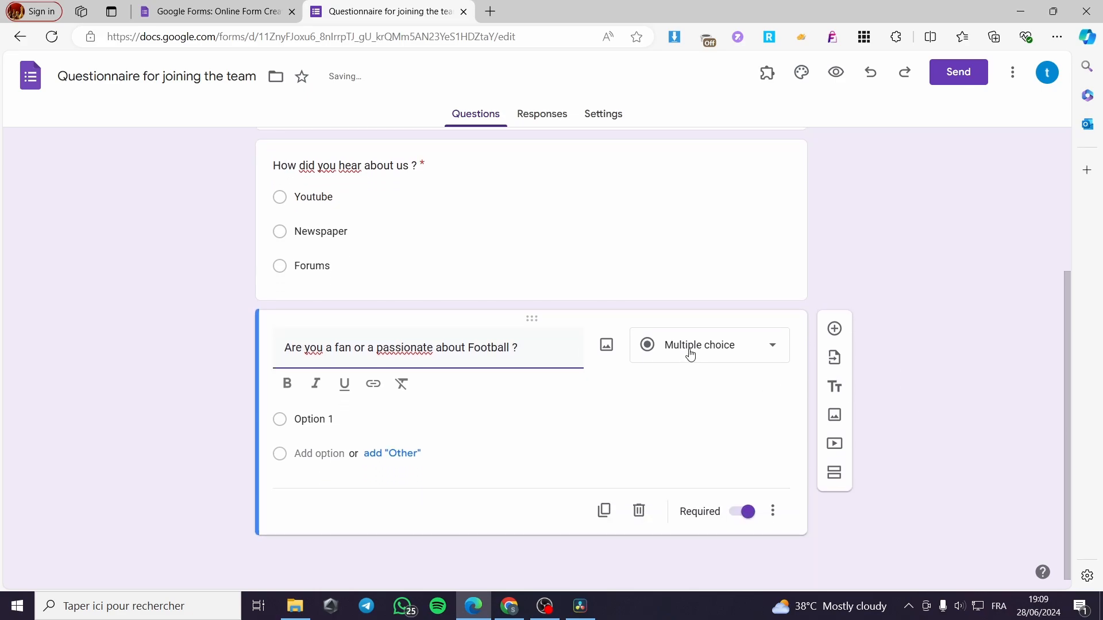
left_click(332, 420)
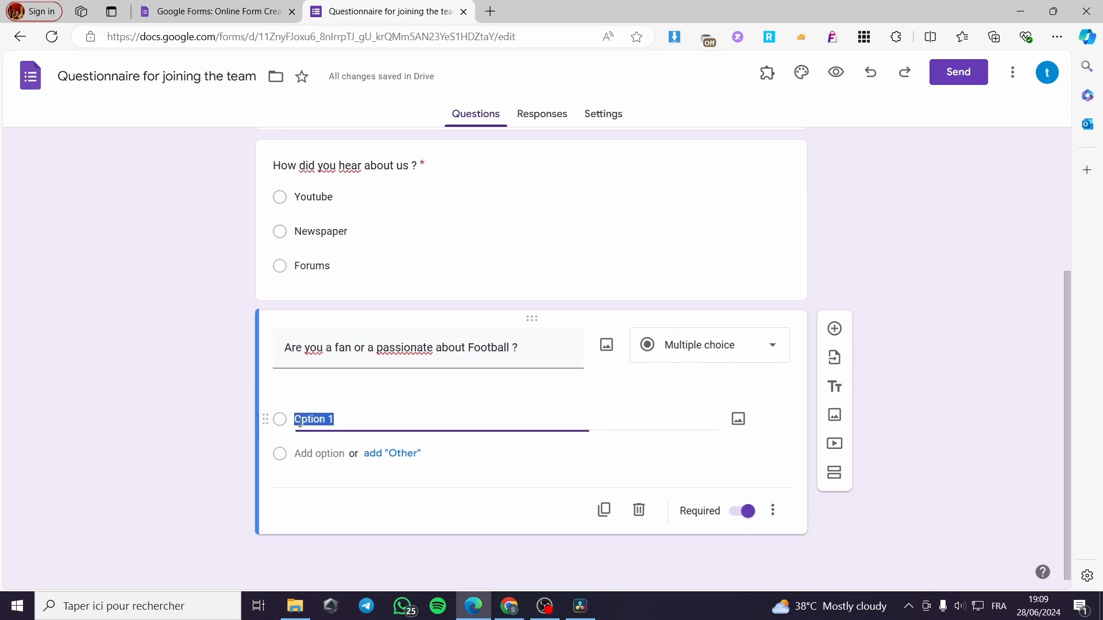
left_click(434, 377)
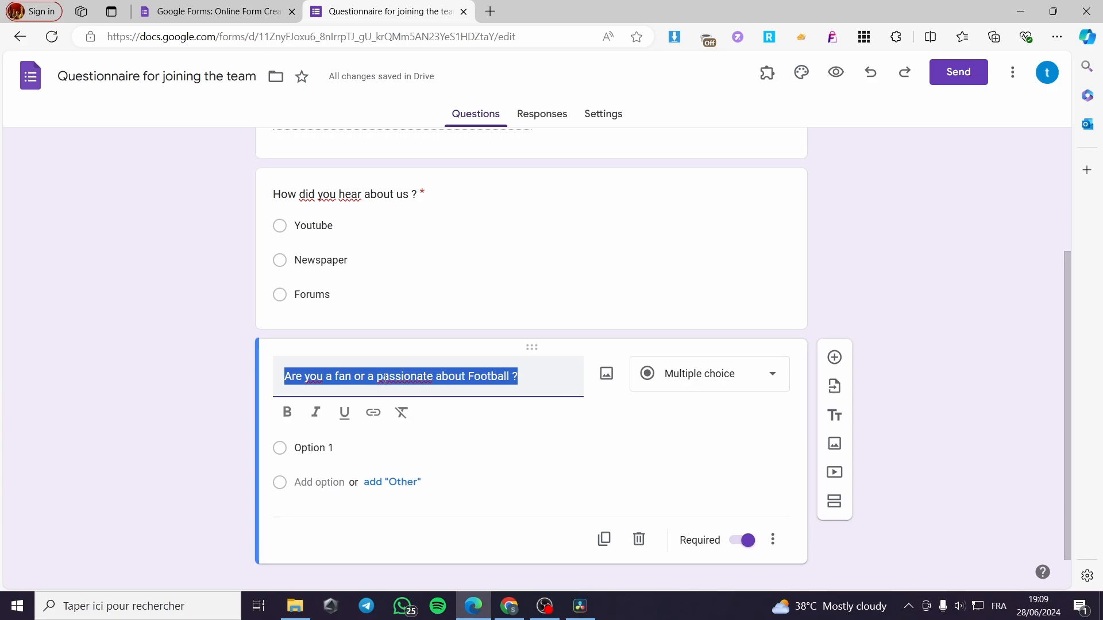
left_click_drag(377, 378, 435, 377)
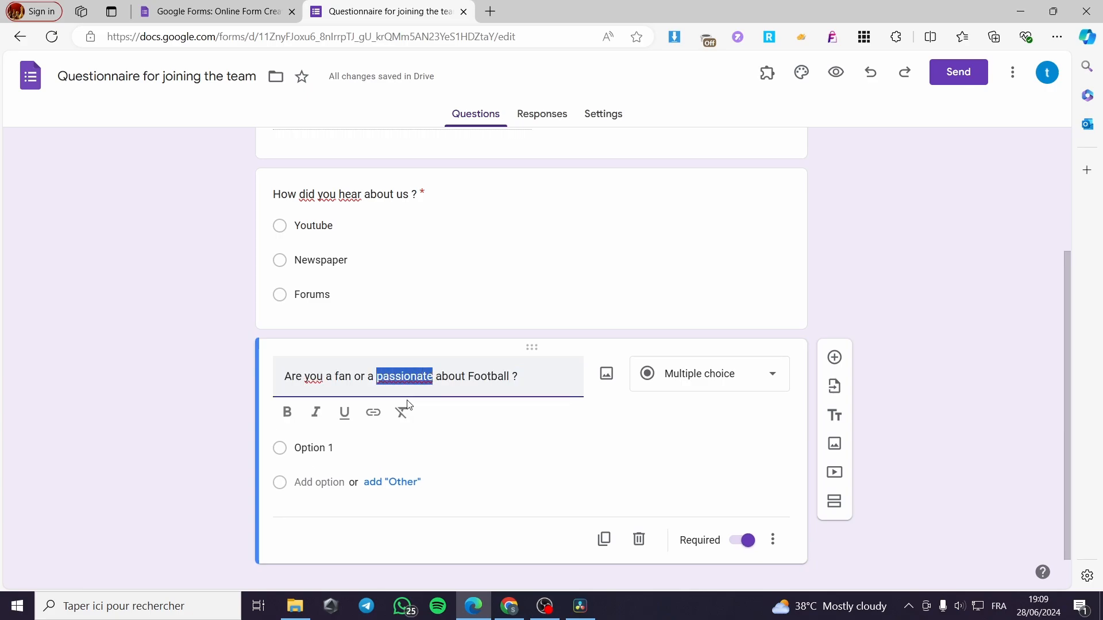
key("ctrl+c")
left_click(337, 448)
key("ctrl+v")
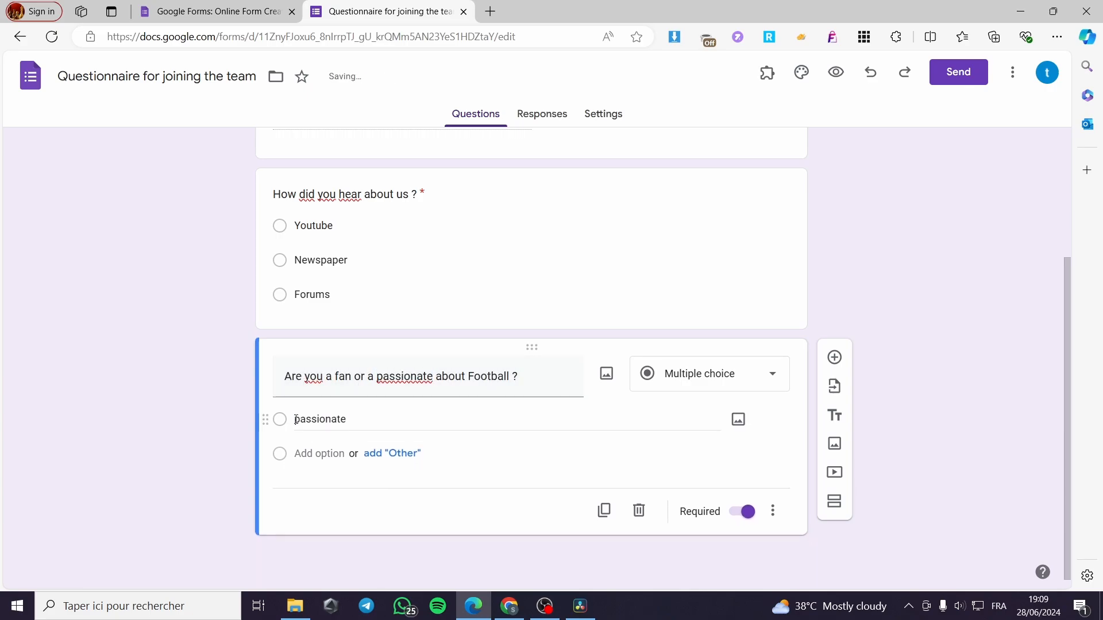
Capitalize the first answer option as "Passionate" and add a second option "Fan"
left_click_drag(294, 420, 297, 420)
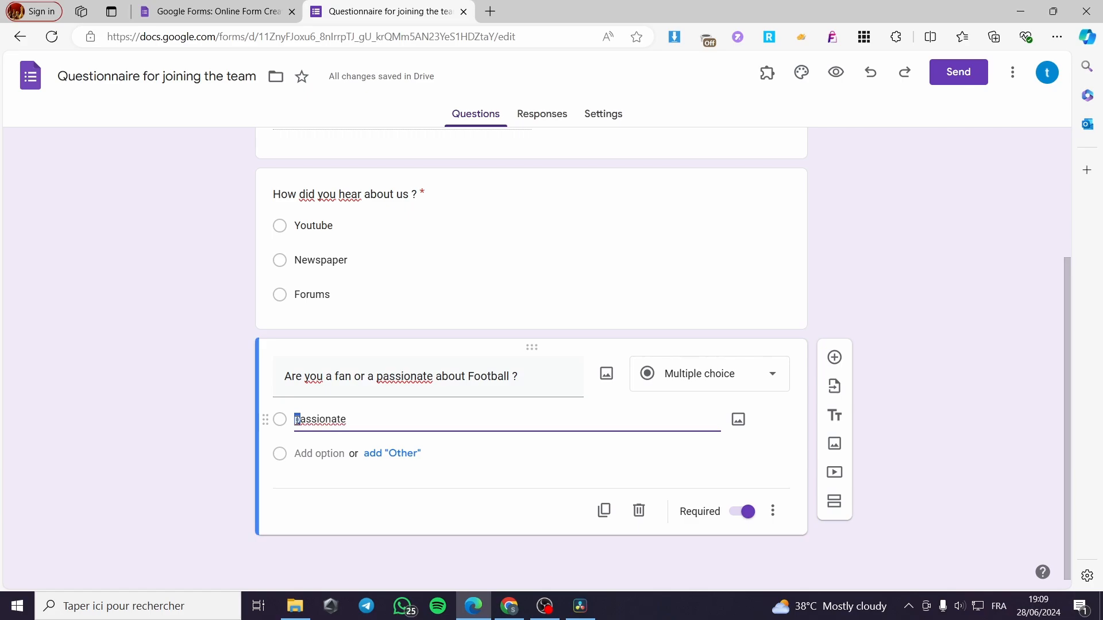
key("BackSpace")
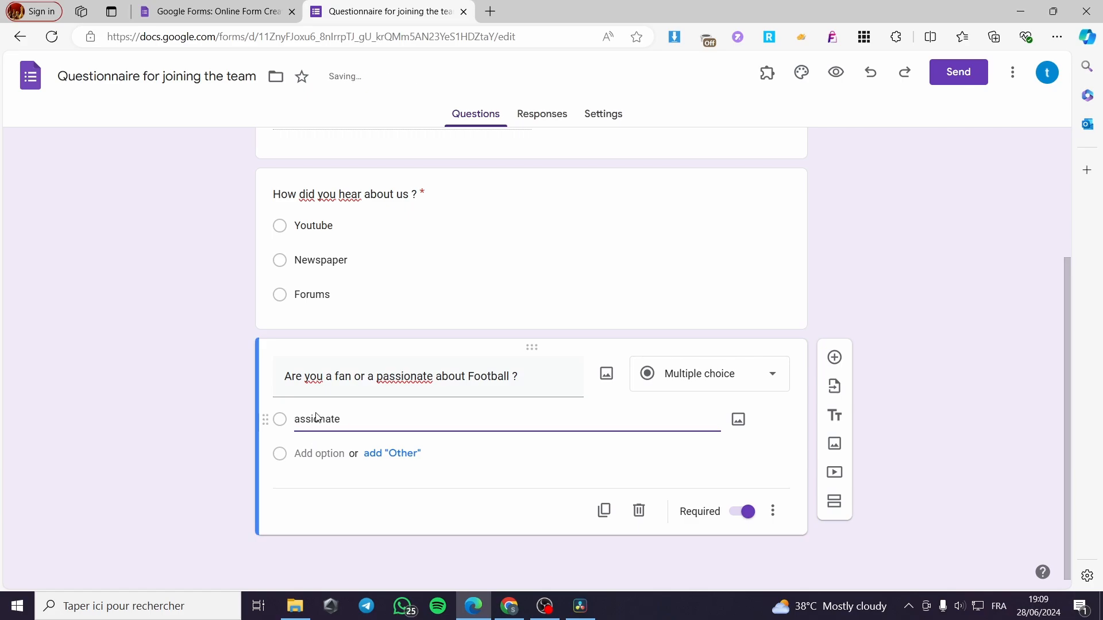
type("PO")
key("BackSpace")
left_click(304, 453)
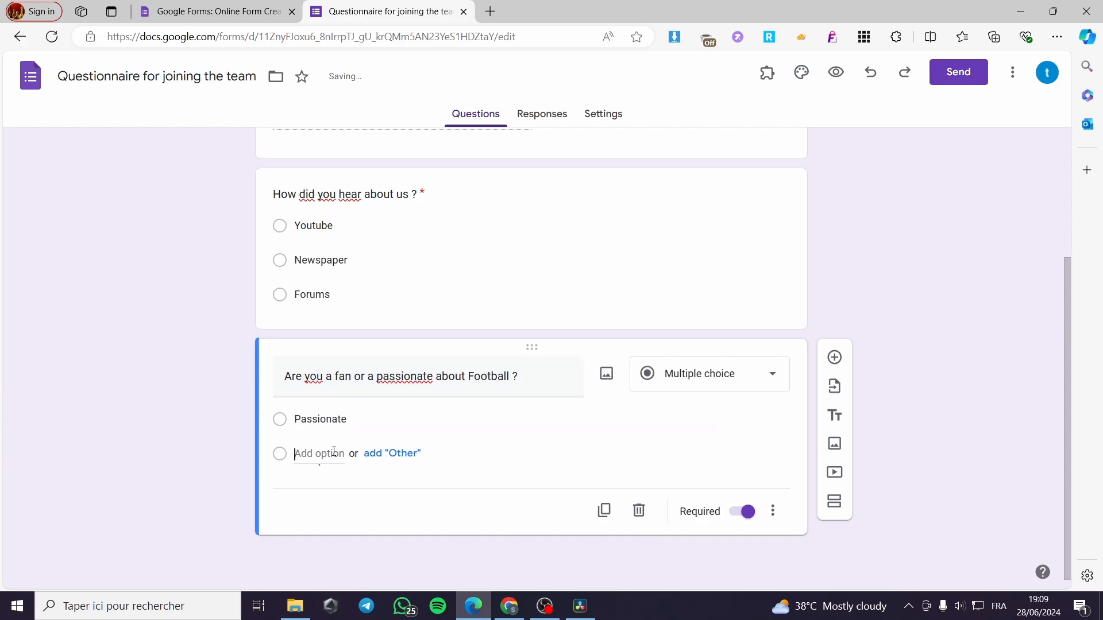
type("Fan")
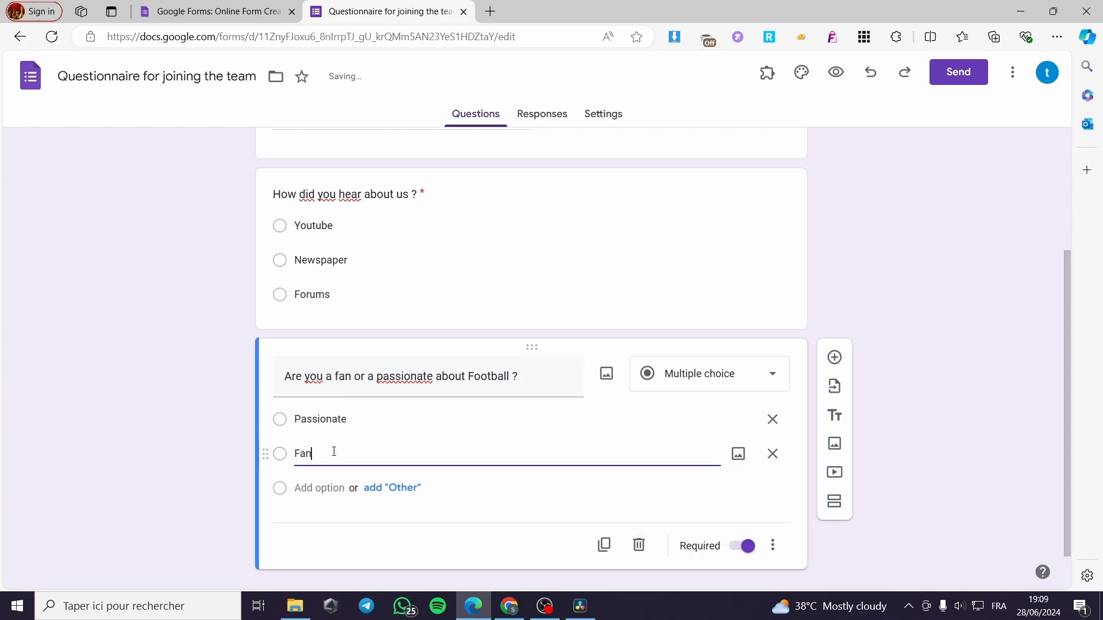
Add a new section to the form and delete the blank question left after the football question
left_click(835, 358)
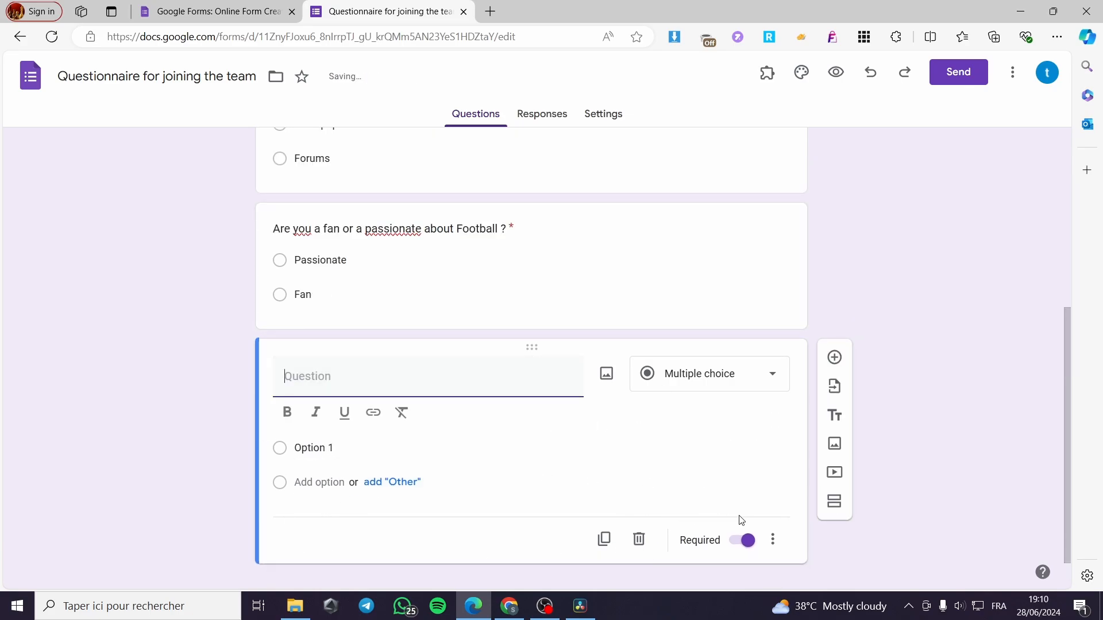
left_click(840, 511)
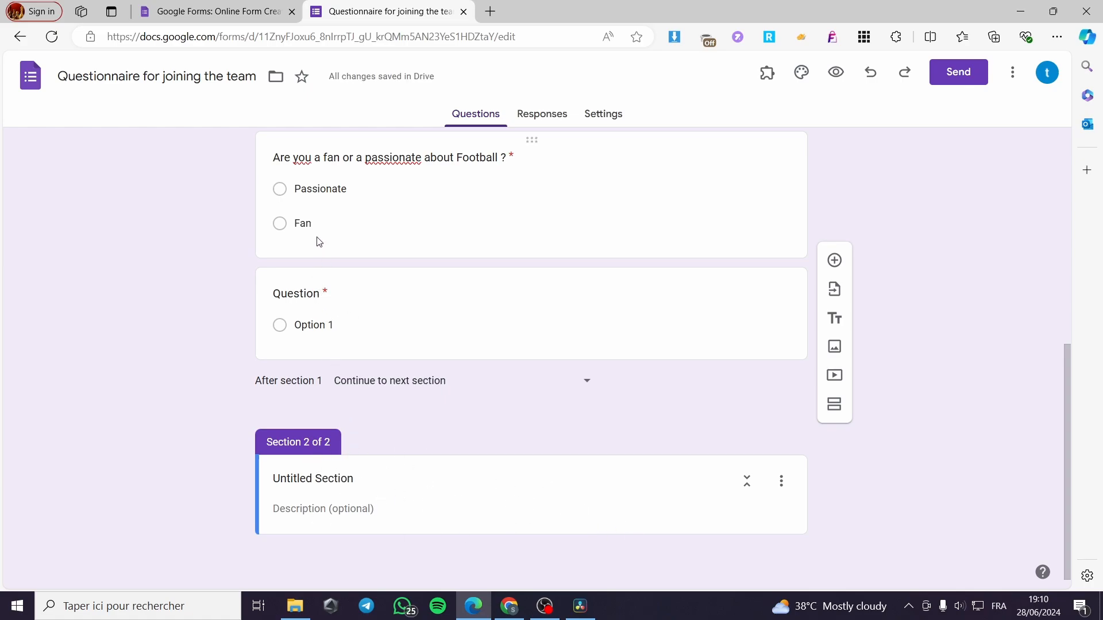
left_click(663, 309)
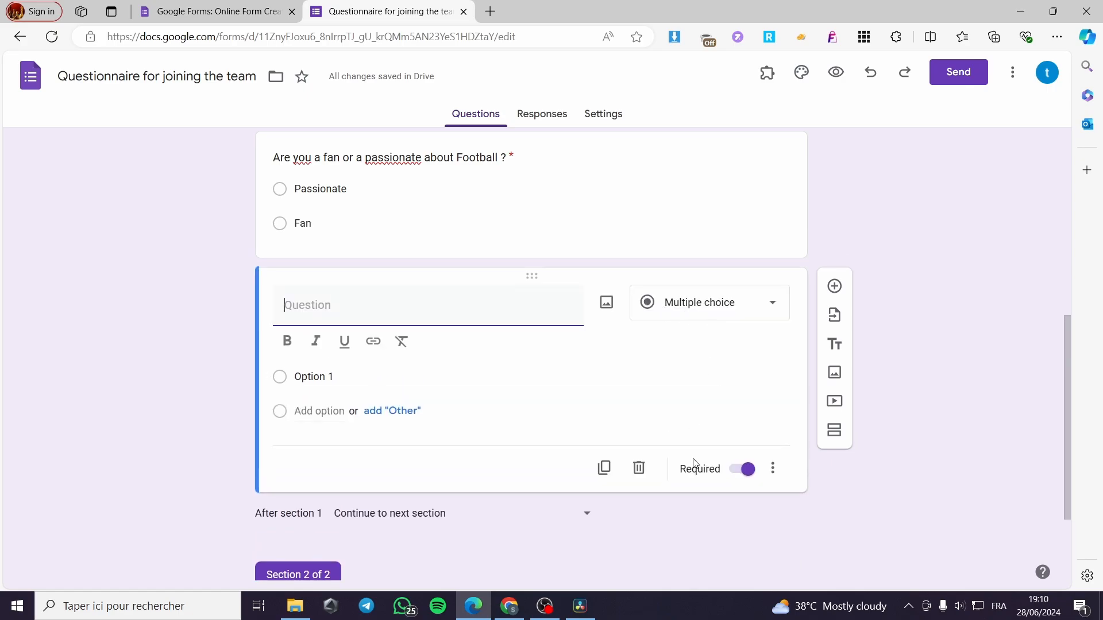
left_click(640, 470)
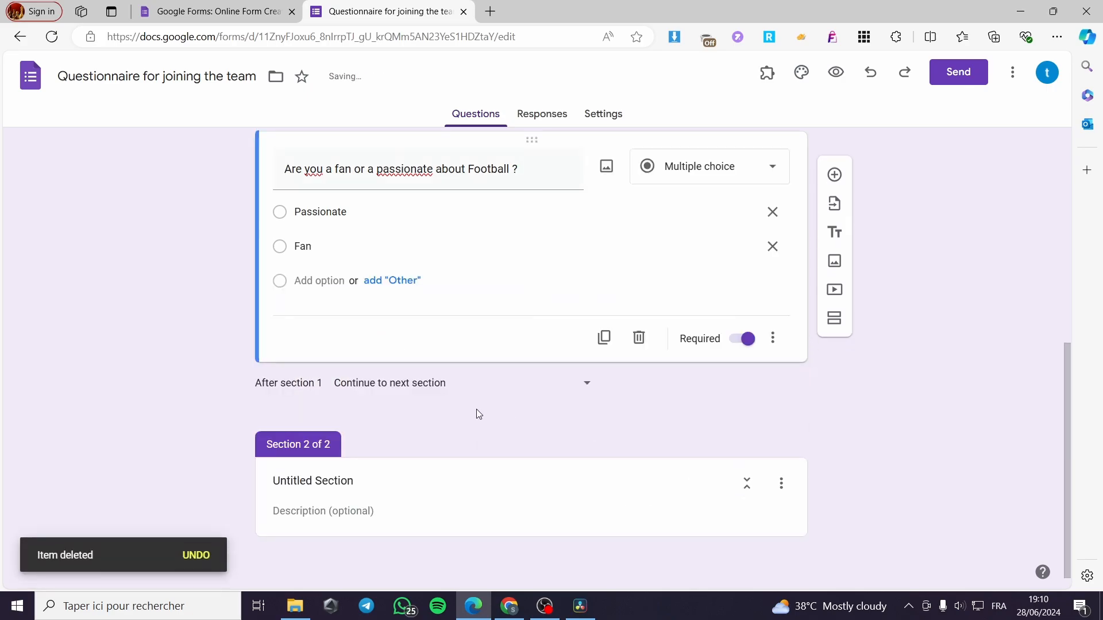
Turn on "Go to section based on answer" for the question about being a fan or passionate about Football
scroll(356, 374, "up", 2)
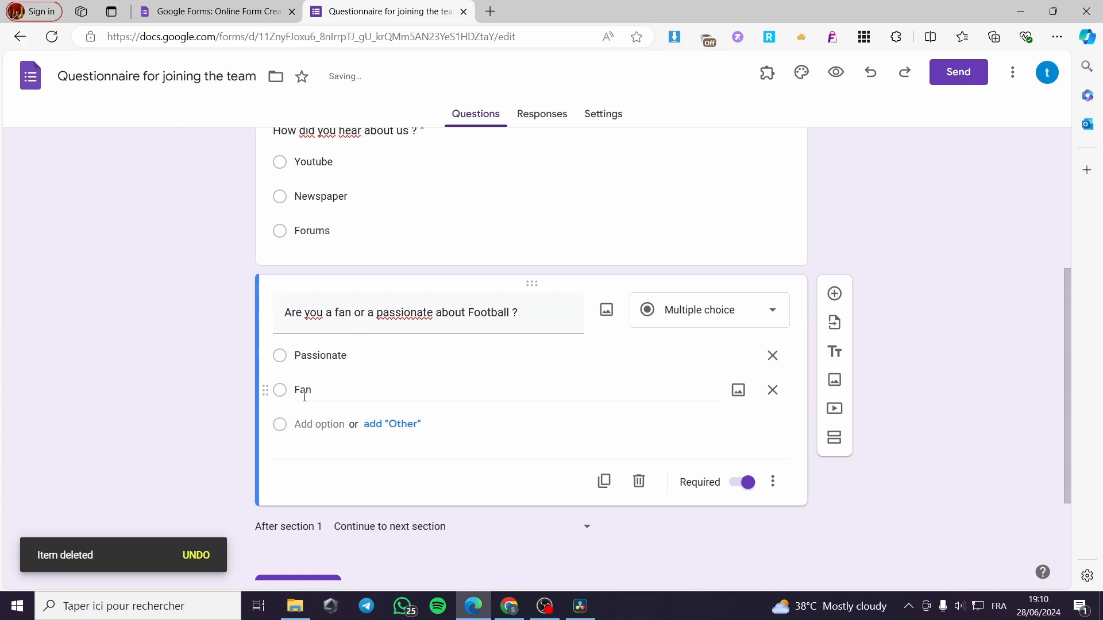
scroll(544, 498, "down", 2)
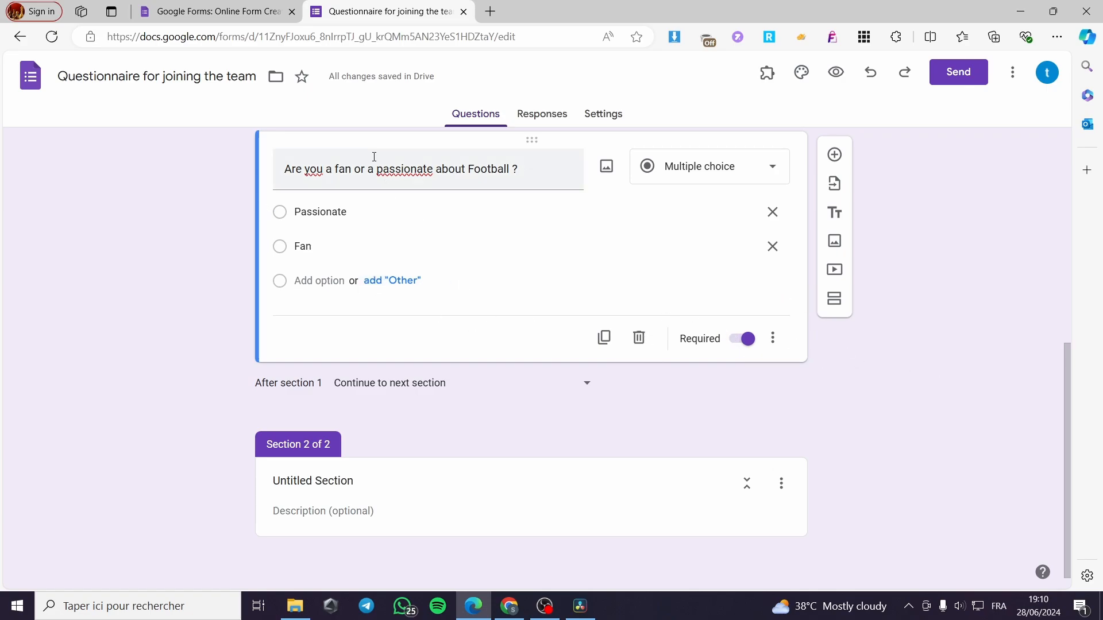
scroll(318, 408, "up", 2)
scroll(345, 409, "up", 2)
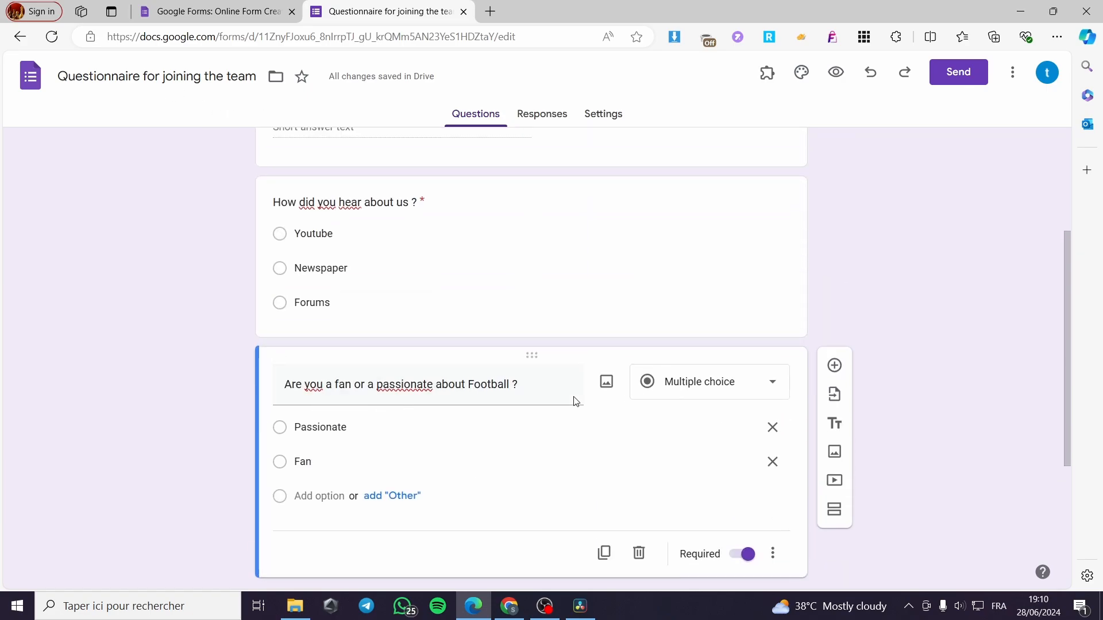
scroll(335, 377, "down", 3)
left_click(776, 412)
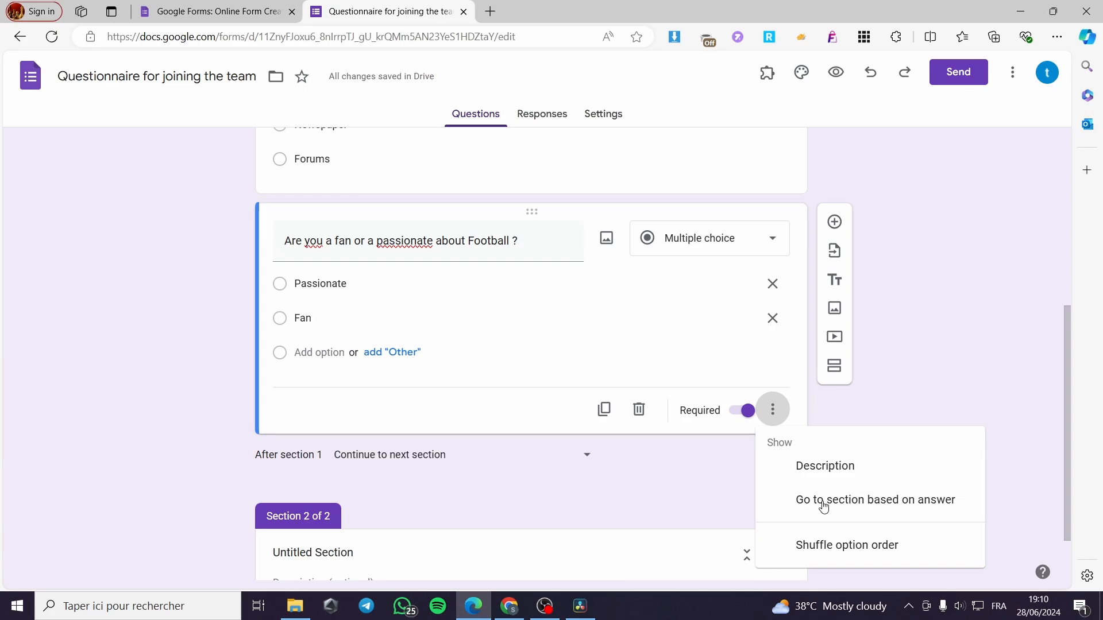
scroll(821, 505, "down", 2)
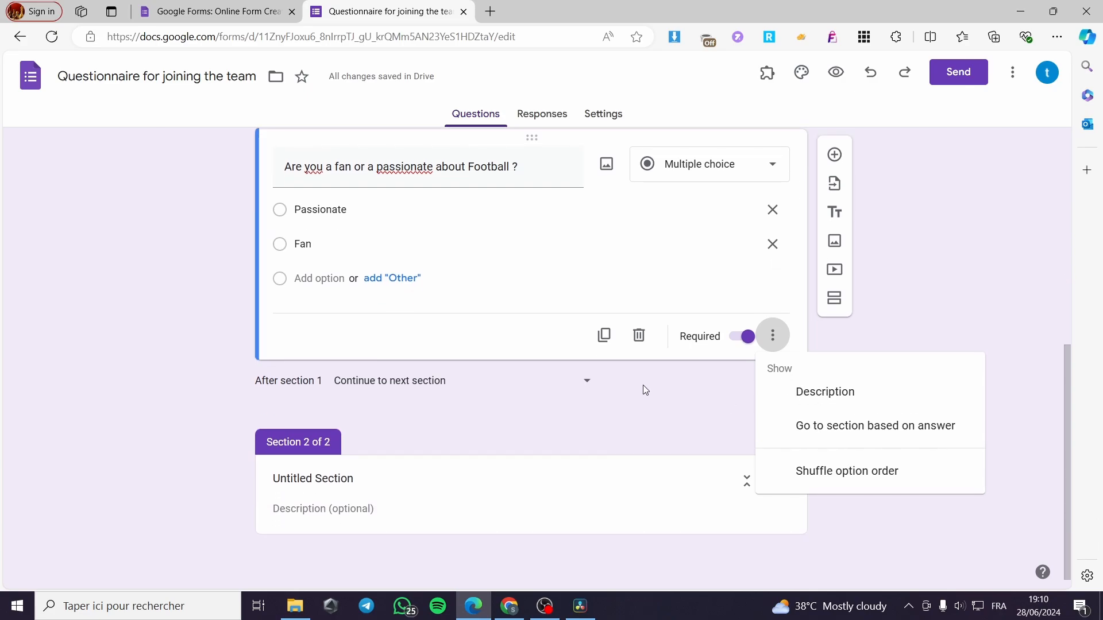
left_click(643, 386)
left_click(772, 336)
left_click(813, 428)
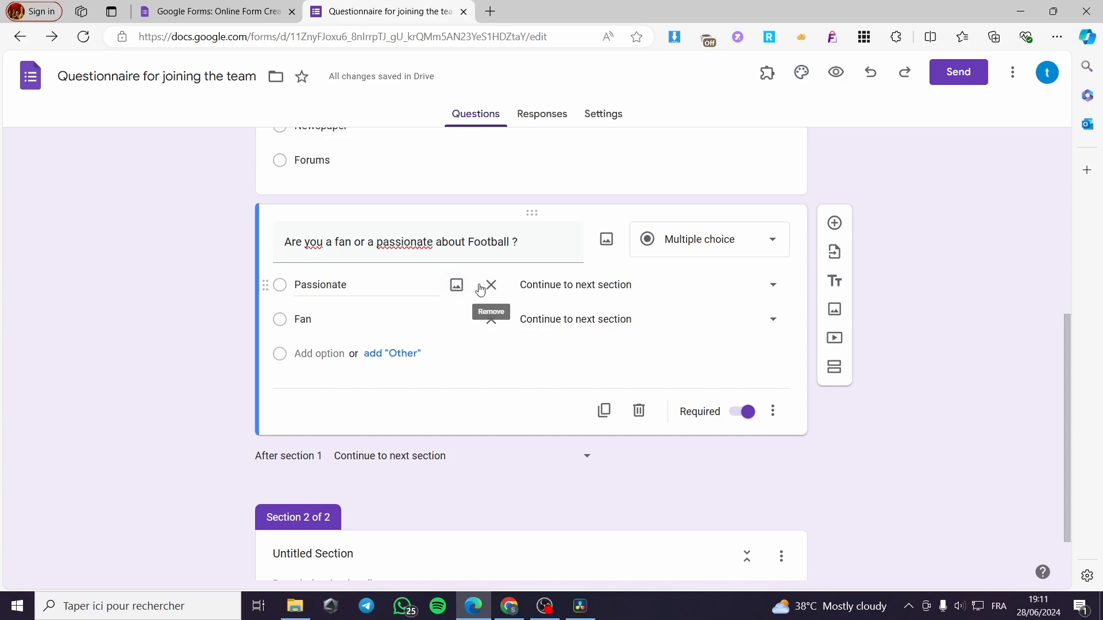
scroll(631, 423, "down", 1)
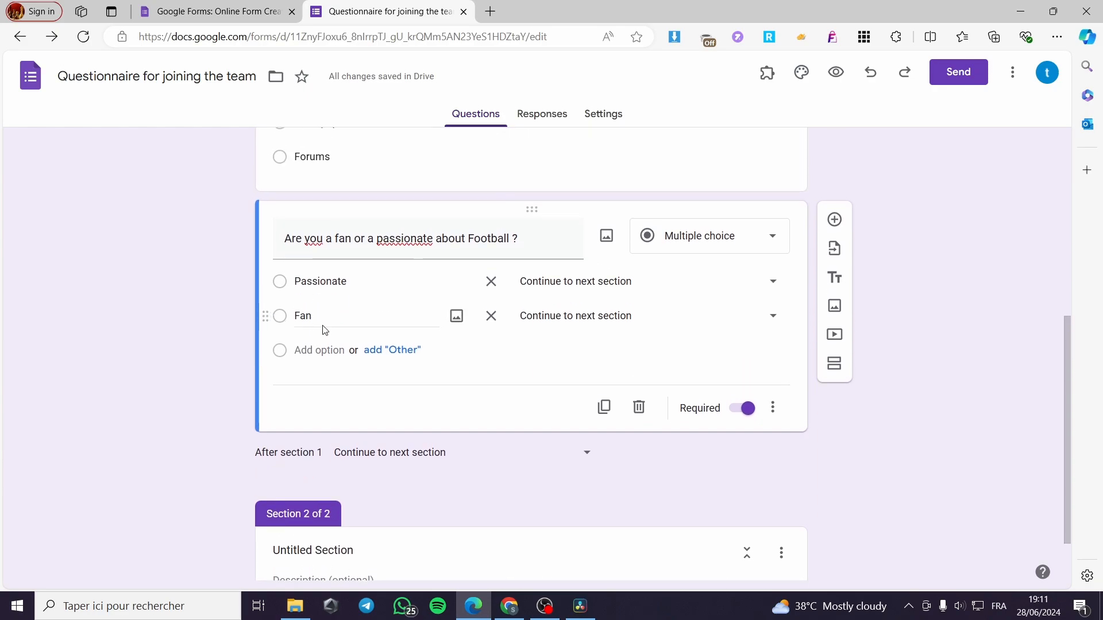
Set the "Fan" answer of the football question to submit the form
left_click(620, 321)
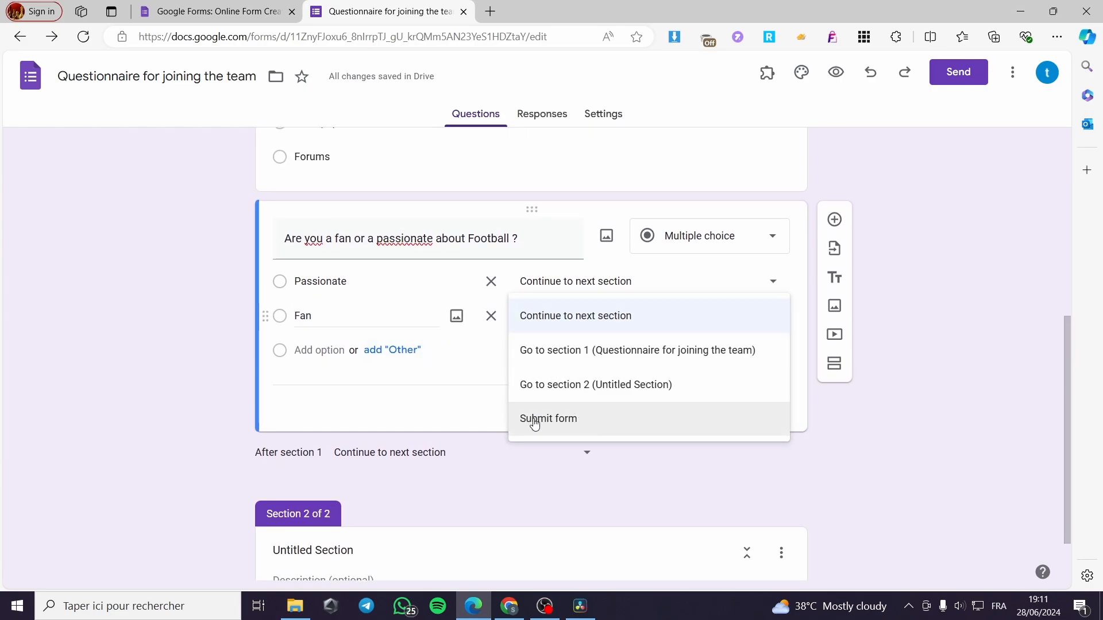
left_click(620, 426)
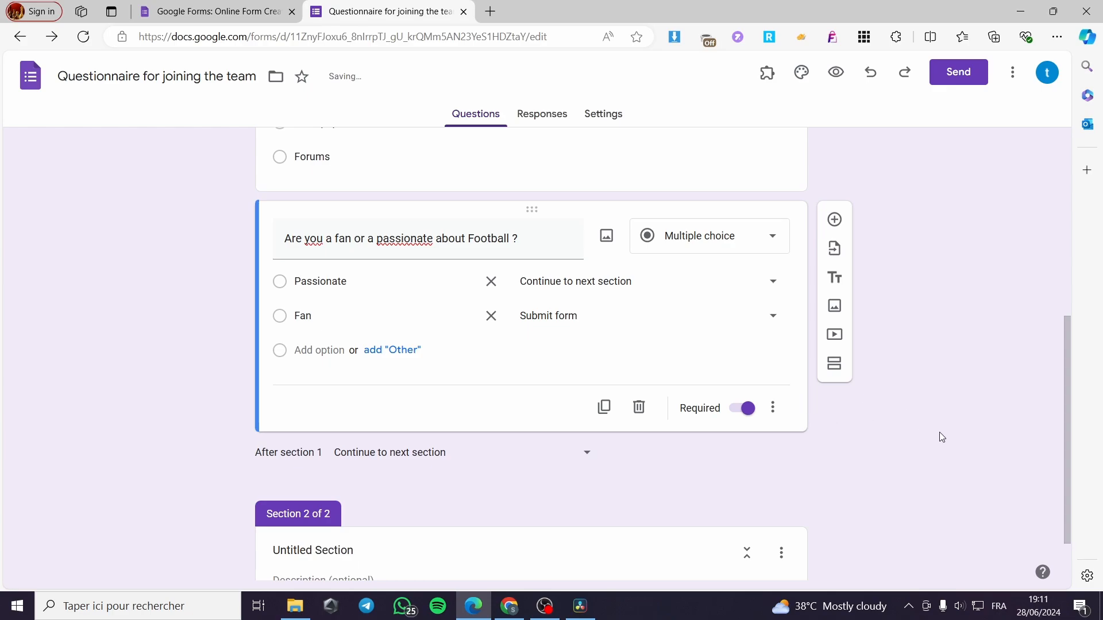
Title section 2 "You are a Passionate about Football we would like to hear more about you" and make the title bold
scroll(942, 438, "down", 1)
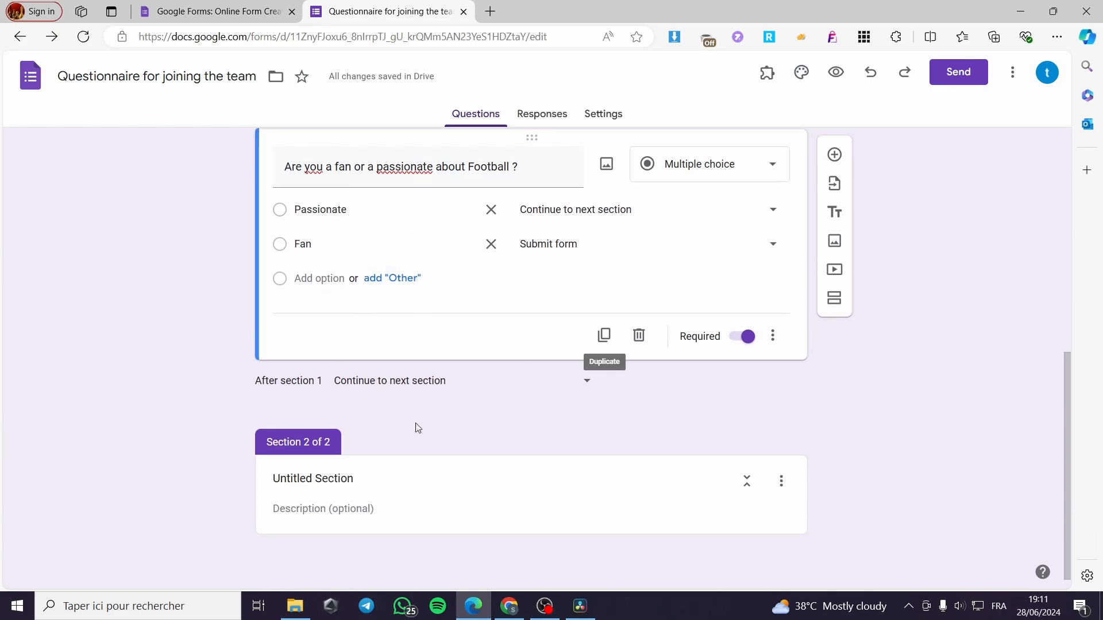
left_click(384, 478)
left_click_drag(390, 478, 250, 488)
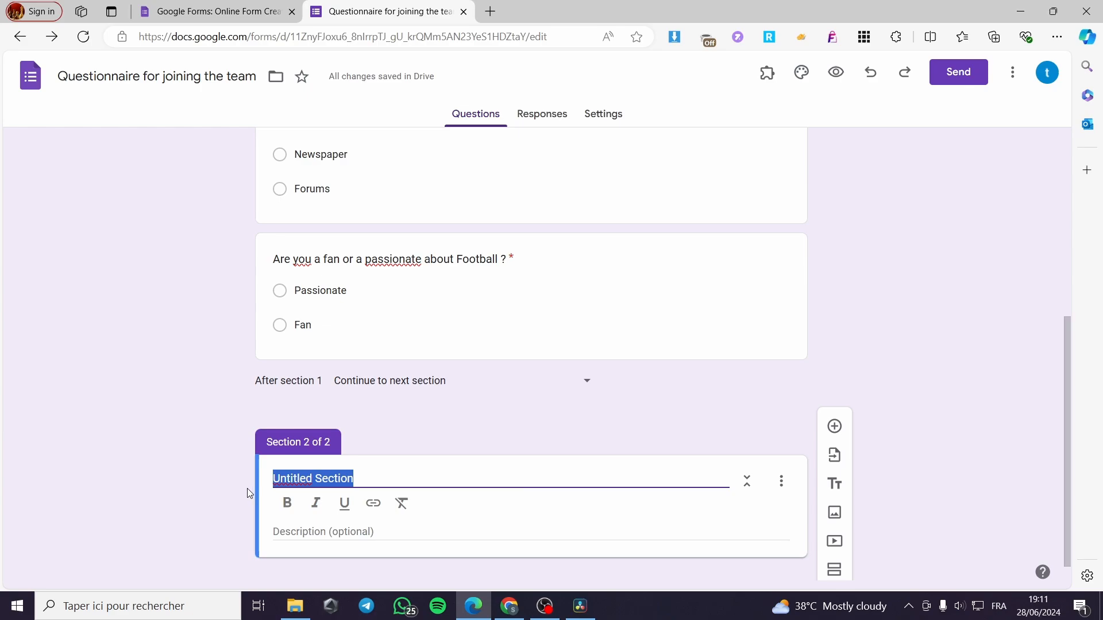
type("You a")
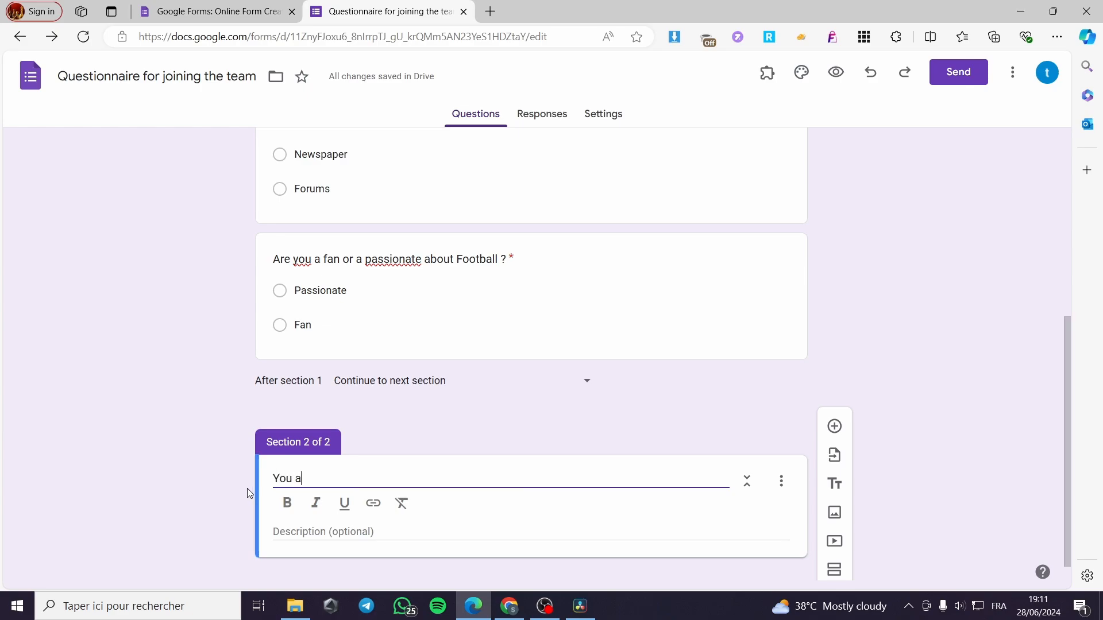
type("re a Passionate ")
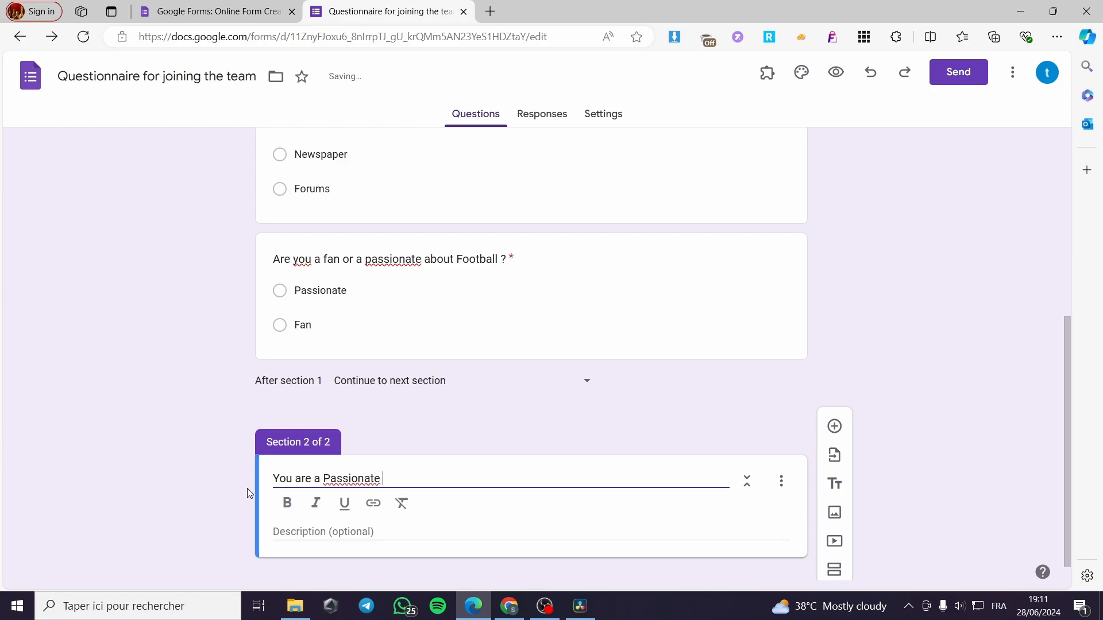
type("about Football w")
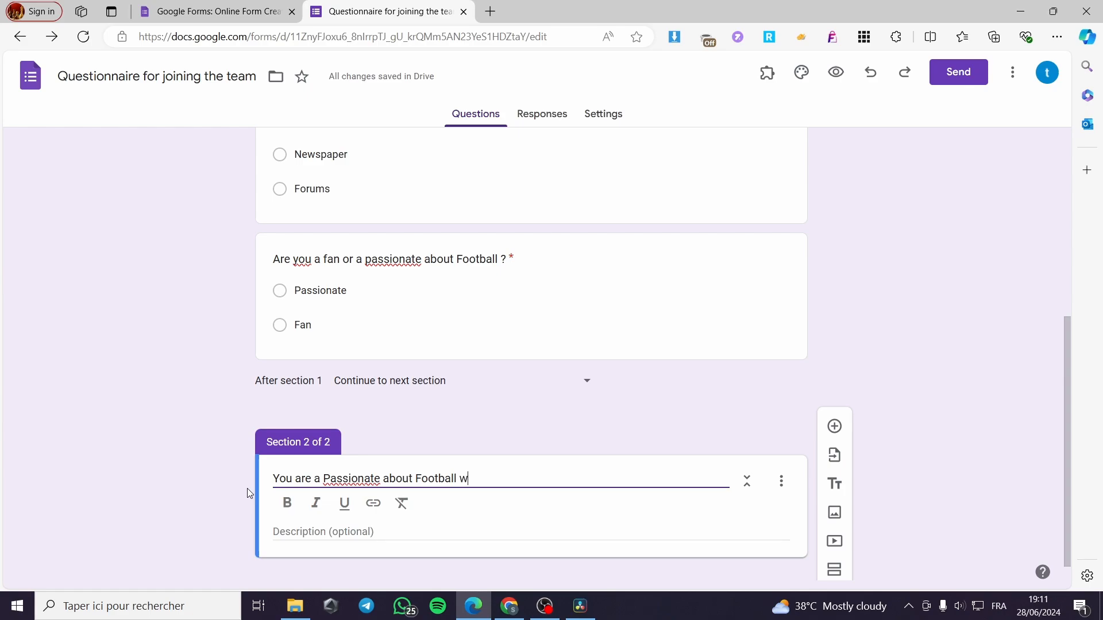
type("e would y")
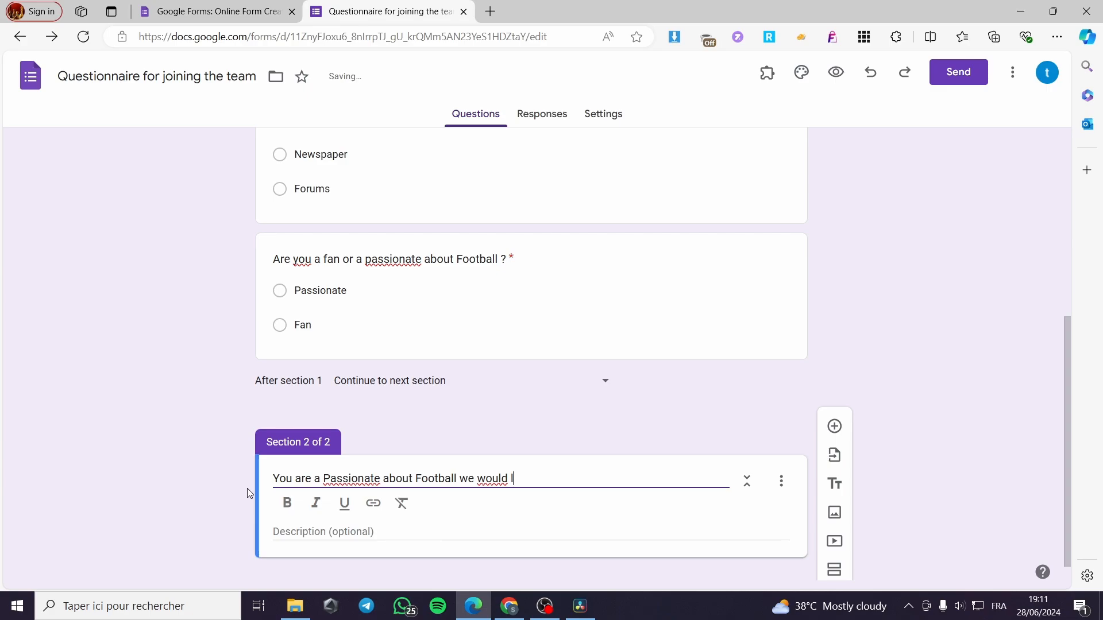
type("ike to hear")
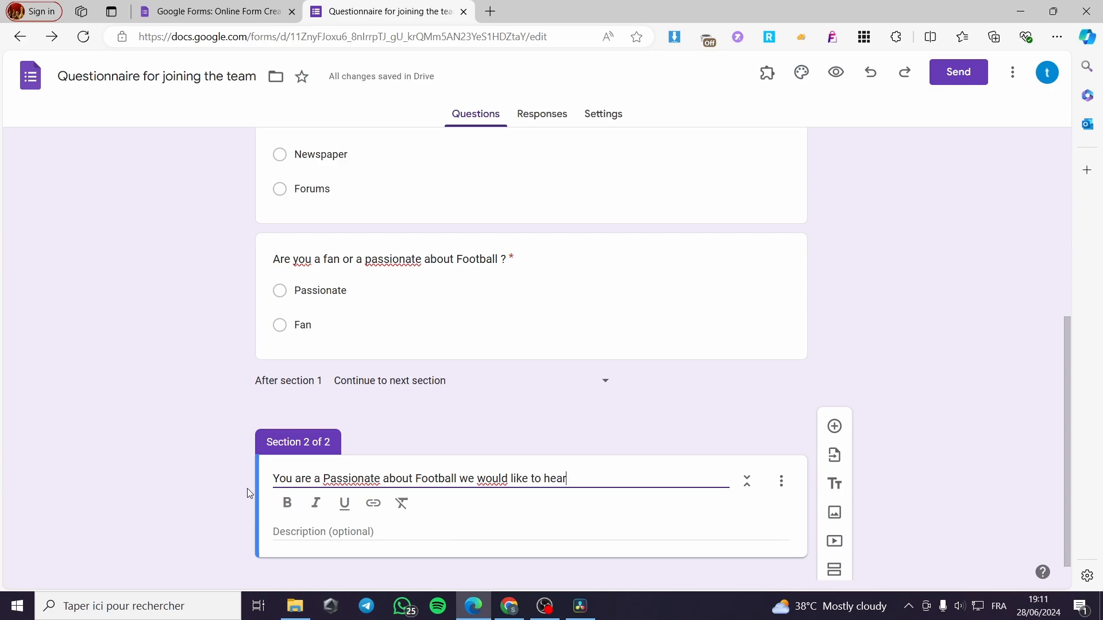
type(" more about you")
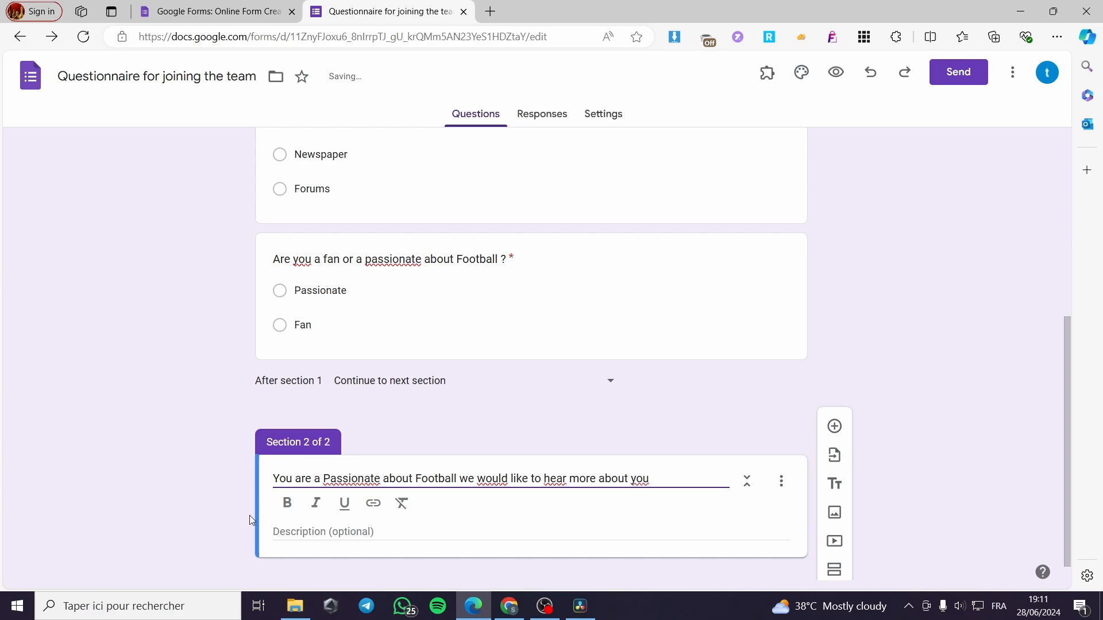
left_click_drag(710, 471, 270, 479)
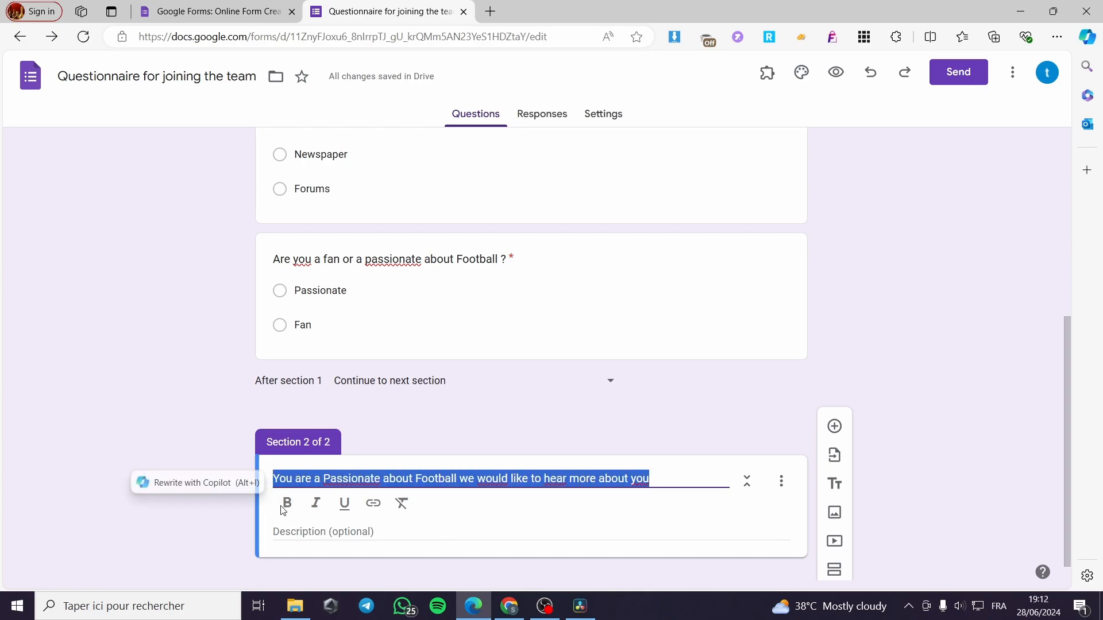
left_click(287, 503)
Add a short answer question "Did play as a footballer before" to section 2
left_click(835, 418)
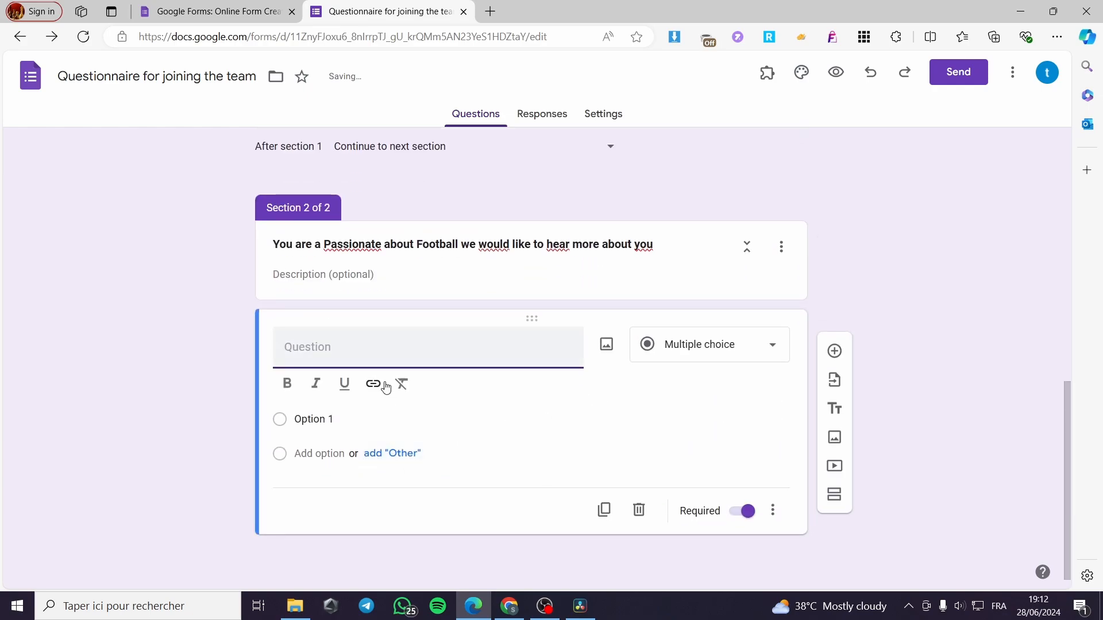
left_click(718, 346)
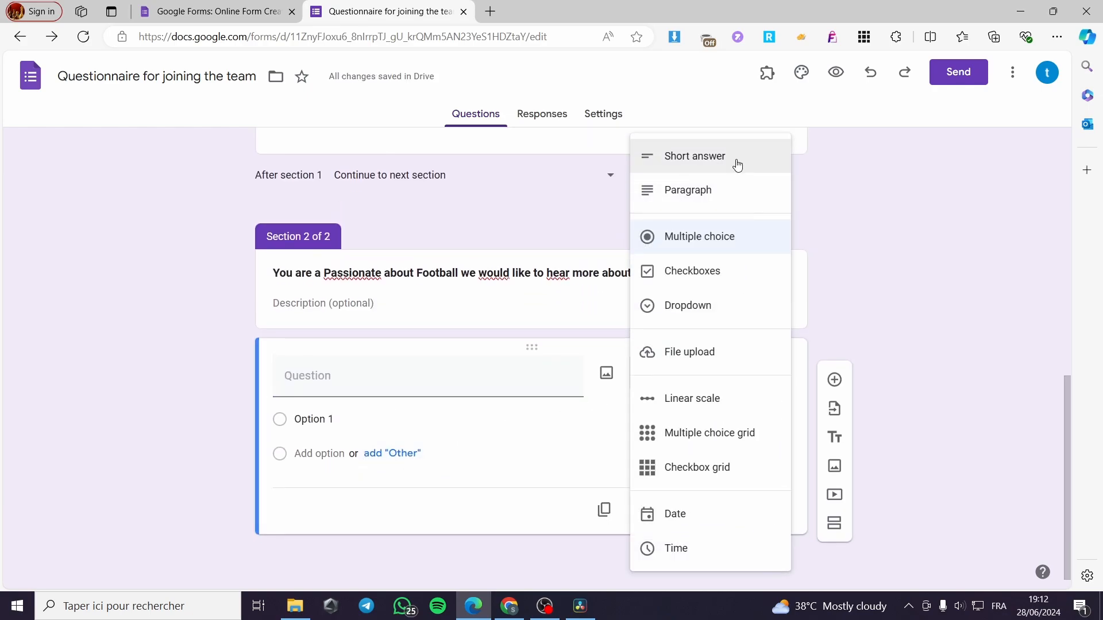
left_click(738, 165)
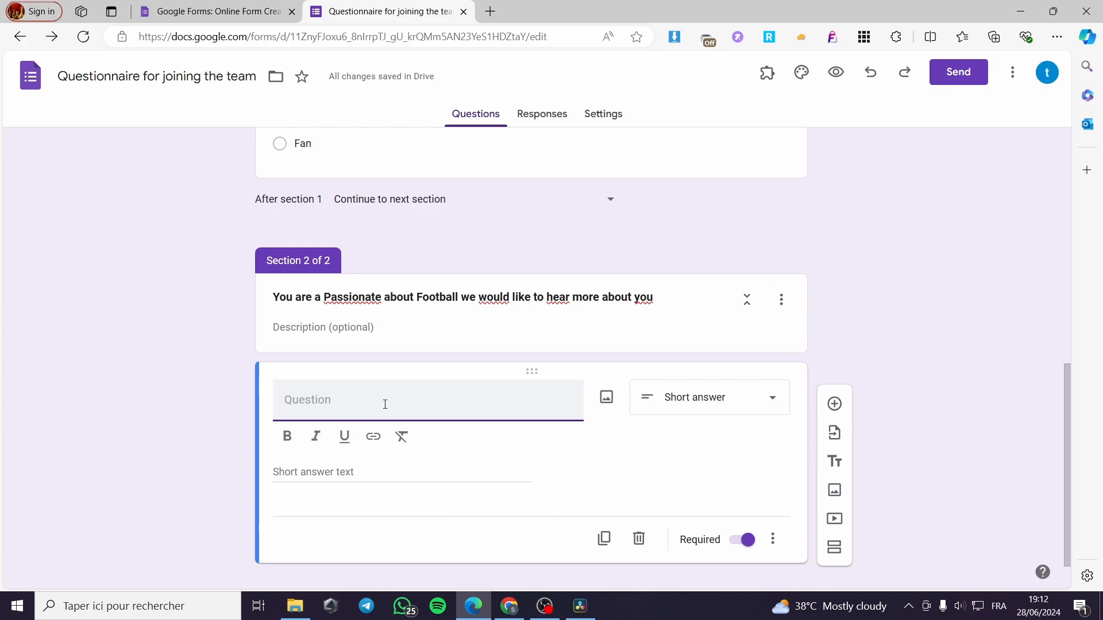
type("Did p")
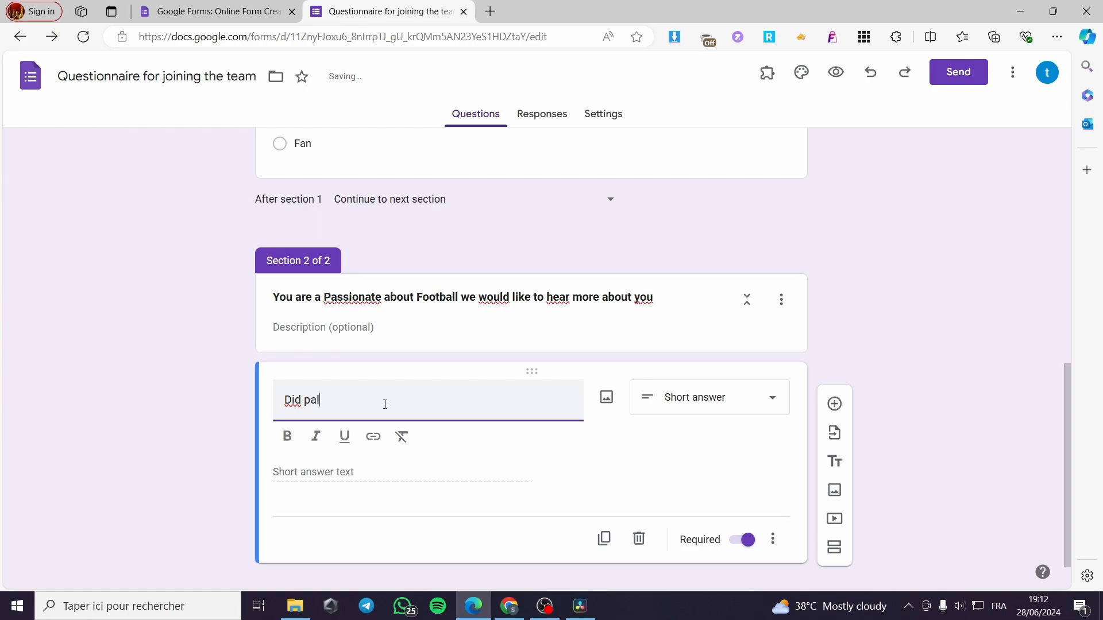
type("lay a")
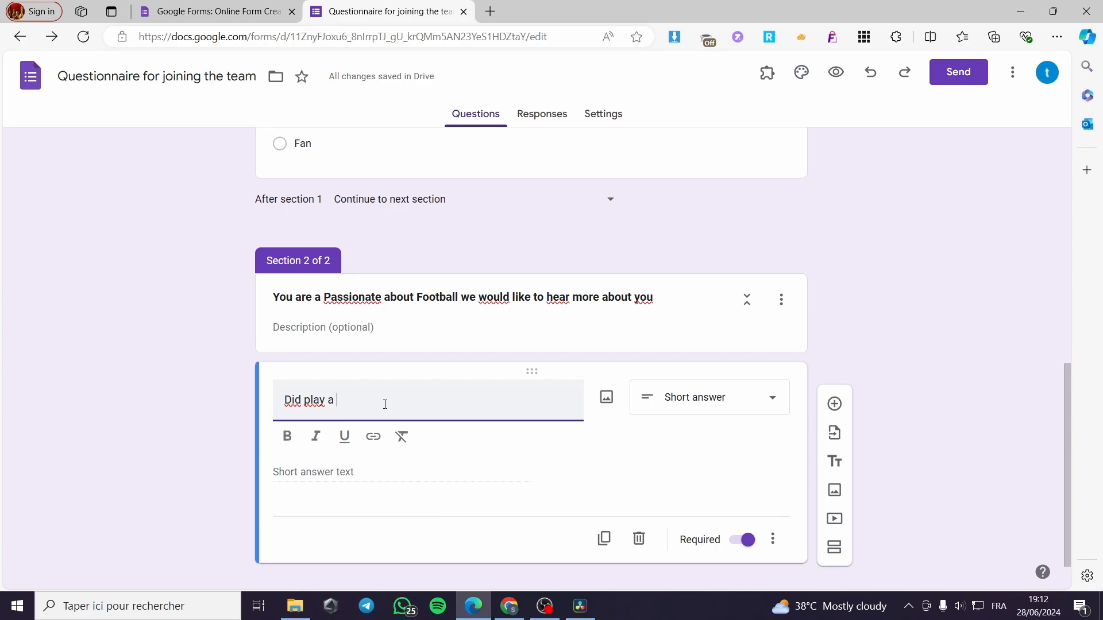
key("BackSpace")
type("s a foot")
type("baller before")
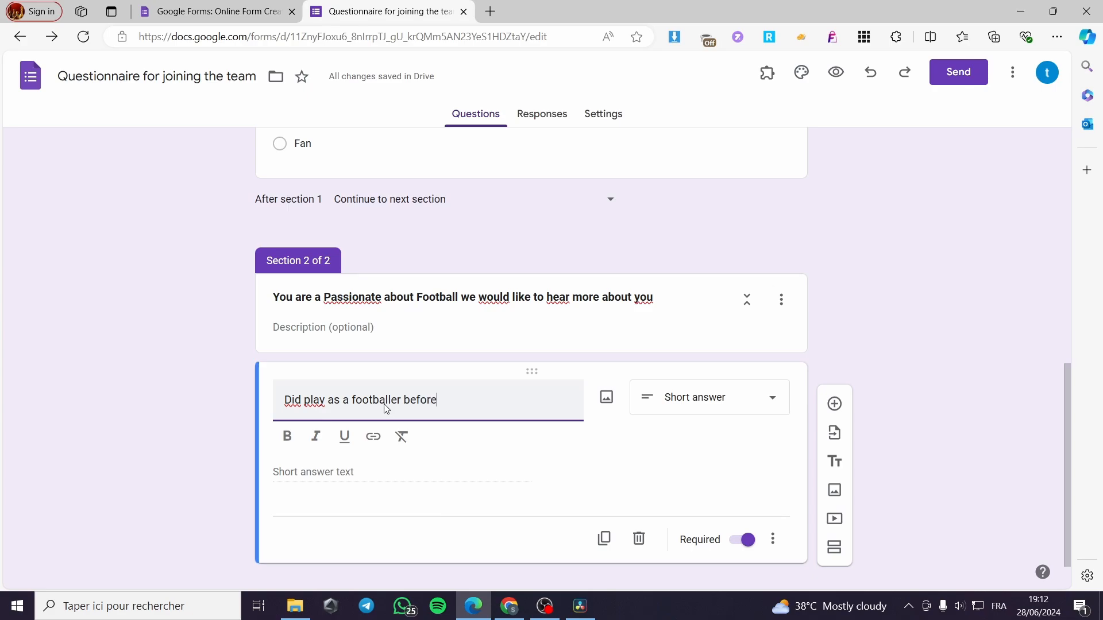
Change the footballer question to multiple choice with the options "Yes" and "No"
left_click(708, 402)
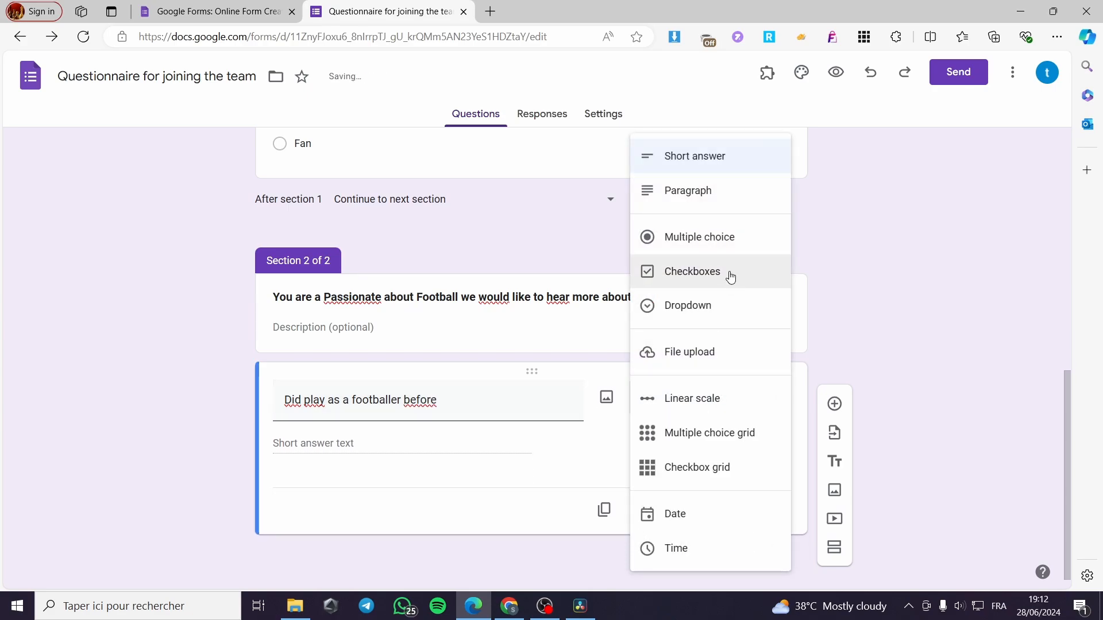
left_click(706, 253)
left_click(319, 445)
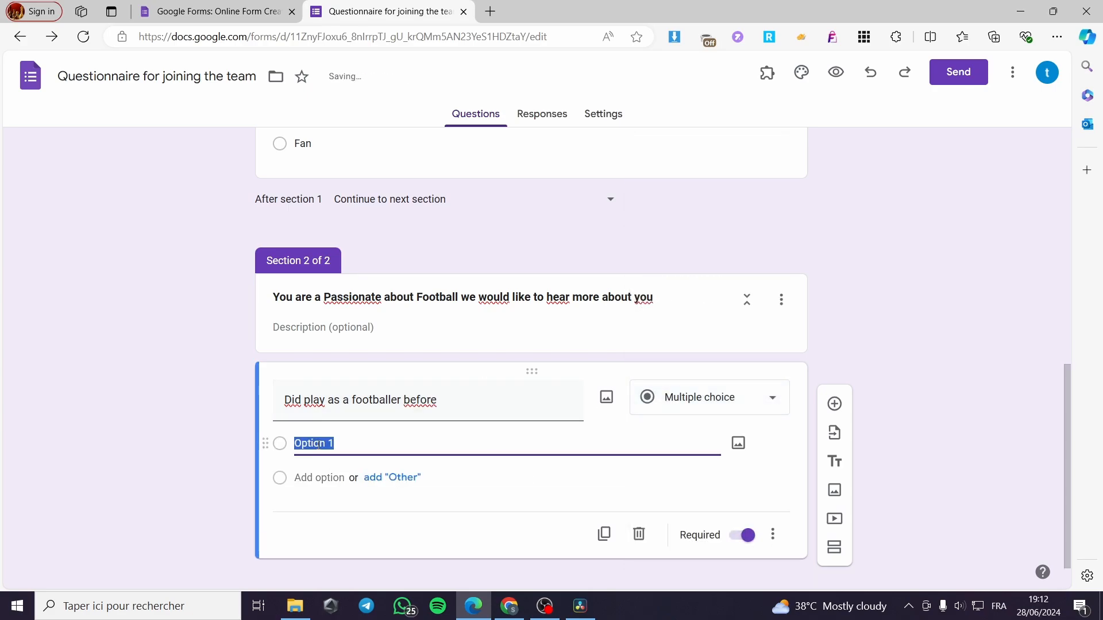
type("Yes")
left_click(319, 476)
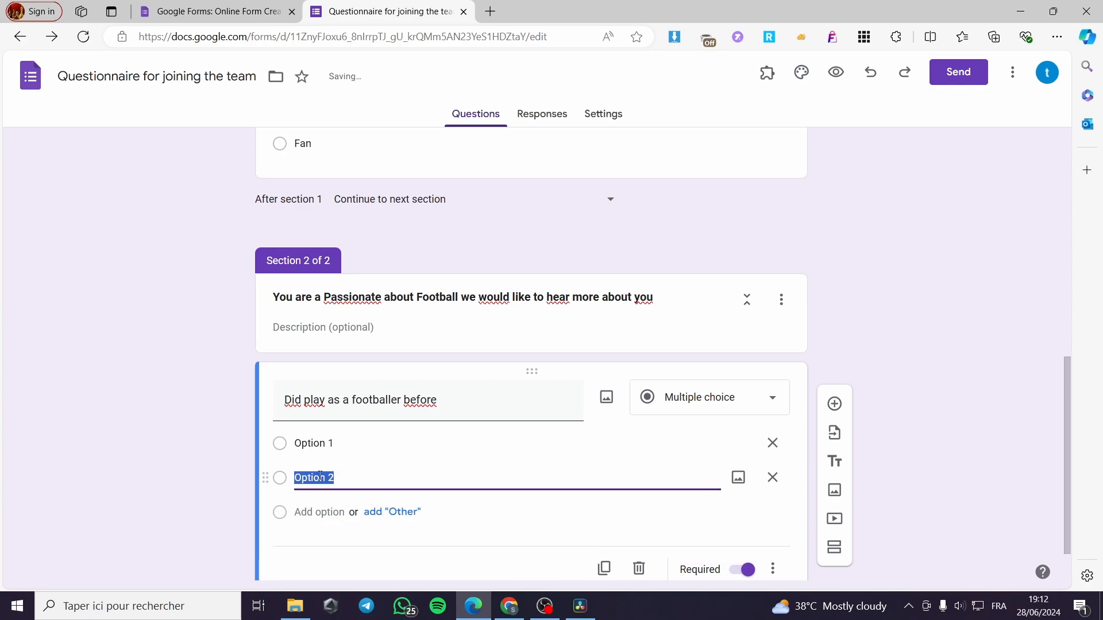
type("No")
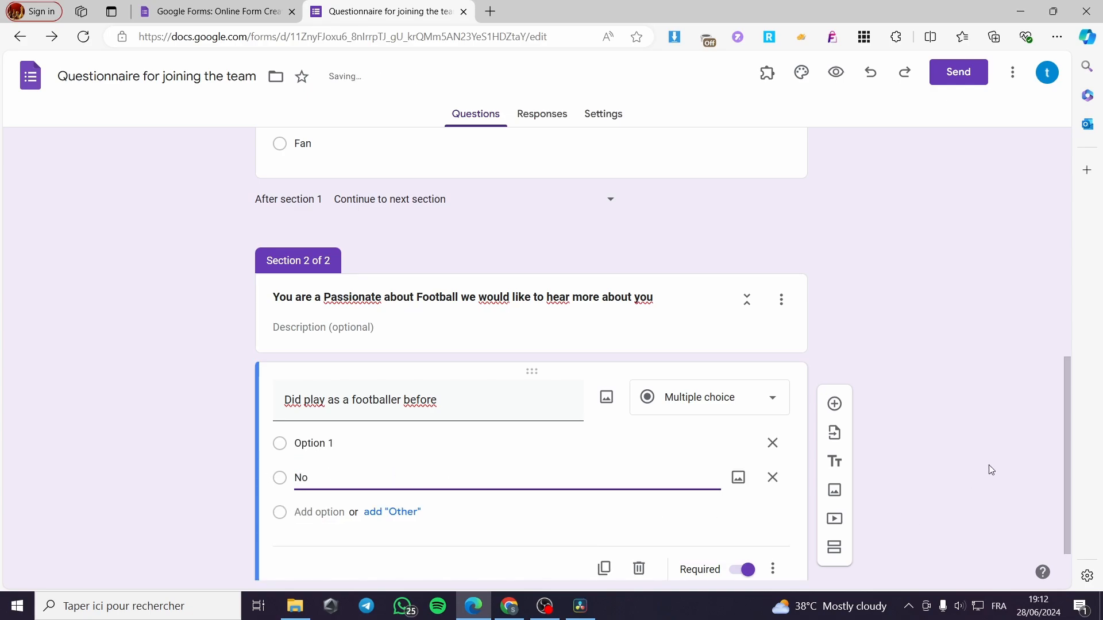
left_click(991, 432)
scroll(991, 432, "down", 2)
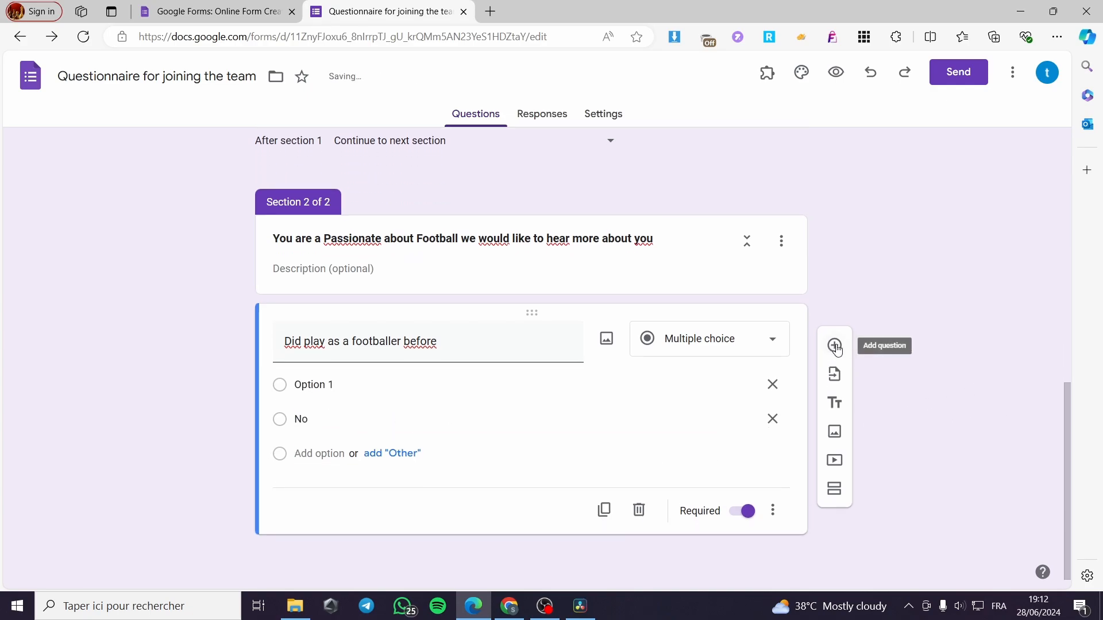
left_click(345, 380)
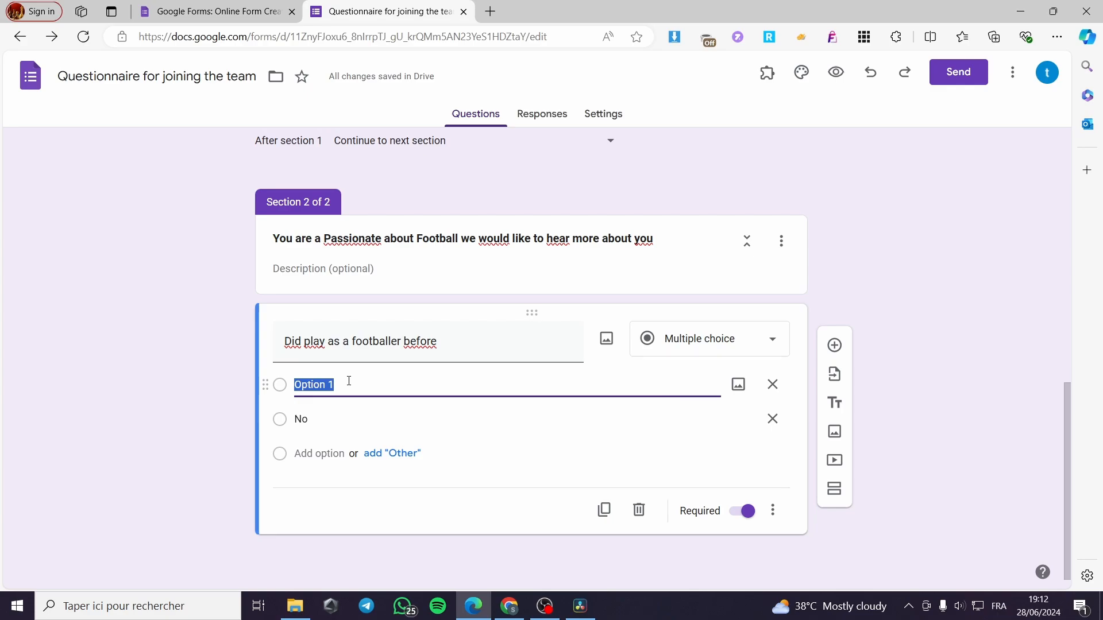
type("Yes")
left_click(218, 397)
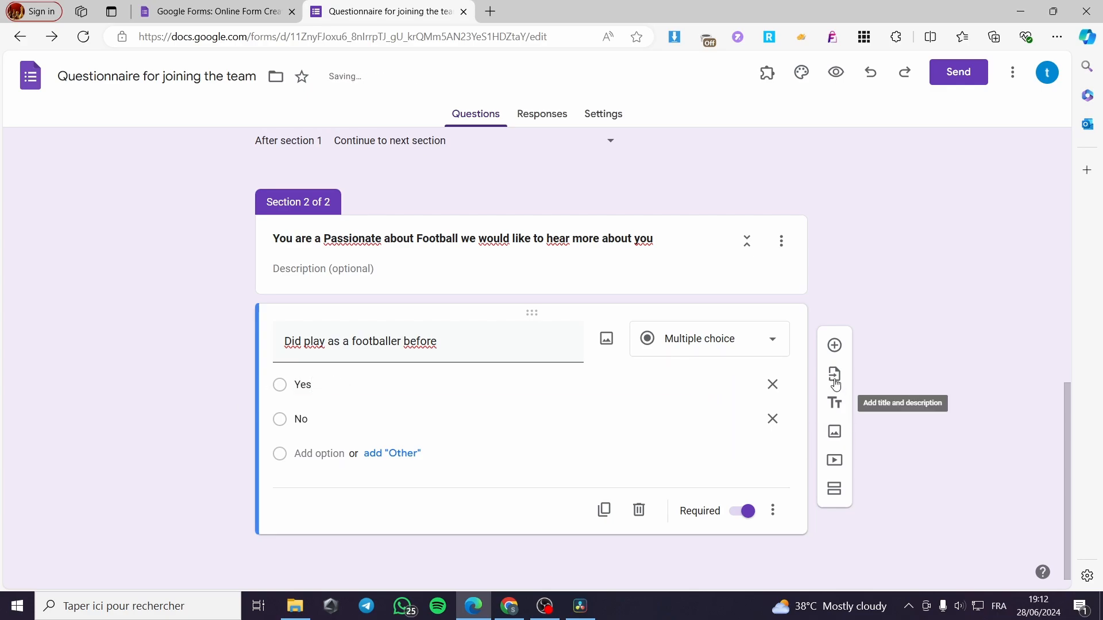
Add another question to section 2 reading "What was your position if the previous question answer was yes ?"
left_click(834, 345)
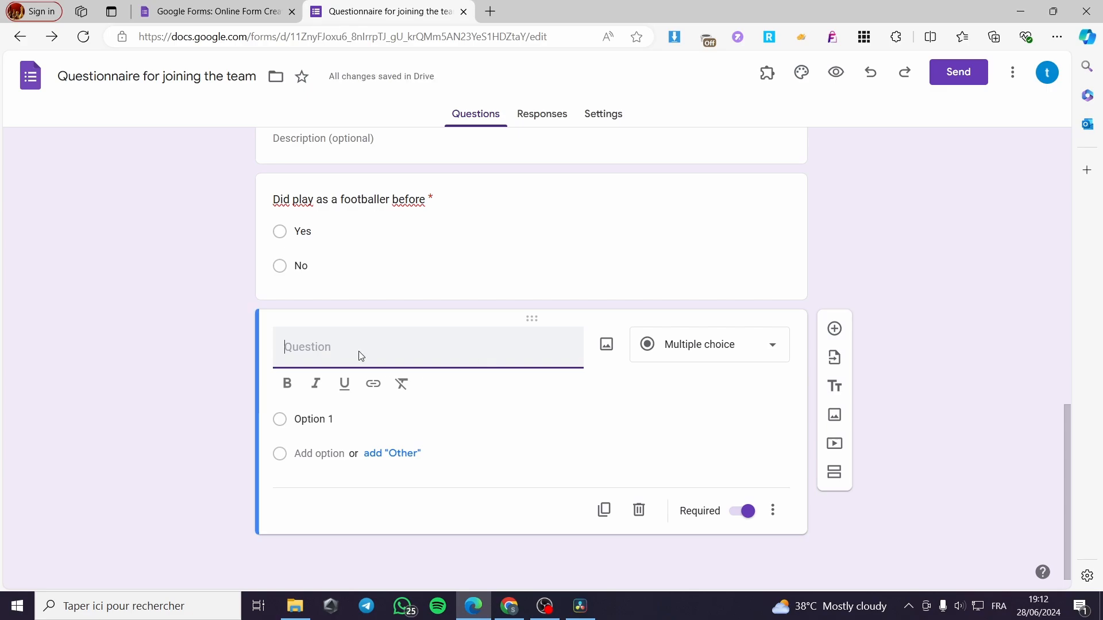
type("What was yo")
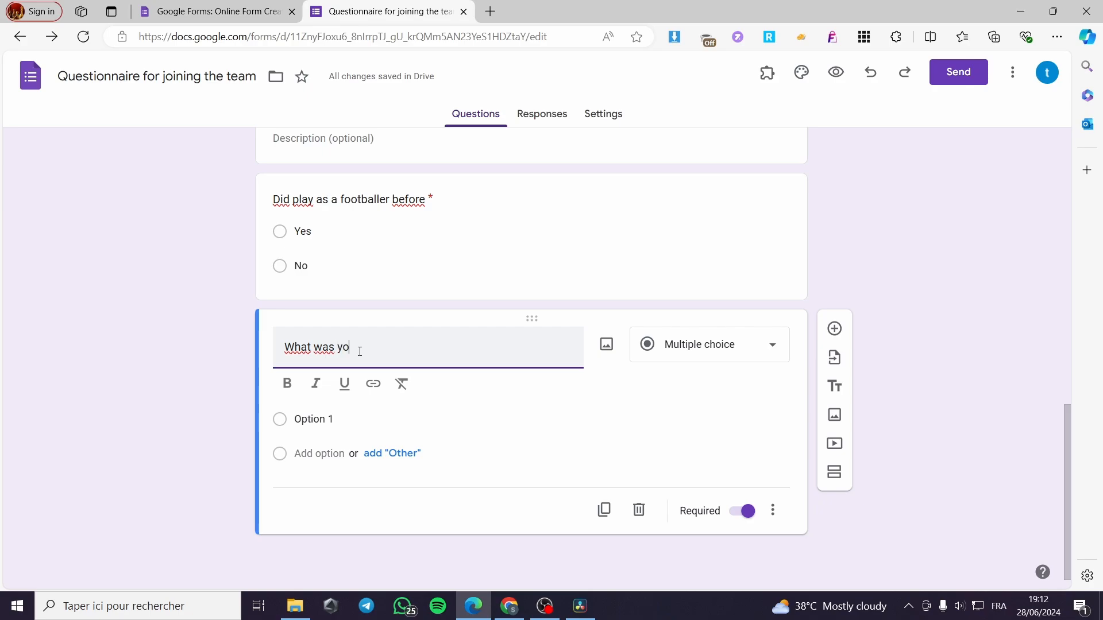
type("ur position if the previ")
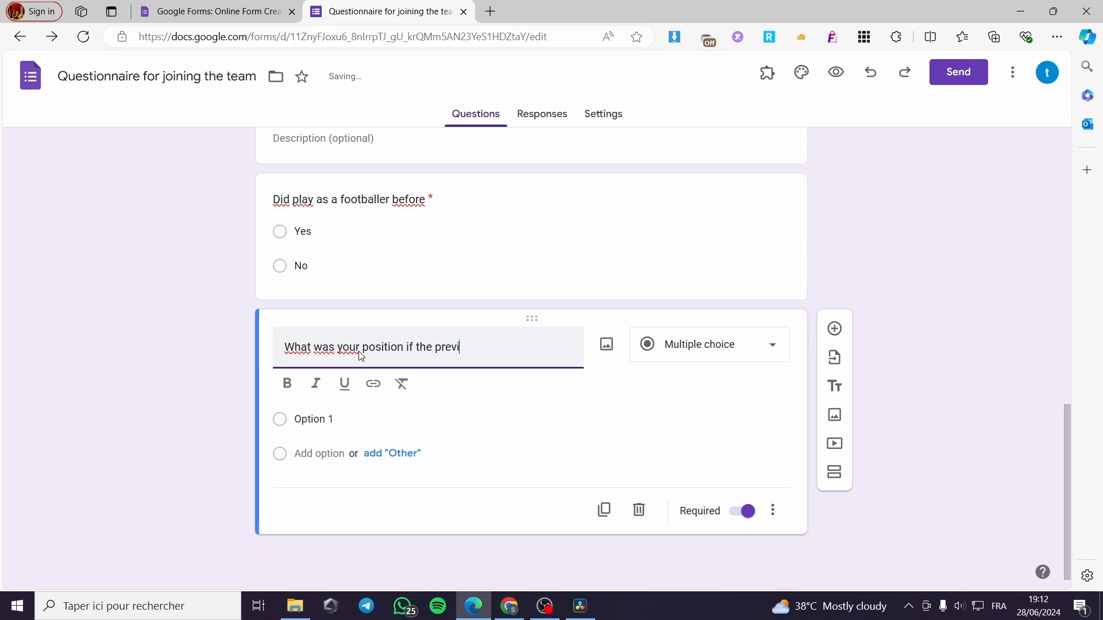
type("ou")
key("BackSpace")
key("BackSpace")
key("BackSpace")
key("BackSpace")
type("queti")
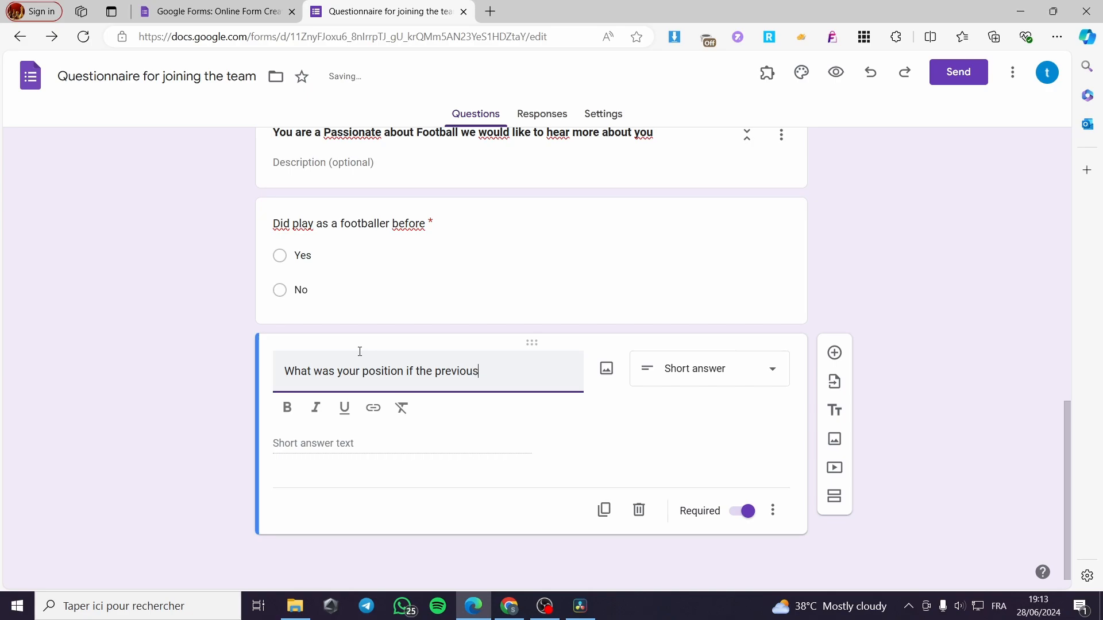
type(" questiob")
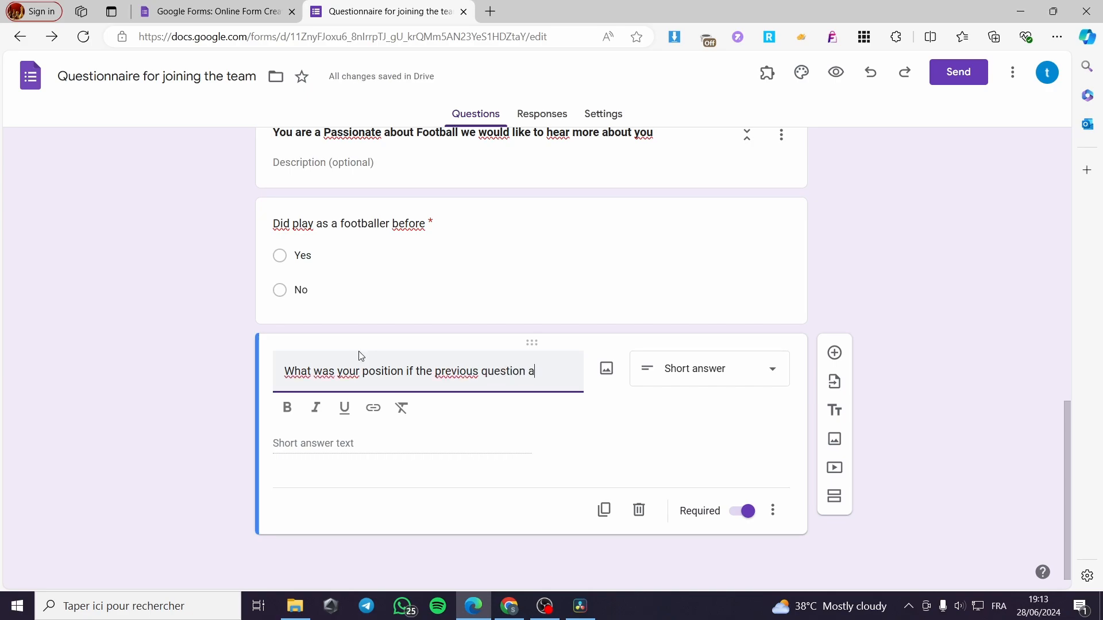
type("was yes ?")
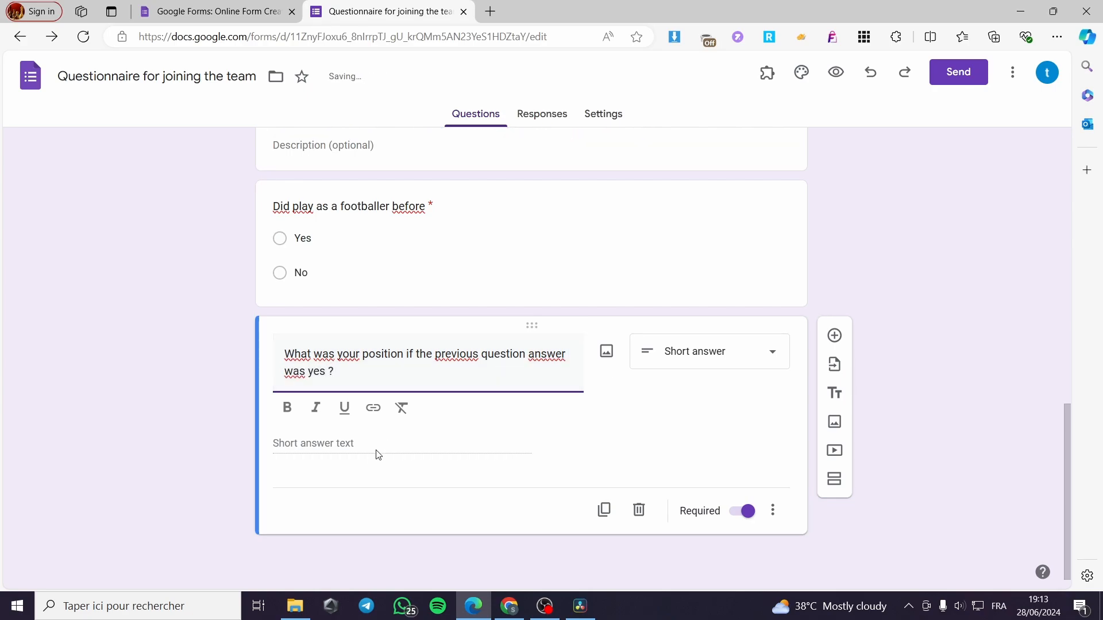
left_click(354, 449)
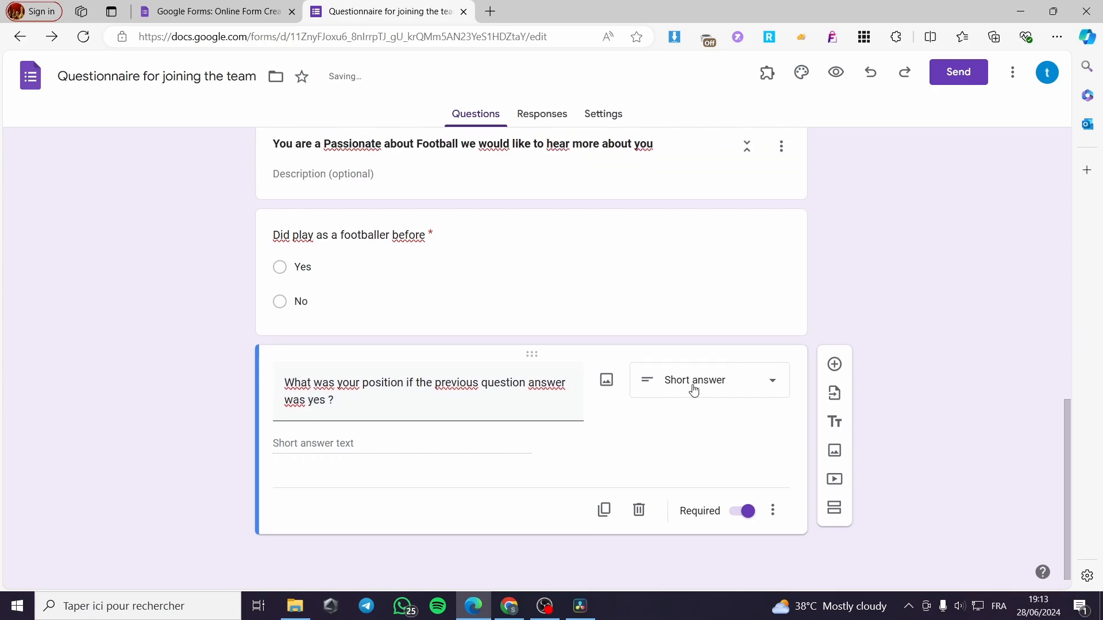
Change the position question to checkboxes and name its first option "Forward"
left_click(735, 382)
left_click(722, 276)
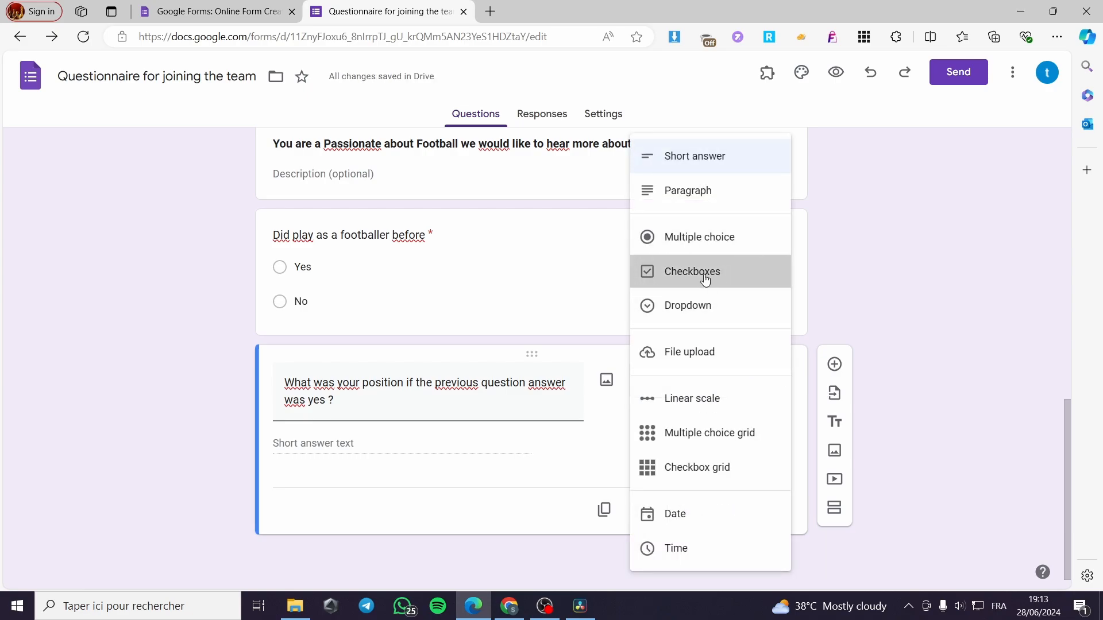
left_click(735, 386)
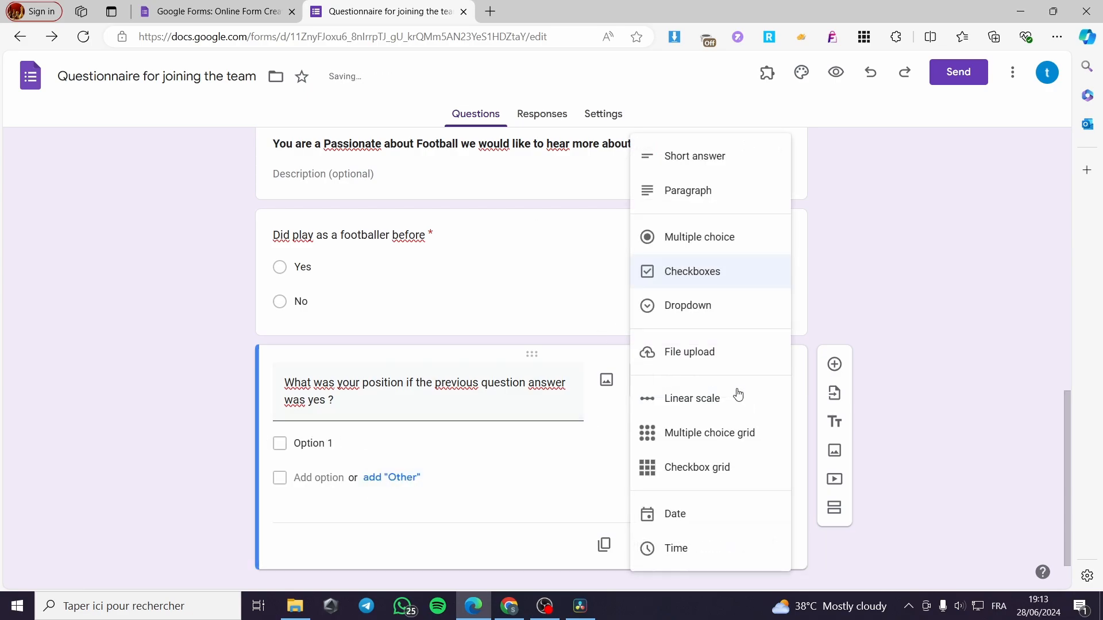
left_click(306, 443)
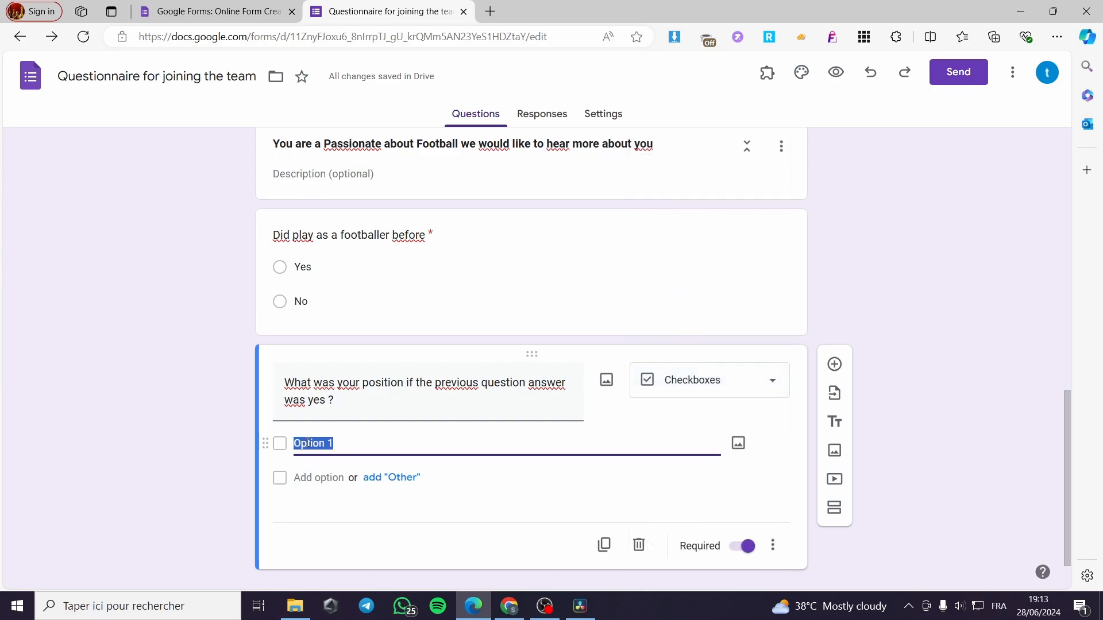
type("Forward")
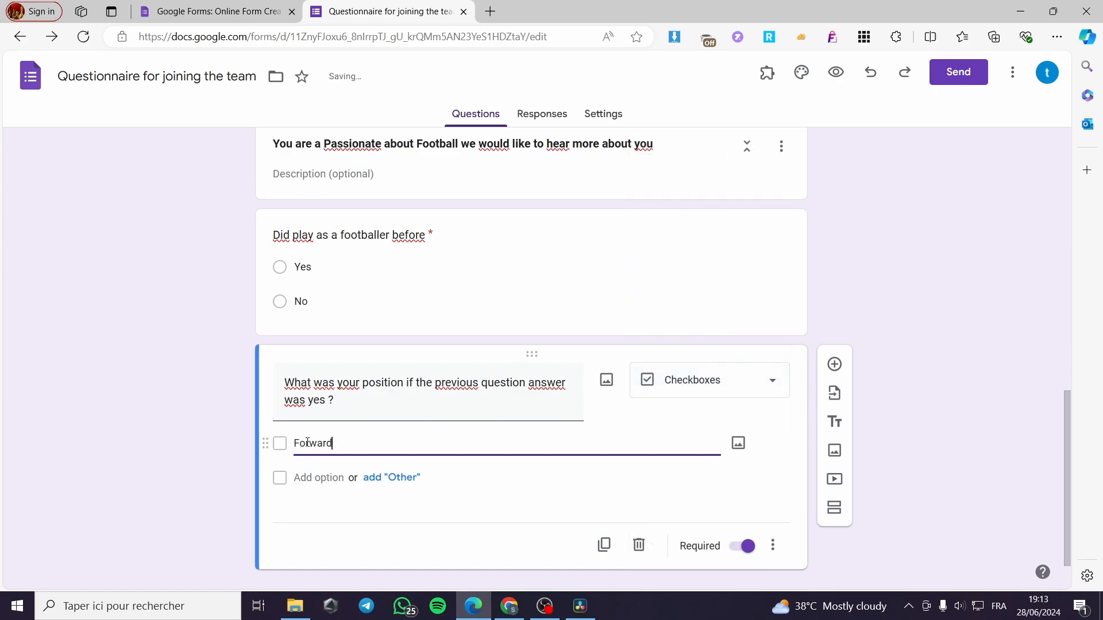
Add the options "Defender" and "Middle field" to the position question
left_click(331, 479)
type("De")
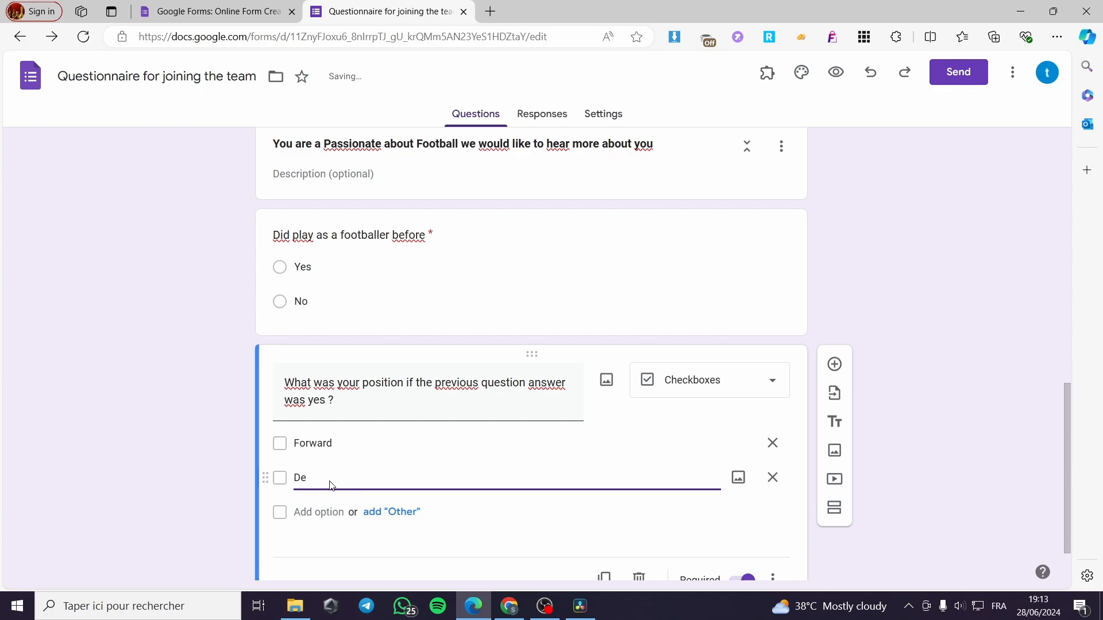
type("fender")
left_click(326, 518)
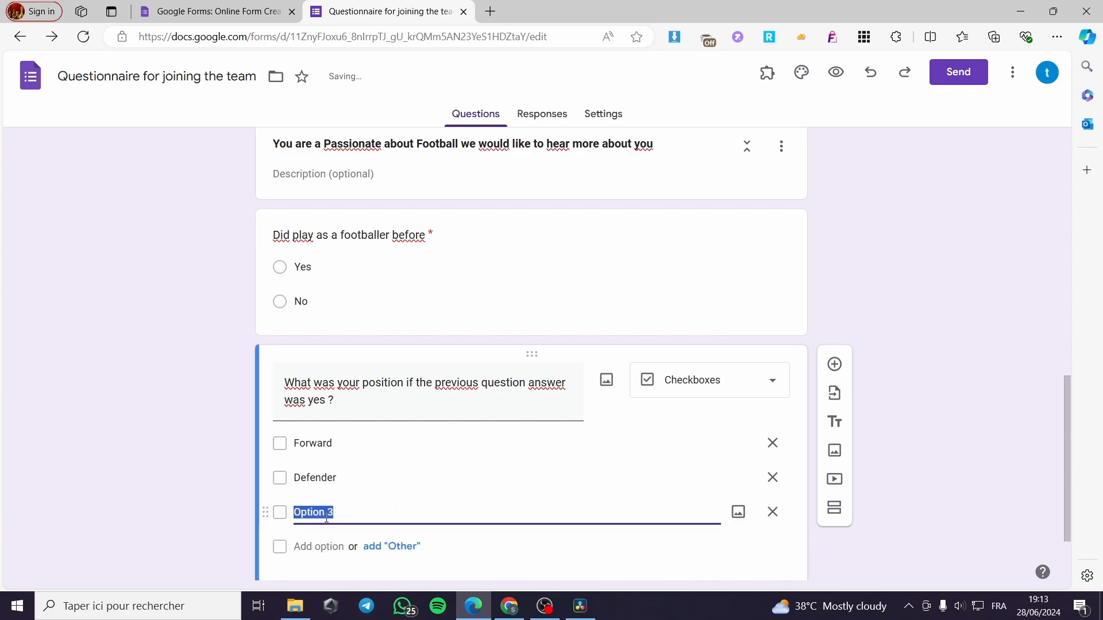
type("Midd")
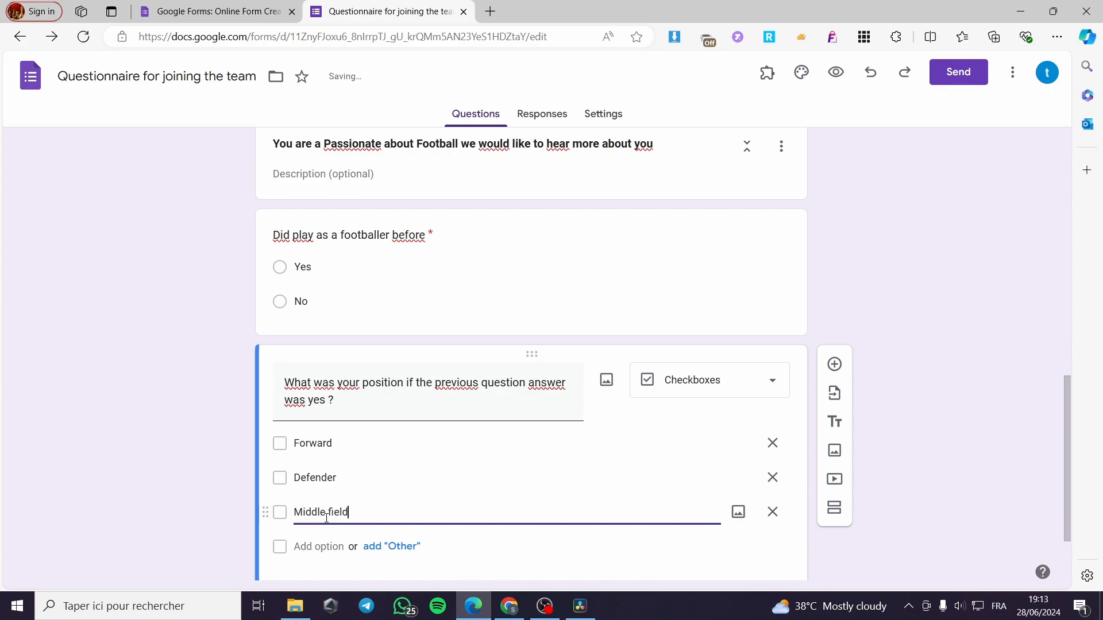
type("le field")
scroll(939, 383, "down", 2)
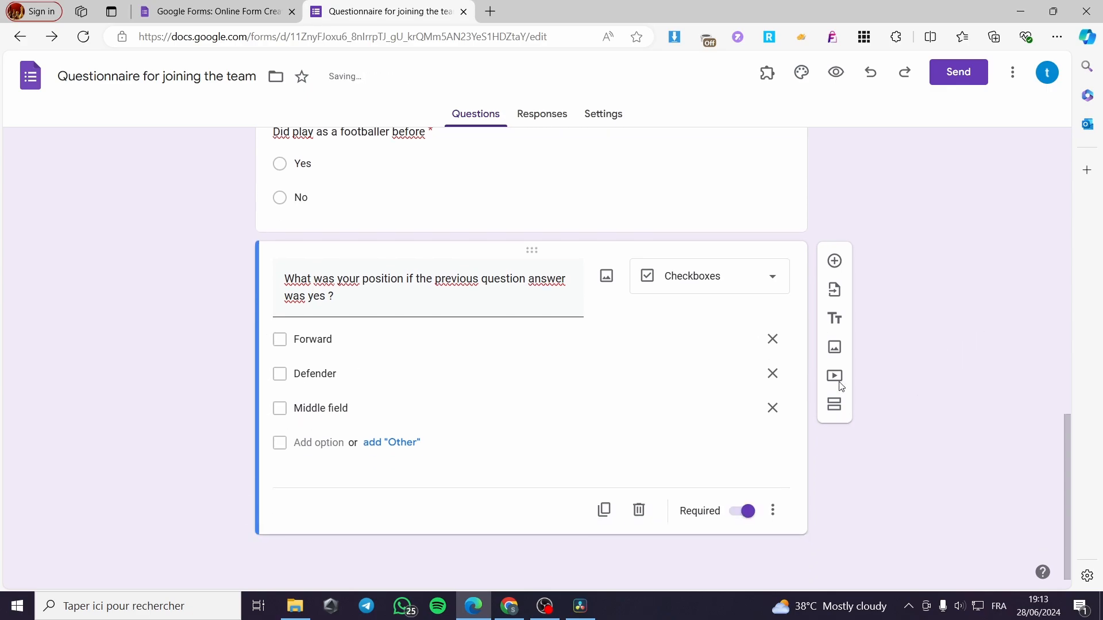
Open the form preview and answer the first two questions with age 25 and "Youtube" as the source
scroll(693, 369, "up", 13)
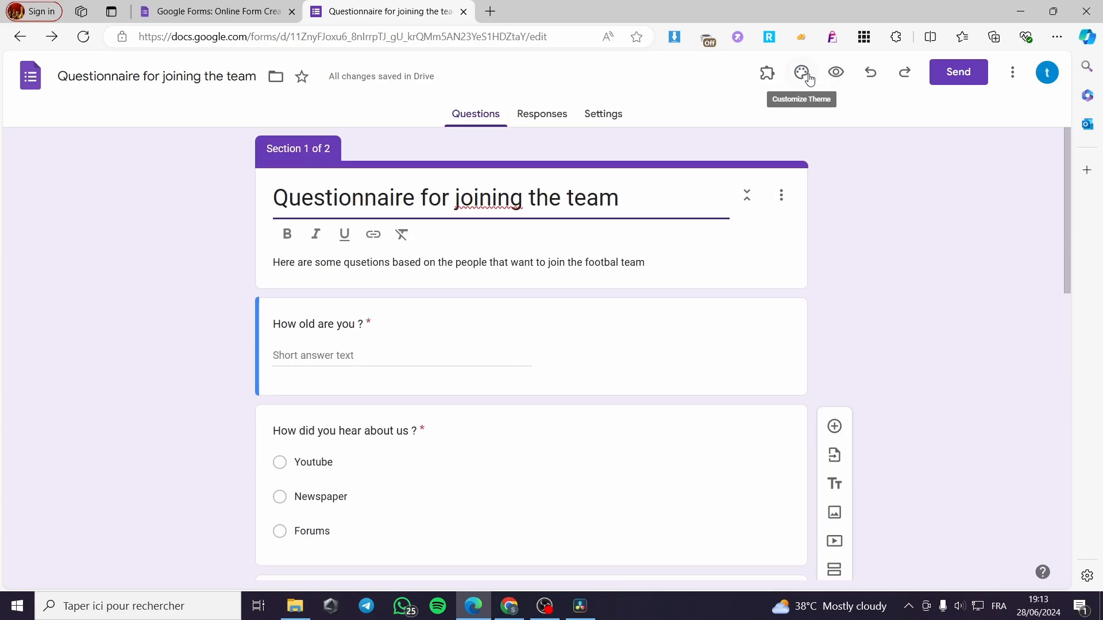
left_click(836, 73)
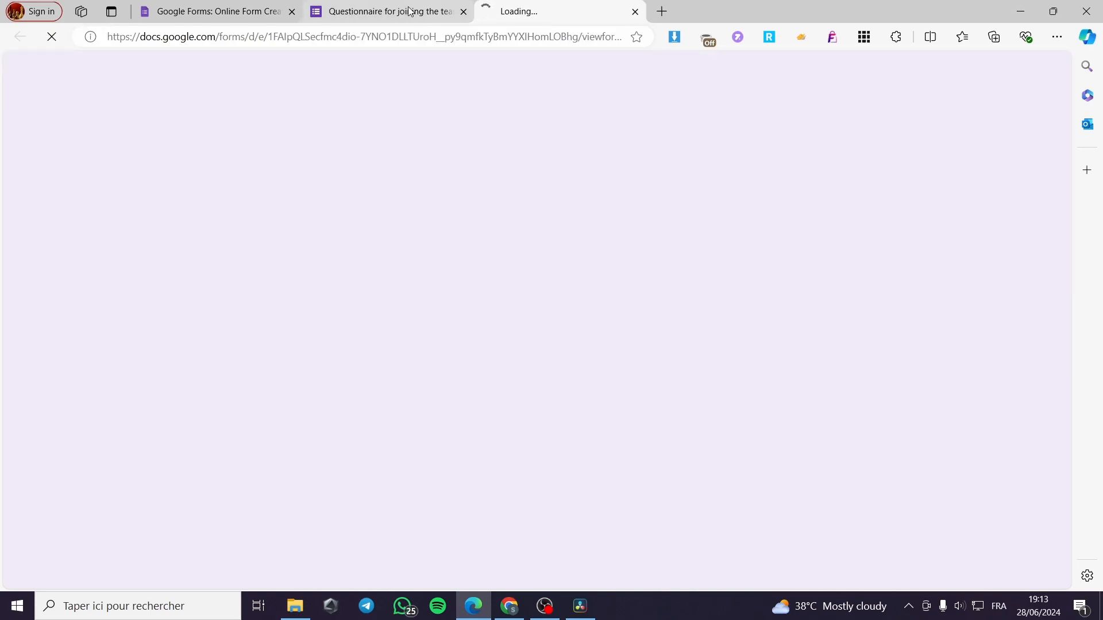
scroll(559, 322, "down", 3)
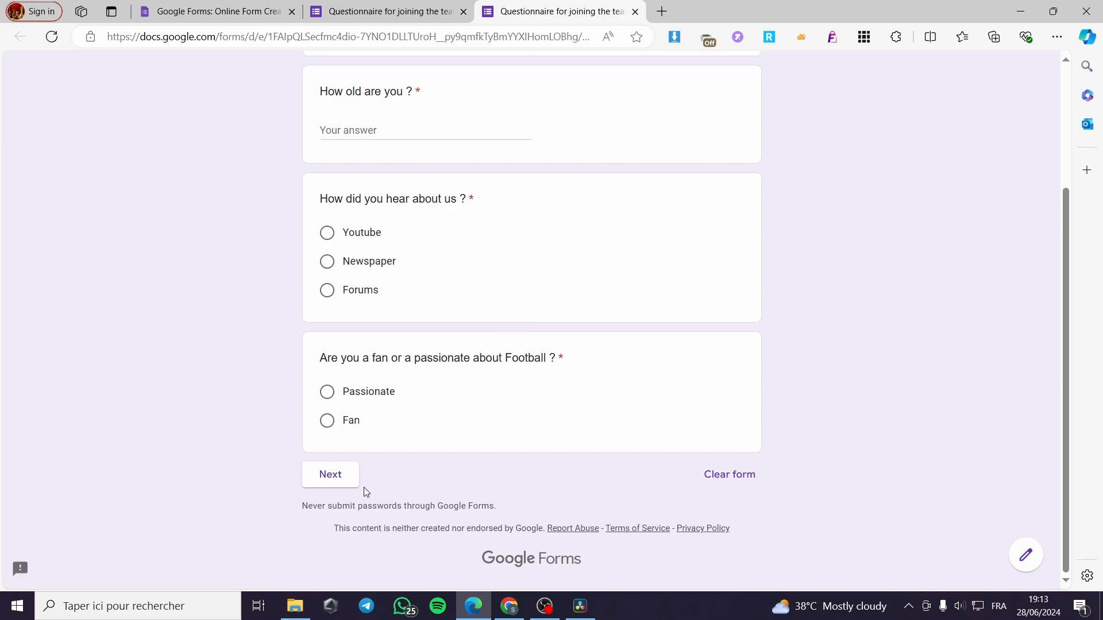
scroll(350, 403, "up", 3)
scroll(446, 450, "down", 3)
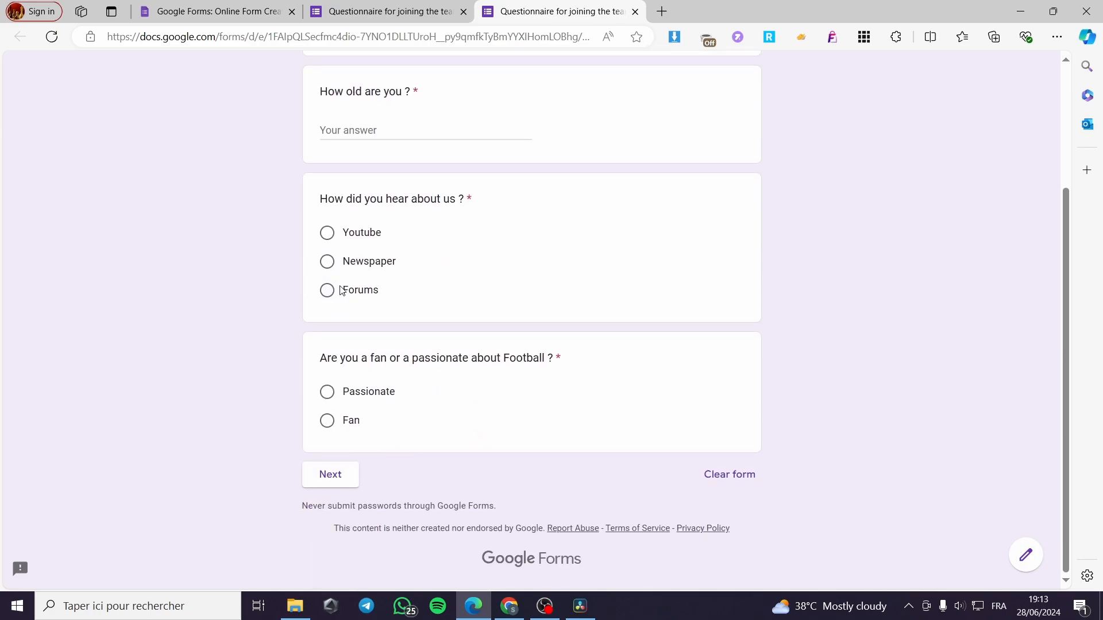
left_click(362, 233)
scroll(322, 290, "up", 2)
left_click(383, 274)
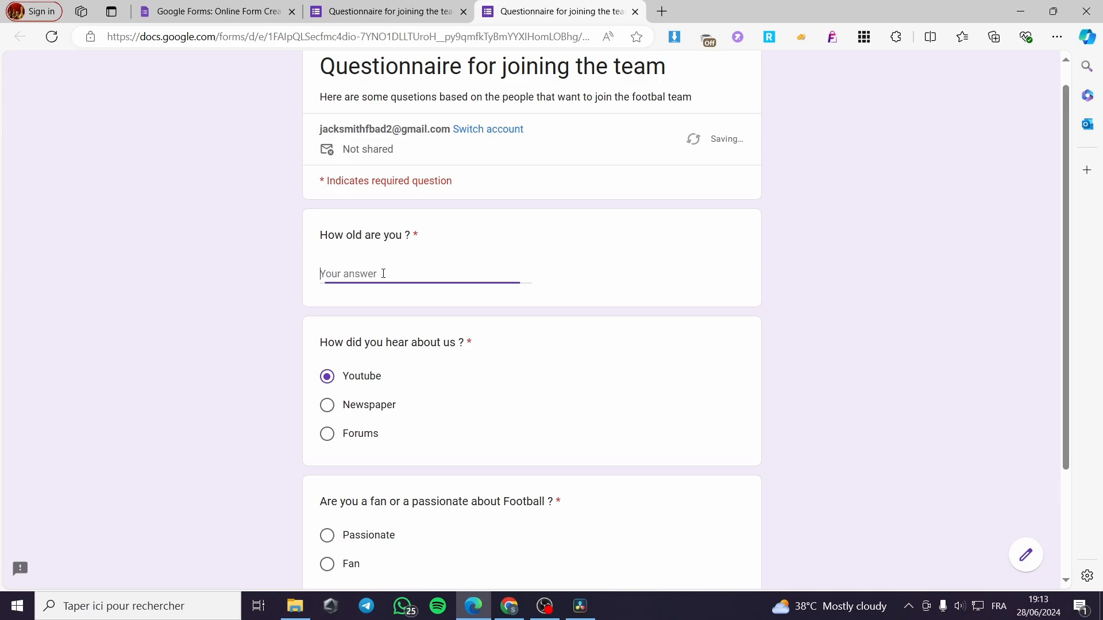
type("25")
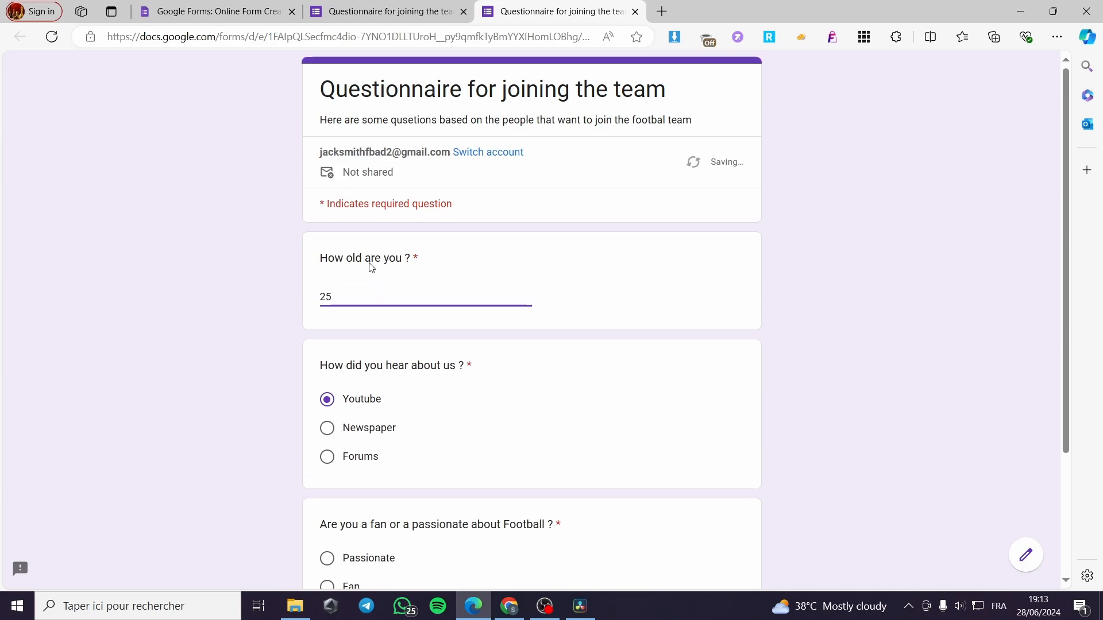
Answer the fan question with "Passionate", continue to the second section of the preview, and return to the form editor
scroll(409, 358, "down", 3)
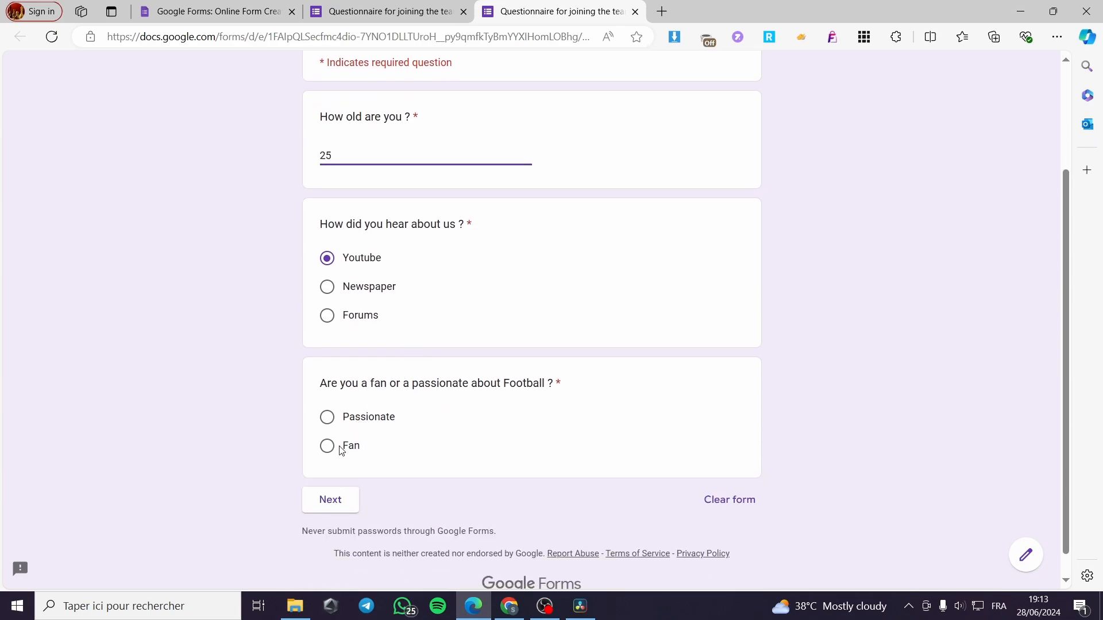
left_click(368, 419)
left_click(329, 499)
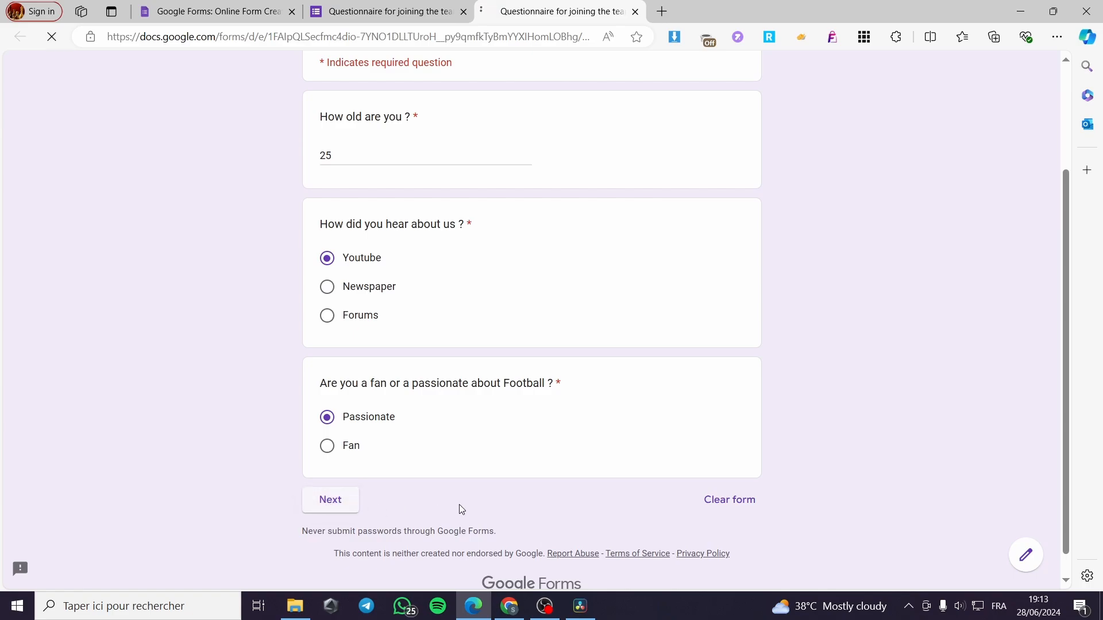
scroll(477, 445, "down", 1)
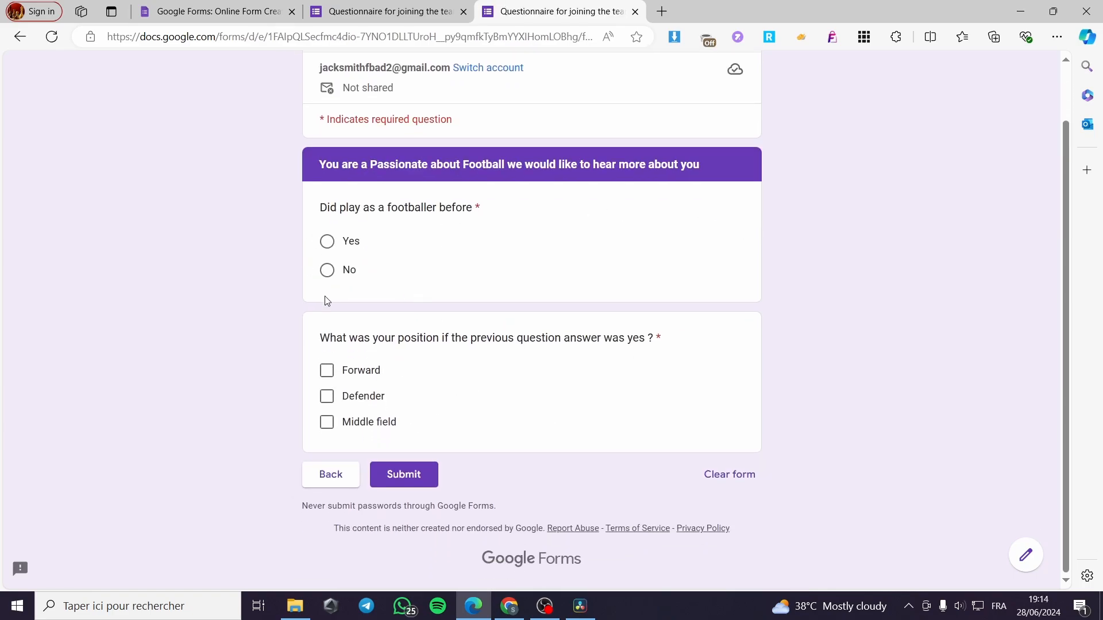
left_click(451, 16)
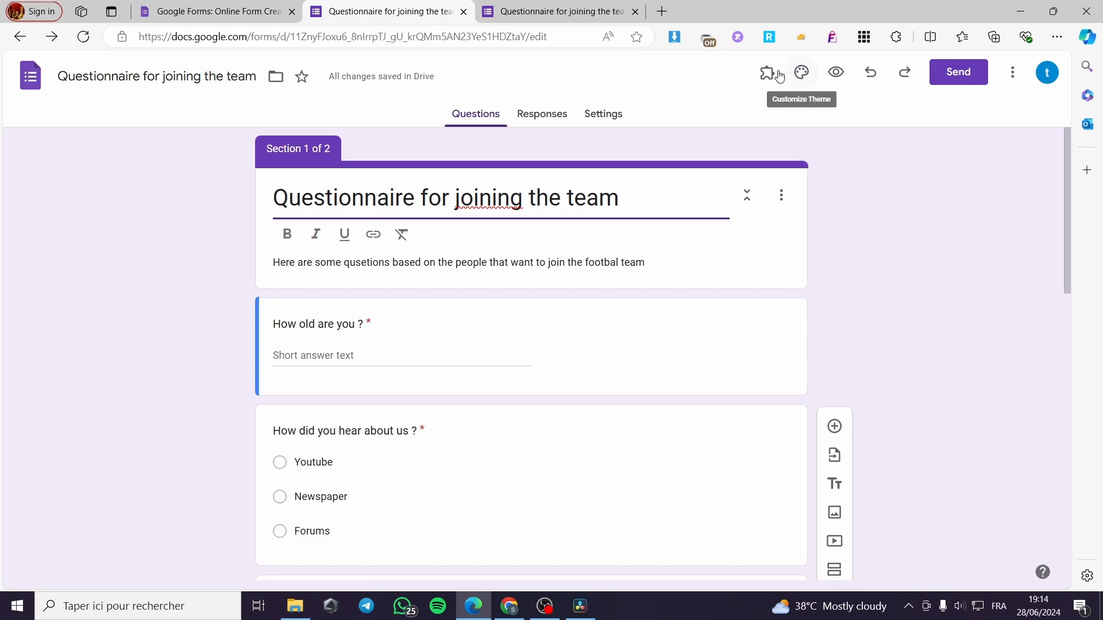
Try several theme colours for the form, including indigo, red, orange and teal, and return to purple
left_click(807, 76)
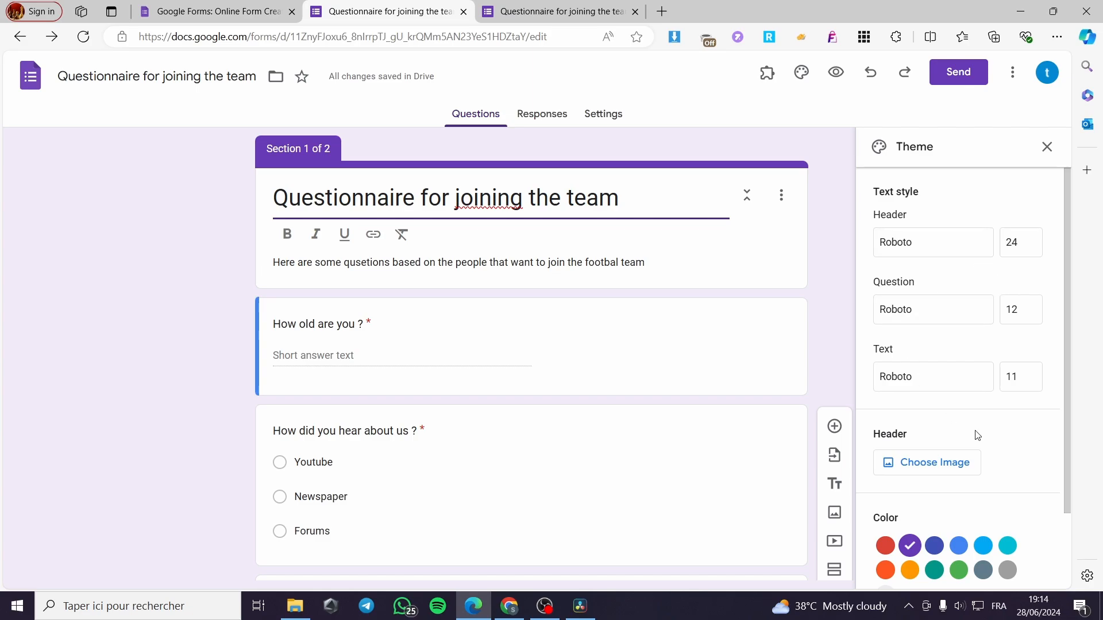
left_click(959, 546)
left_click(934, 545)
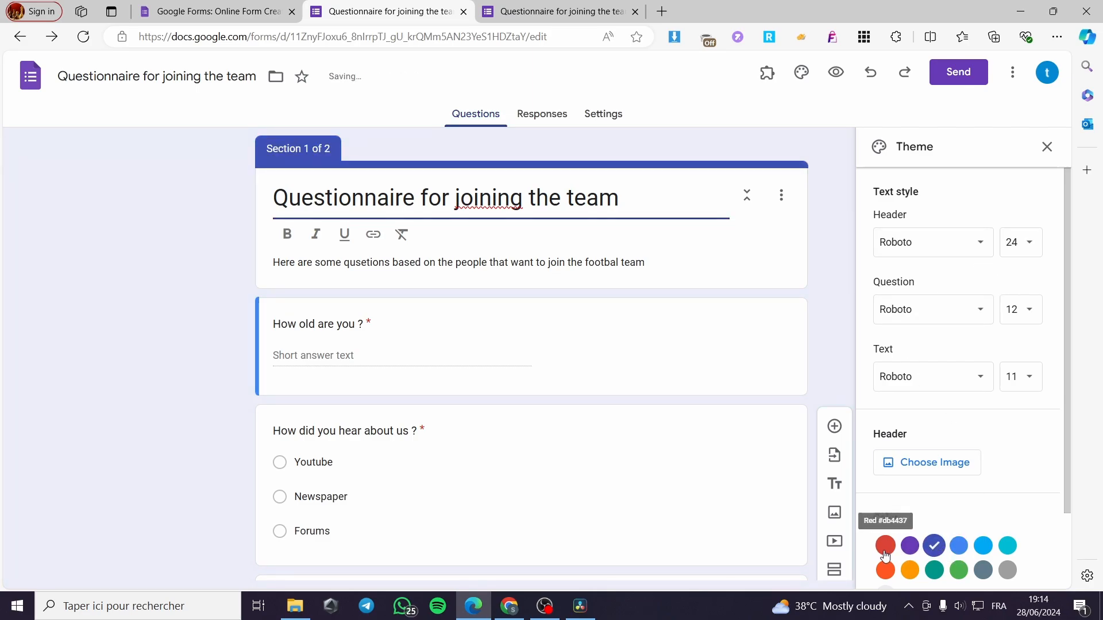
left_click(885, 552)
left_click(885, 570)
left_click(914, 574)
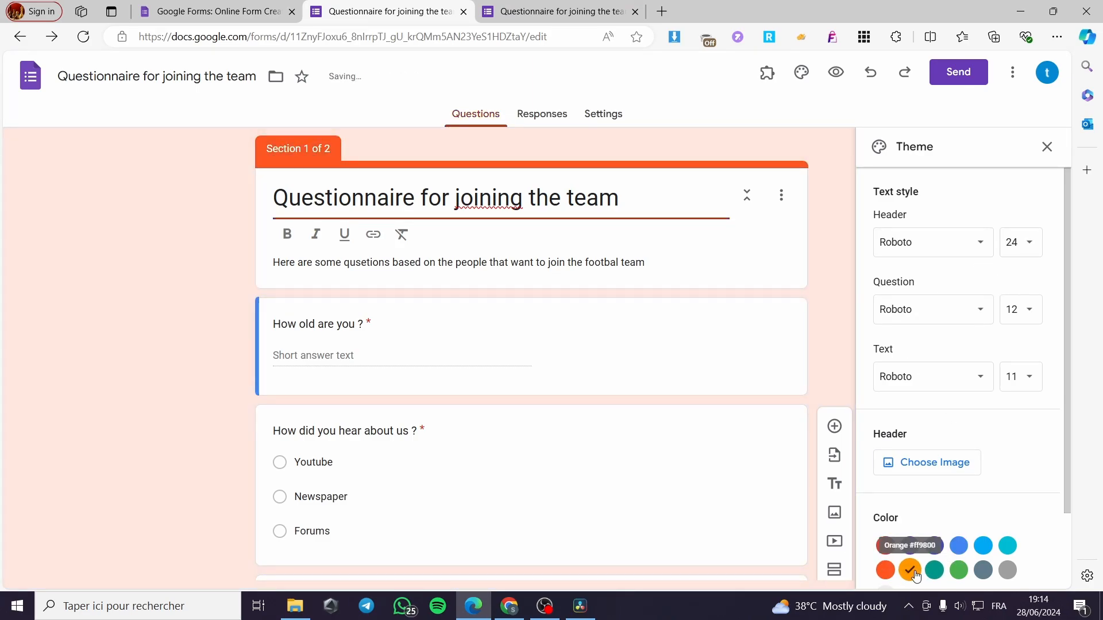
left_click(934, 571)
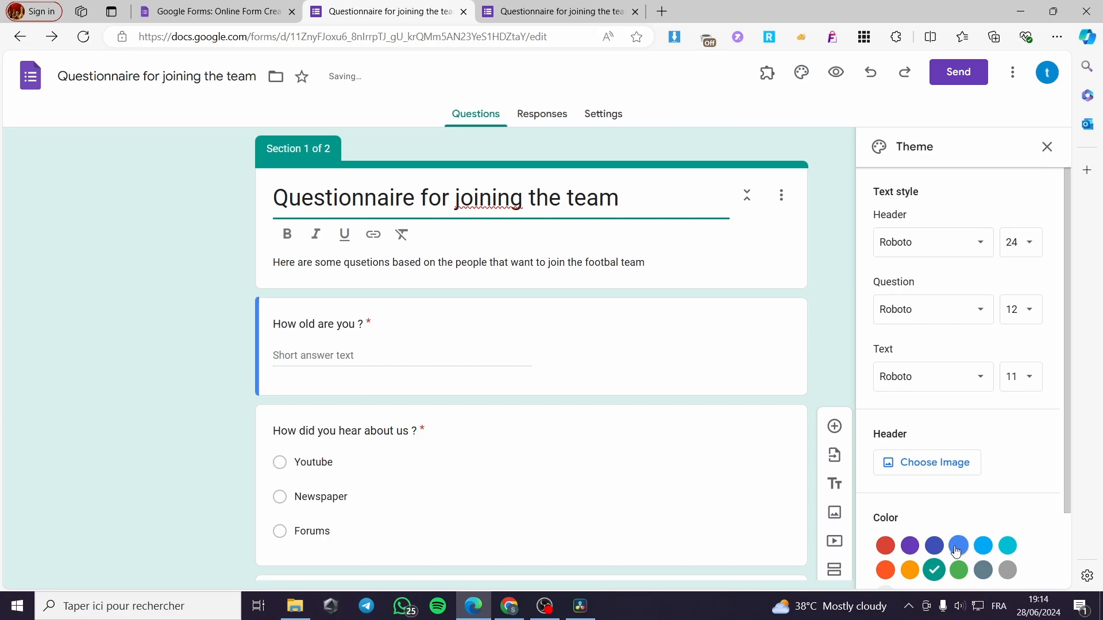
left_click(910, 546)
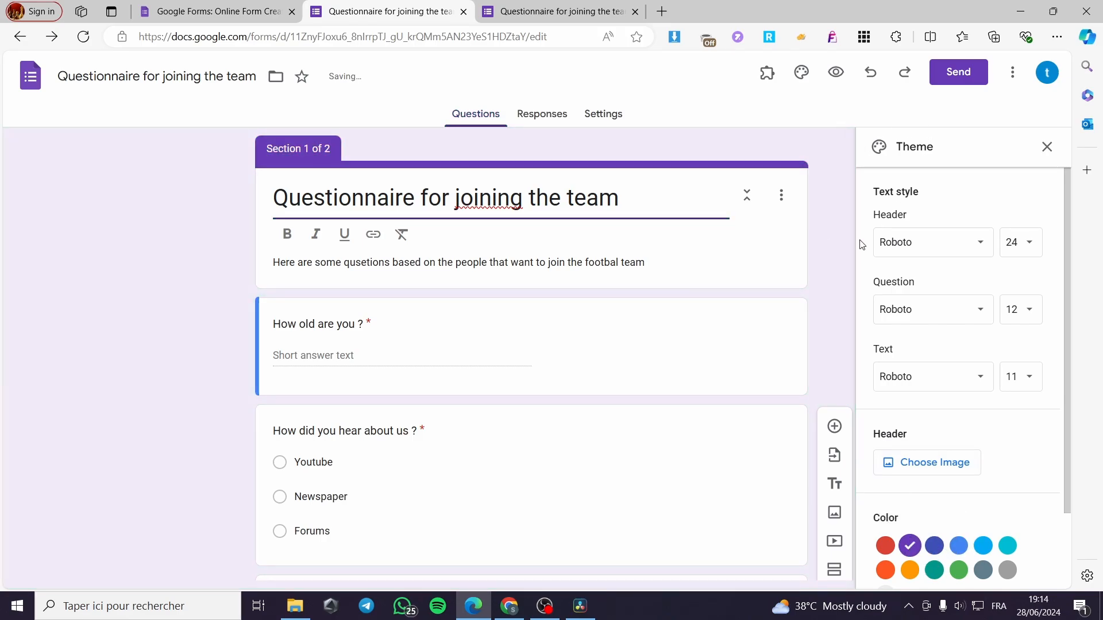
left_click(1047, 147)
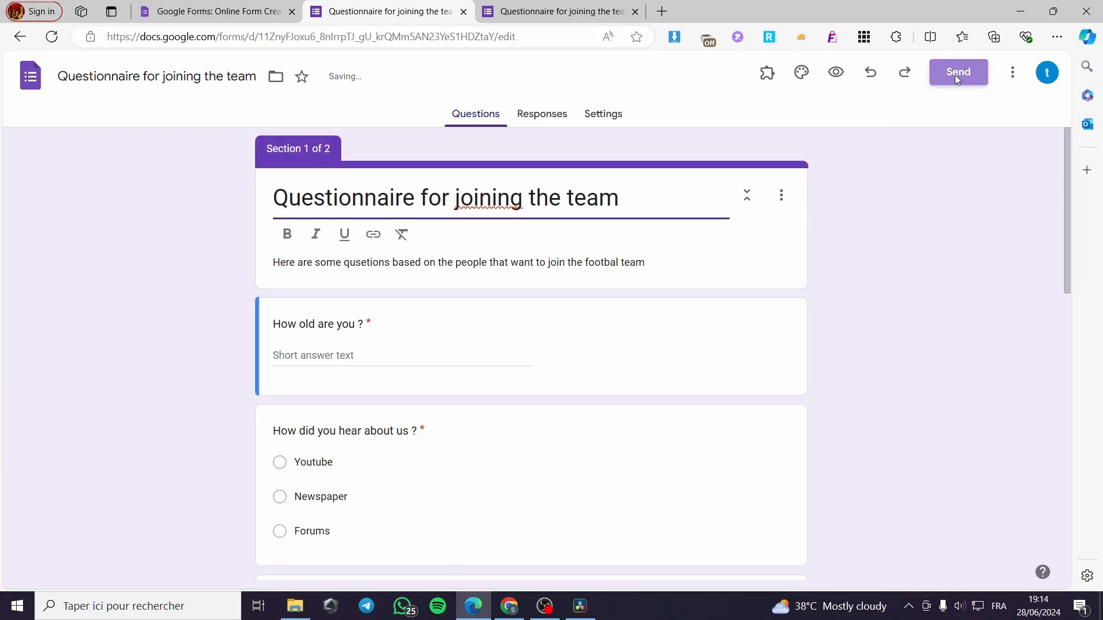
Set email address collection to "Responder input" in the form's sending options and close them
left_click(957, 78)
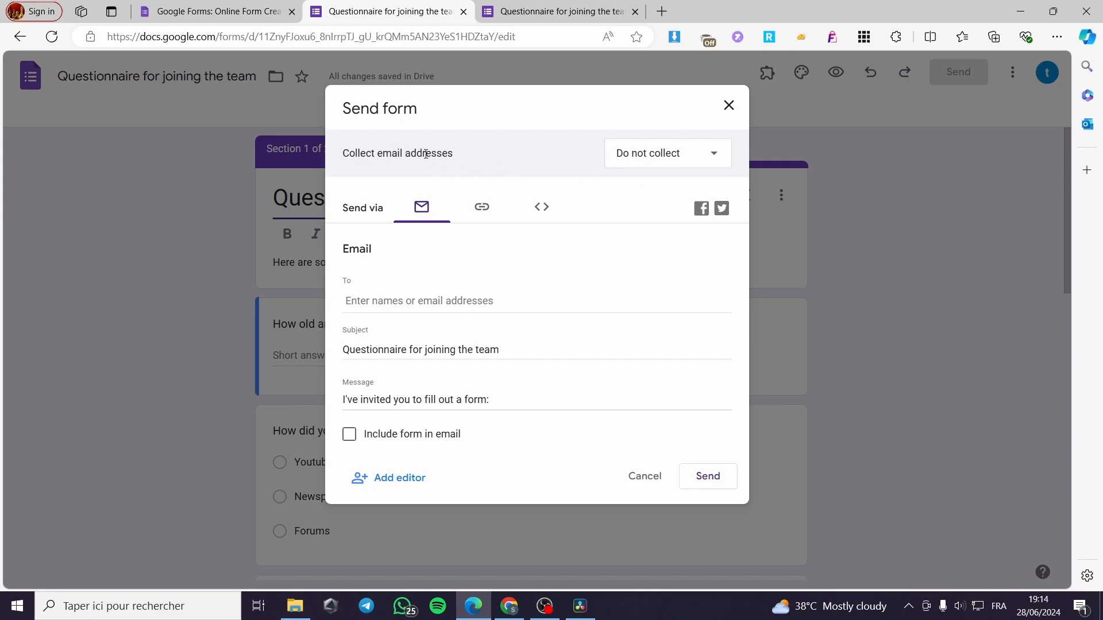
left_click(697, 162)
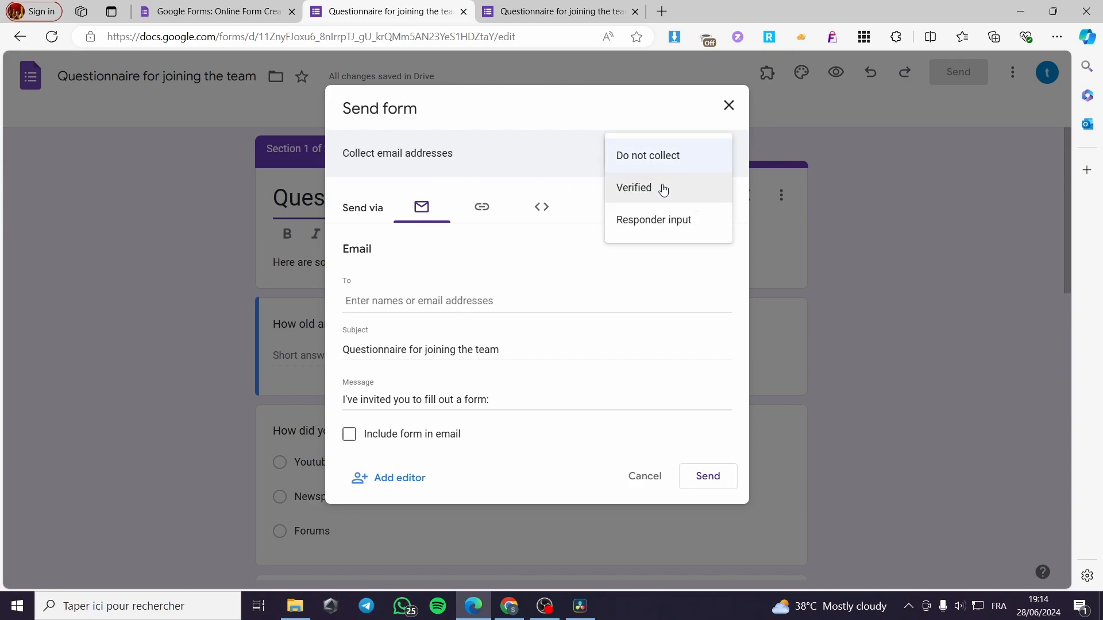
left_click(643, 223)
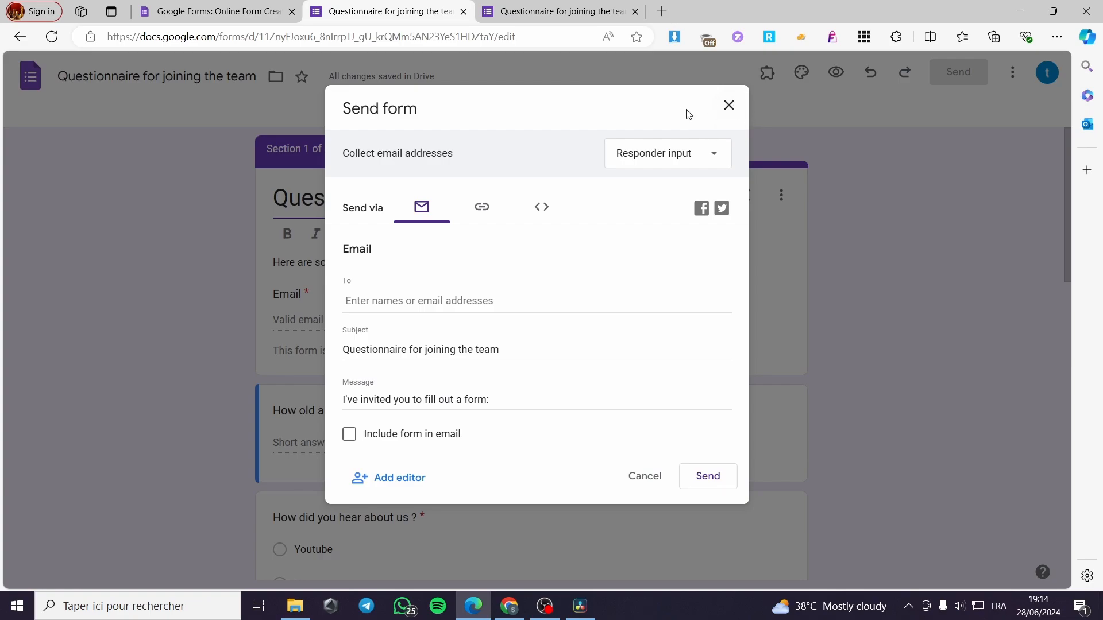
left_click(729, 105)
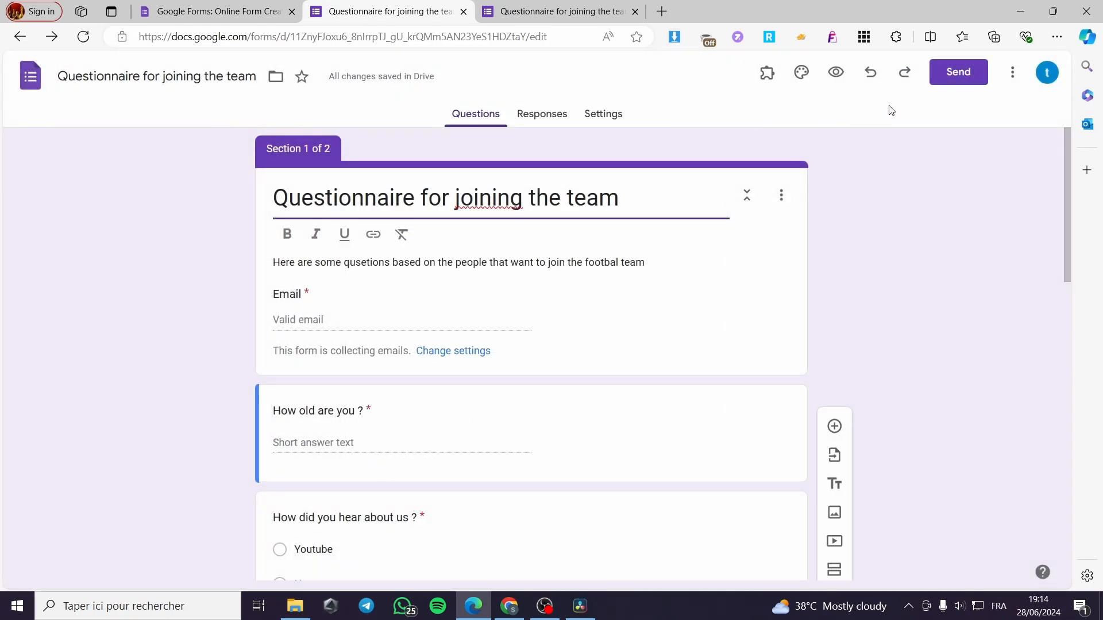
Expand the question and form defaults in the settings and set default email address collection to "Responder input"
left_click(599, 115)
scroll(335, 274, "down", 2)
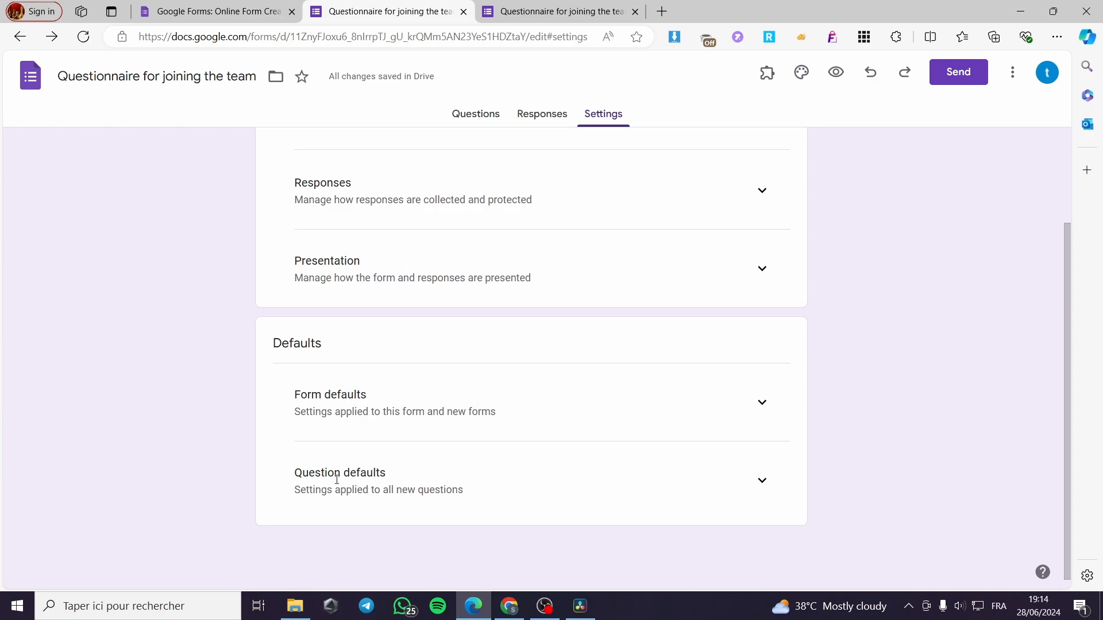
scroll(437, 434, "up", 2)
scroll(616, 490, "down", 2)
left_click(763, 482)
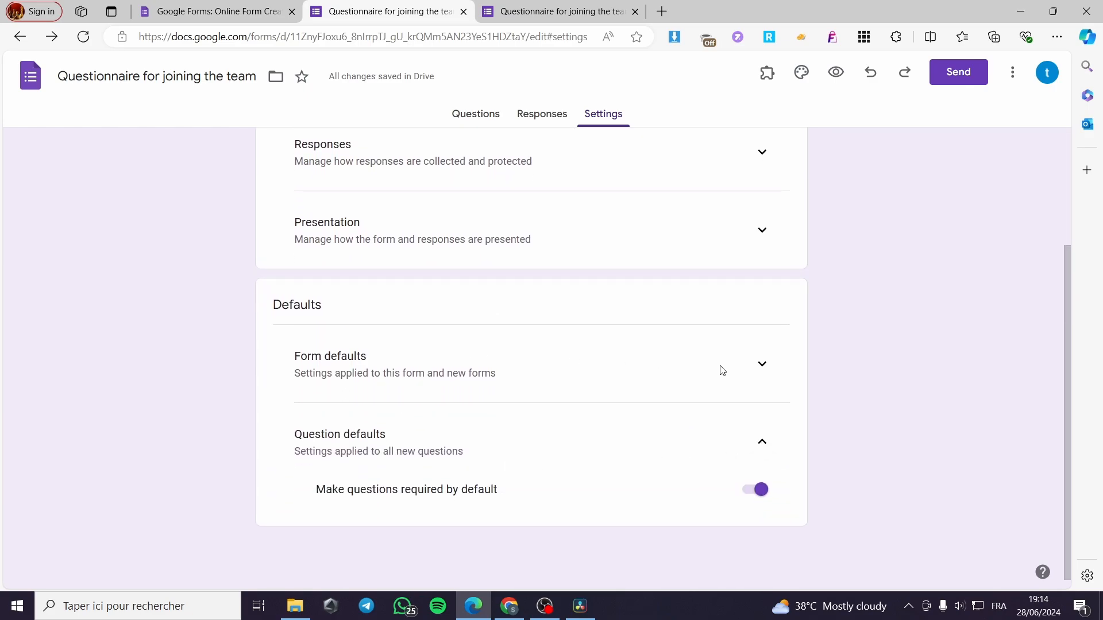
left_click(760, 372)
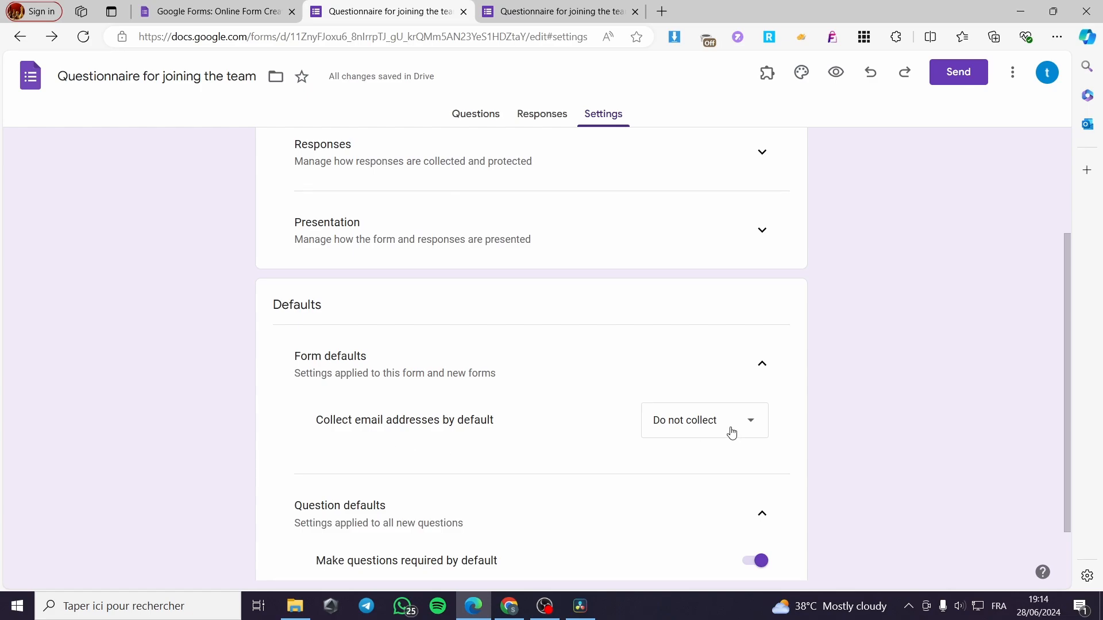
left_click(655, 428)
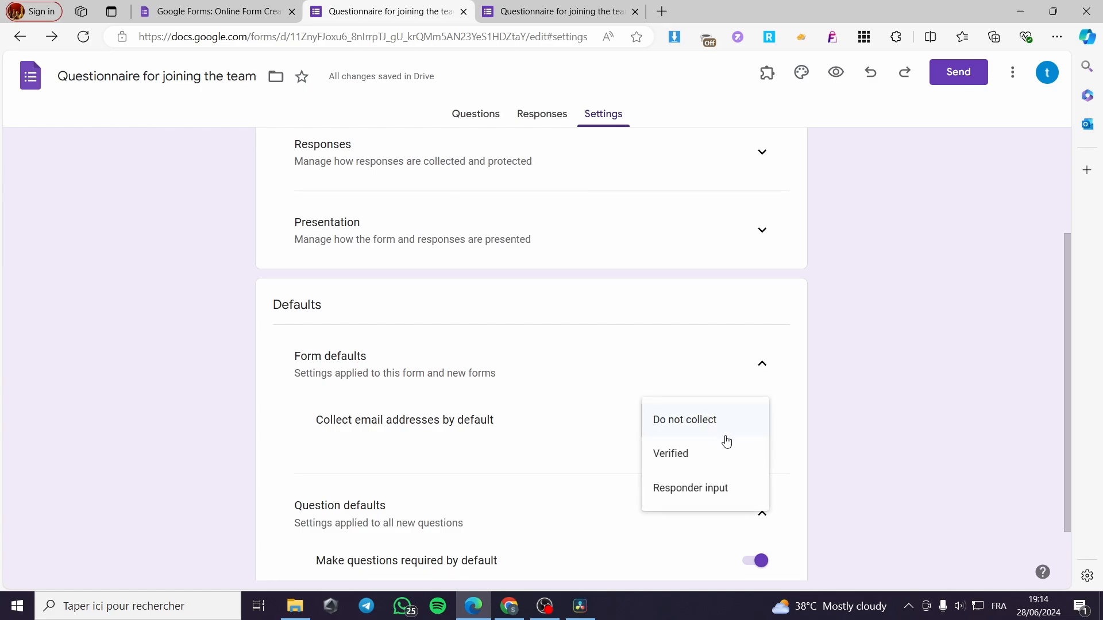
left_click(705, 490)
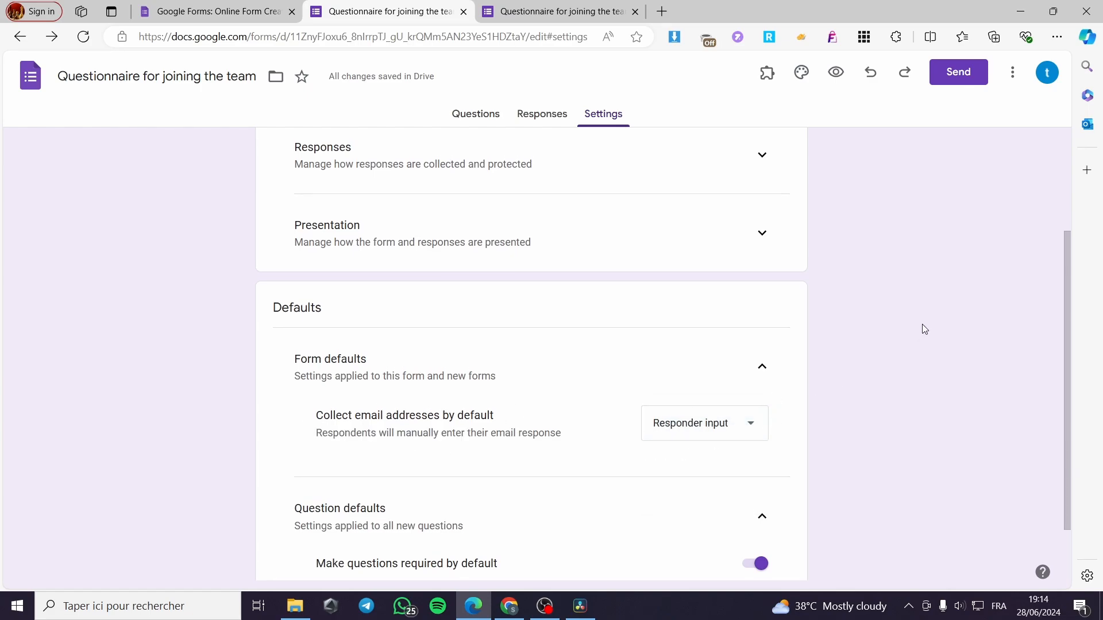
Copy the form's shortened sharing link and close the sending options
scroll(922, 324, "up", 3)
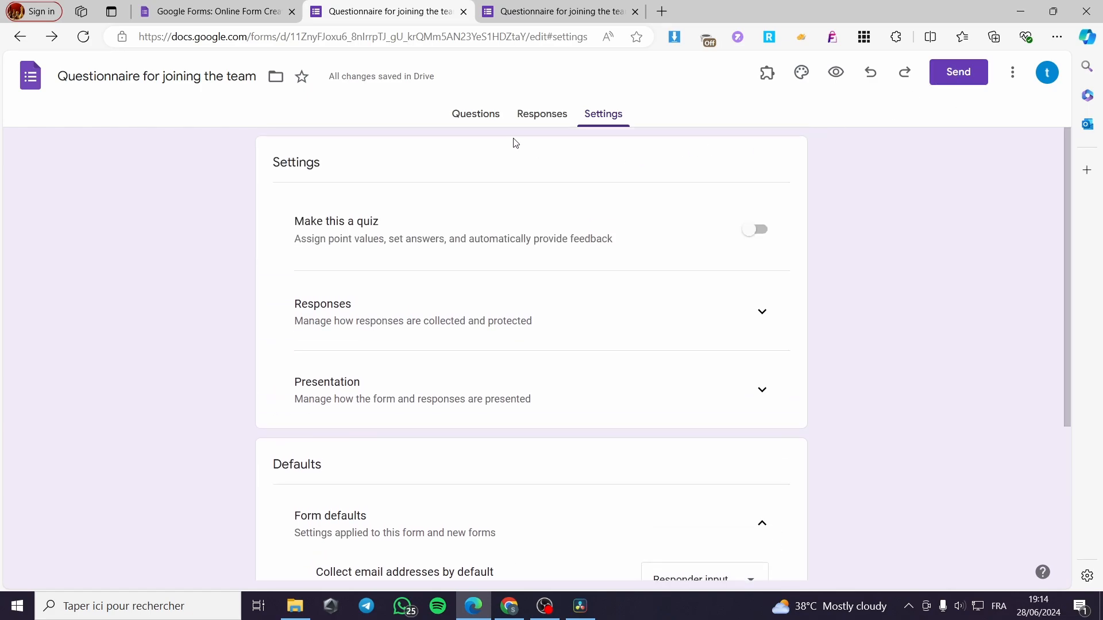
left_click(959, 72)
left_click(480, 208)
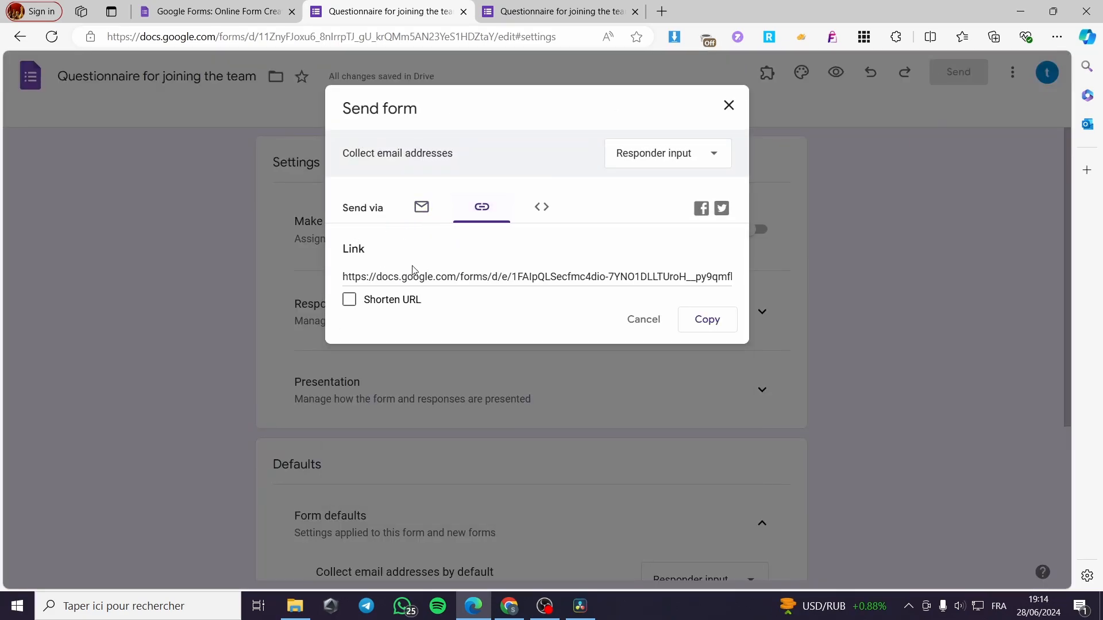
left_click(350, 300)
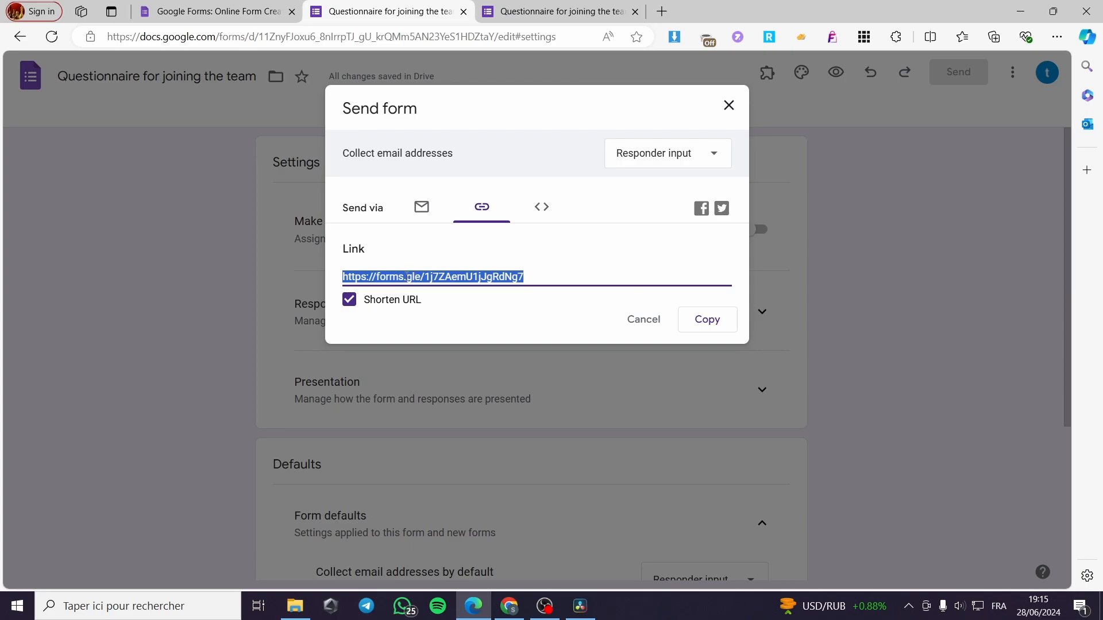
right_click(401, 277)
left_click(440, 291)
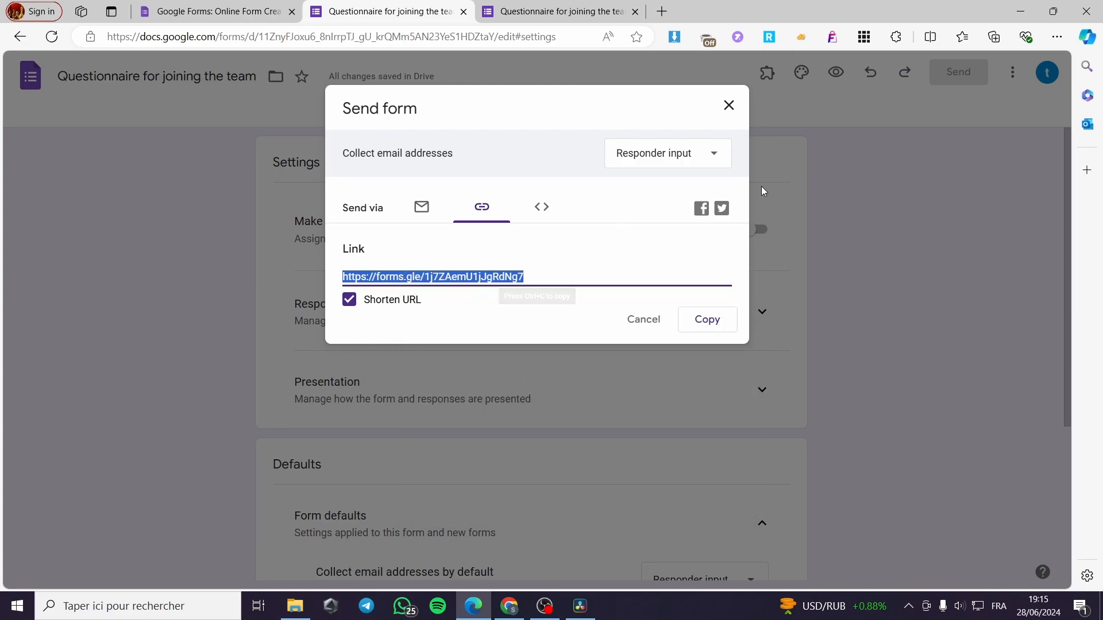
left_click(727, 103)
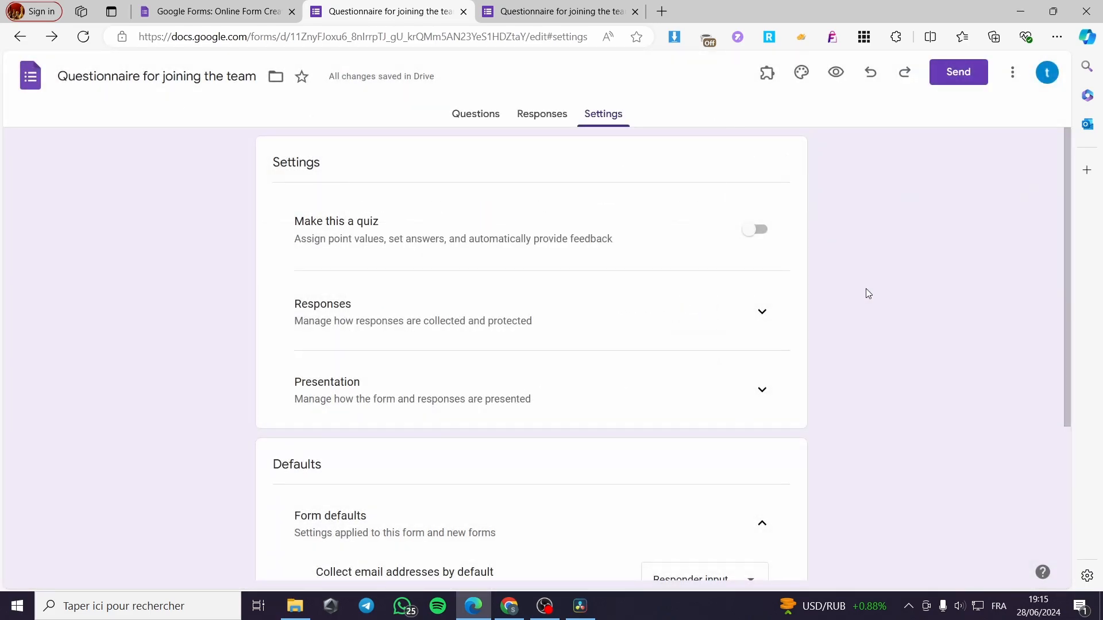